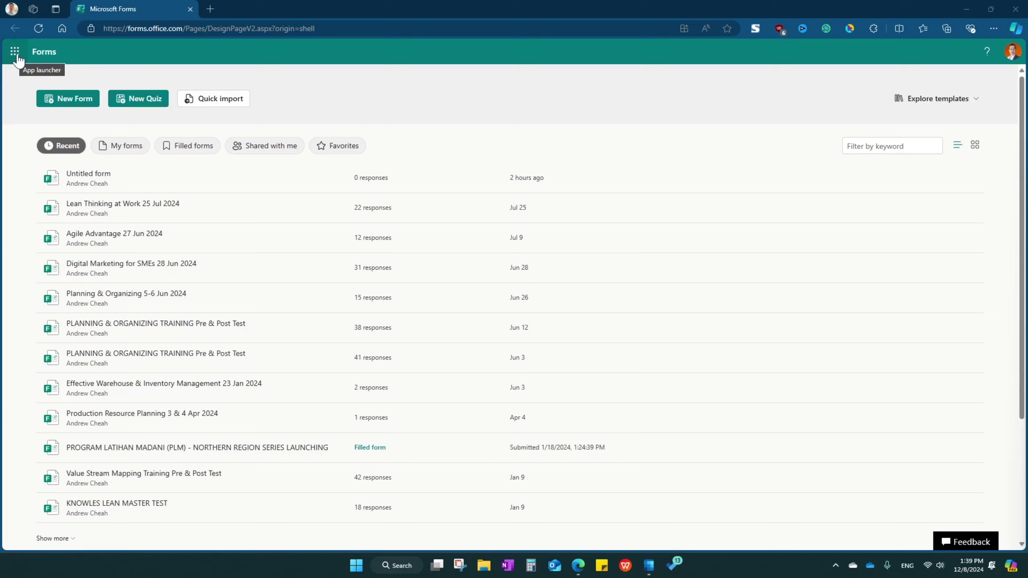
Look over the available Microsoft 365 apps and the quick import options for Word or PDF files, closing both.
left_click(16, 54)
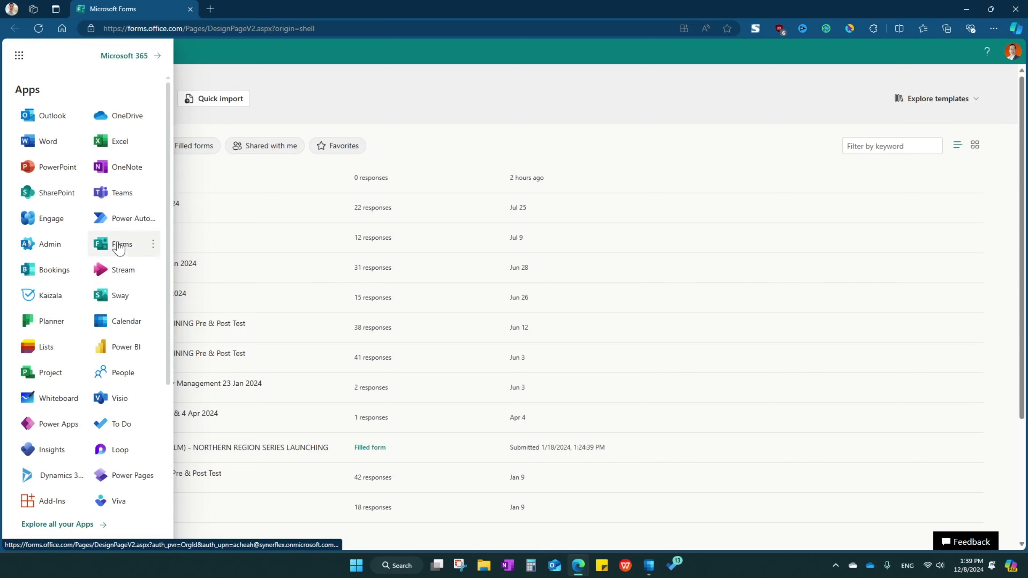
left_click(371, 107)
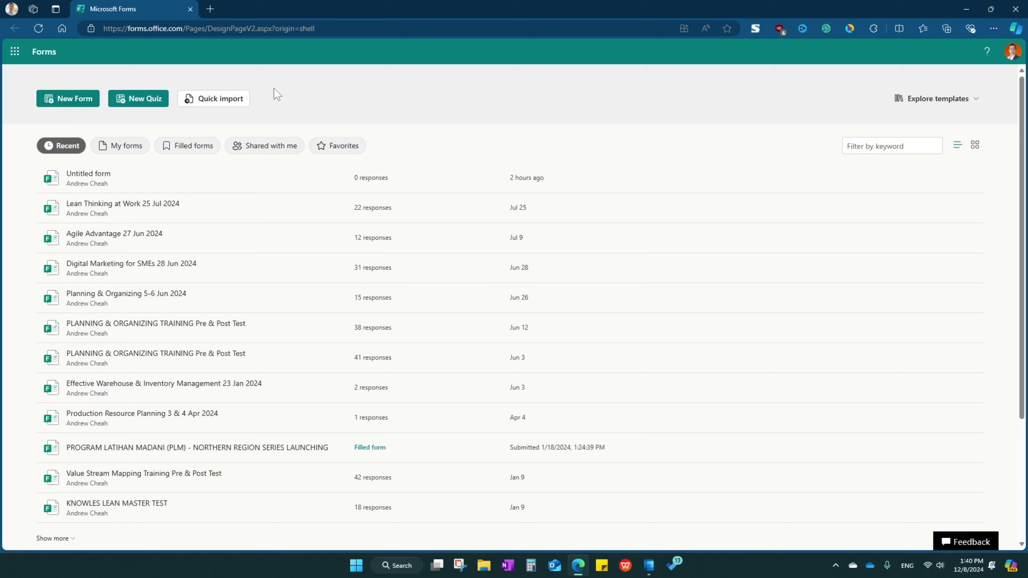
left_click(233, 104)
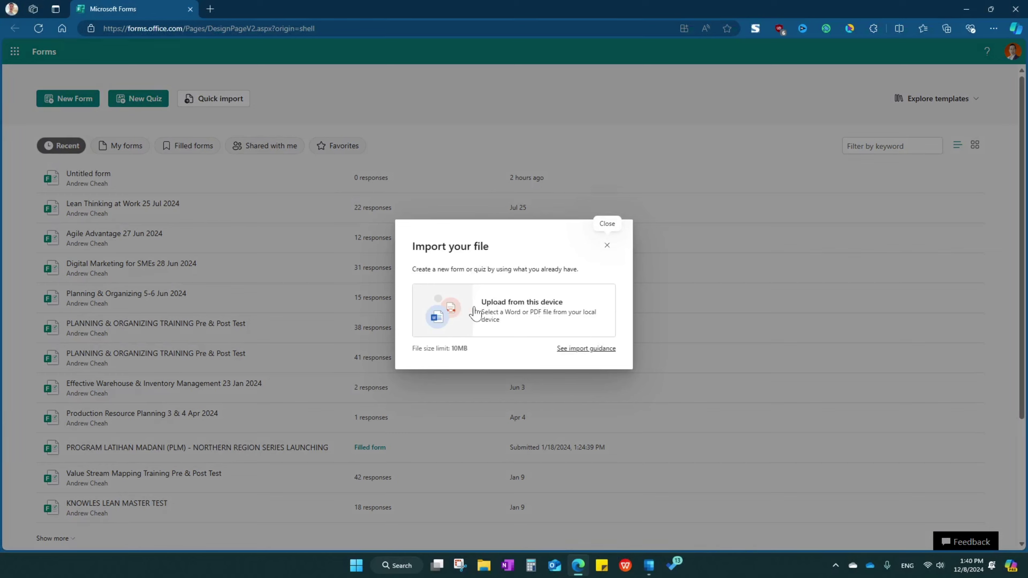
left_click(608, 247)
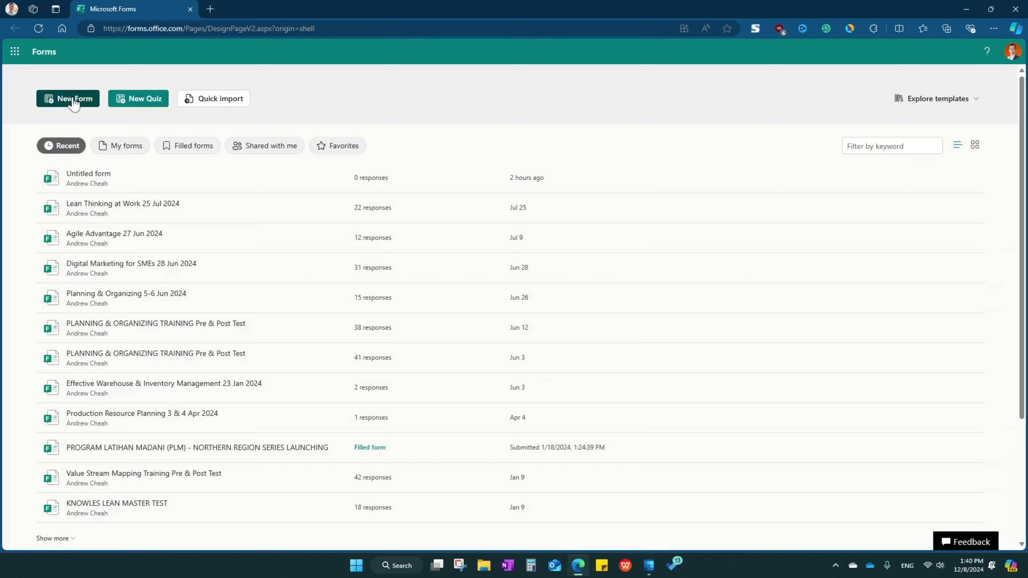
Open the untitled form from the recent list and title it HR Survey Form.
left_click(84, 178)
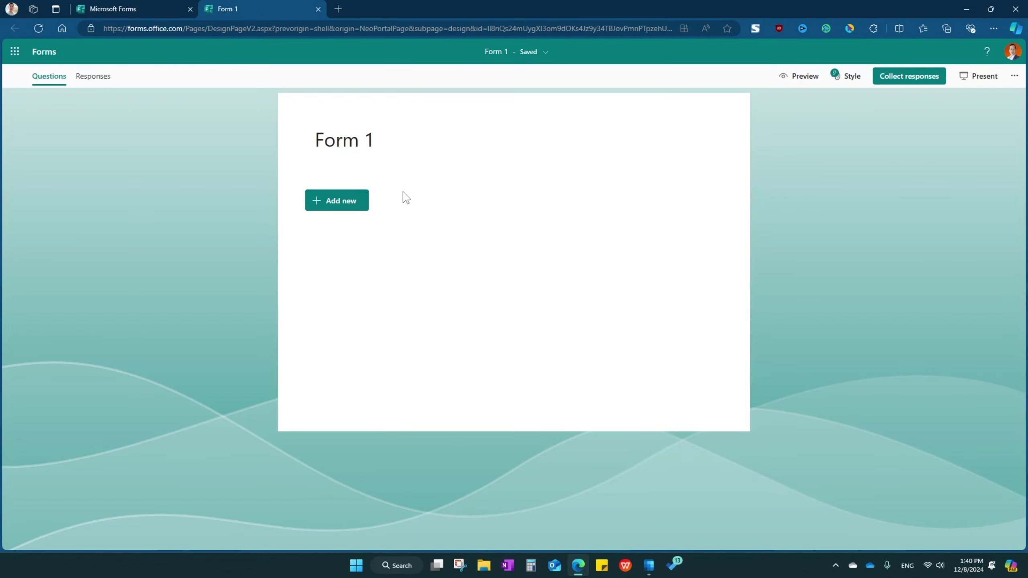
left_click(363, 142)
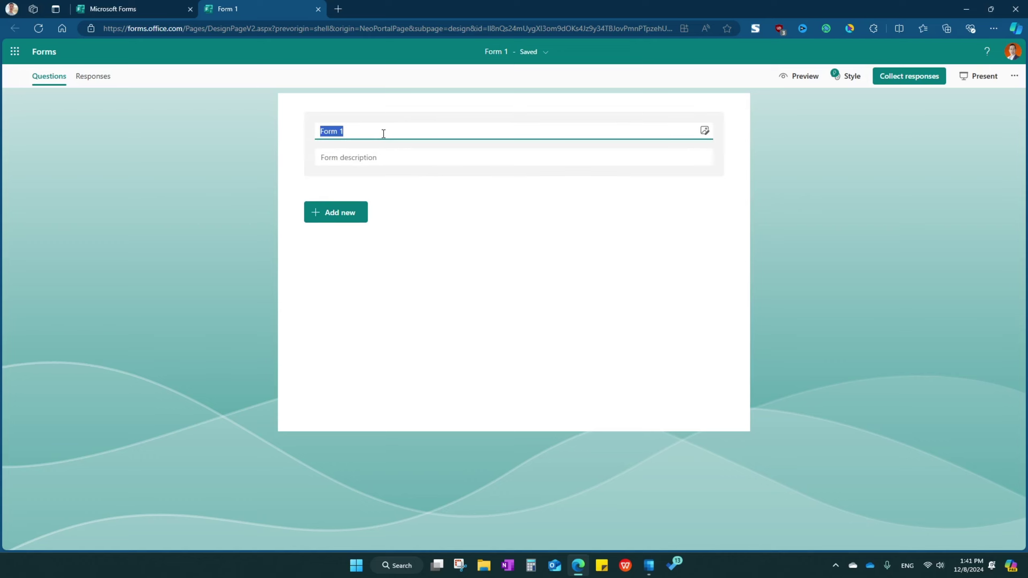
type("HR")
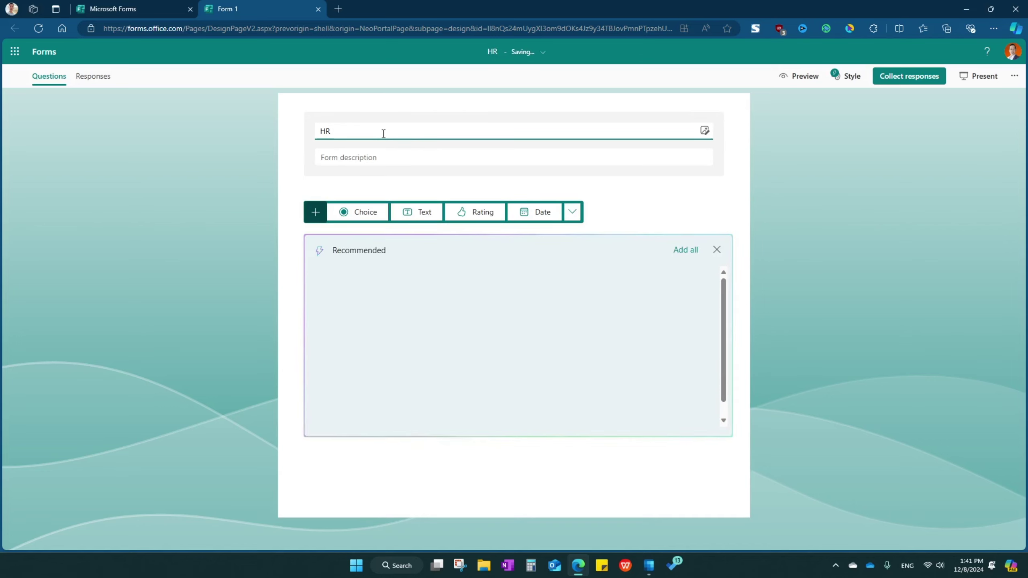
type(" Surve")
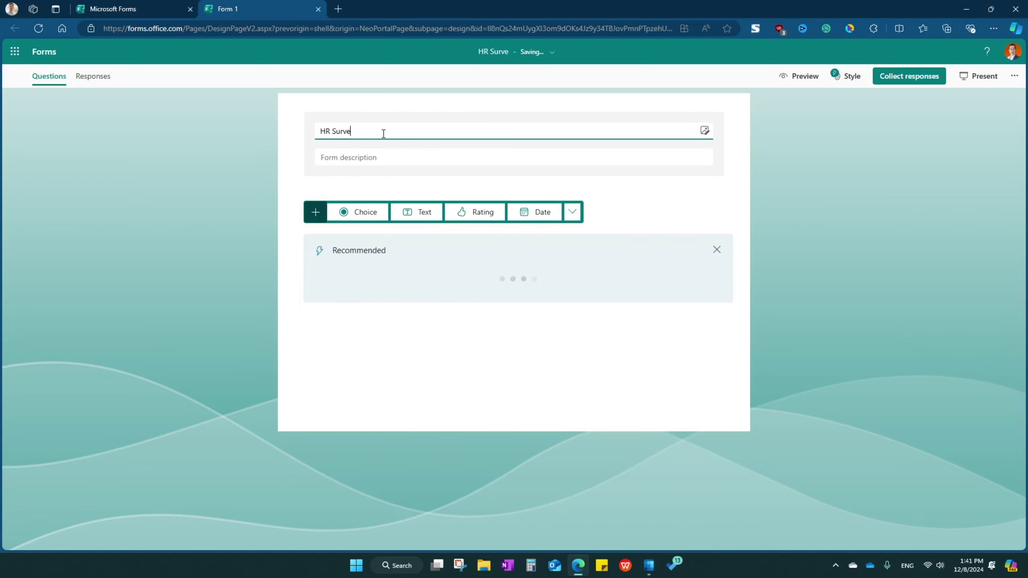
type("y Form")
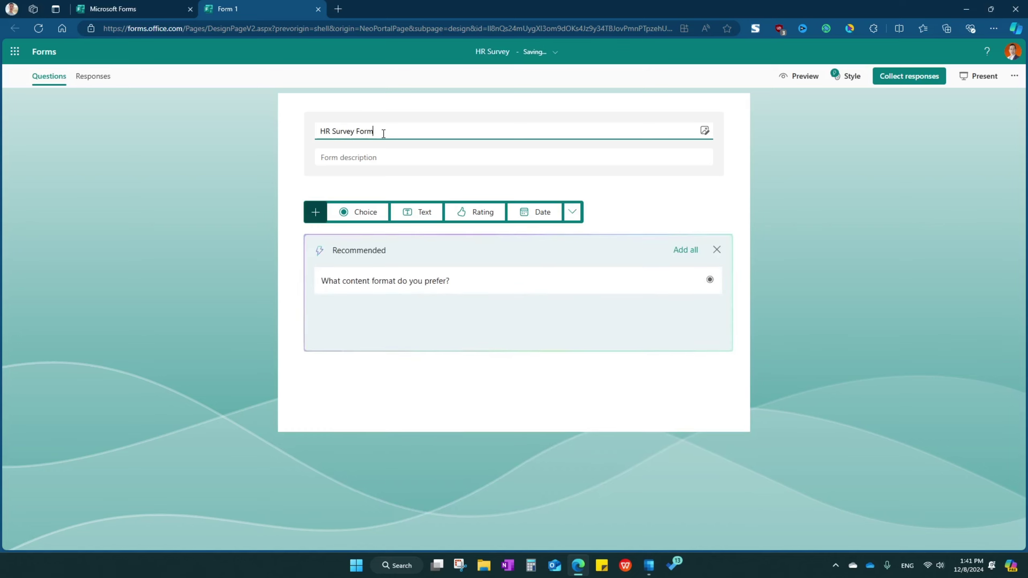
Change the form's title to HRD Training Survey.
left_click(330, 131)
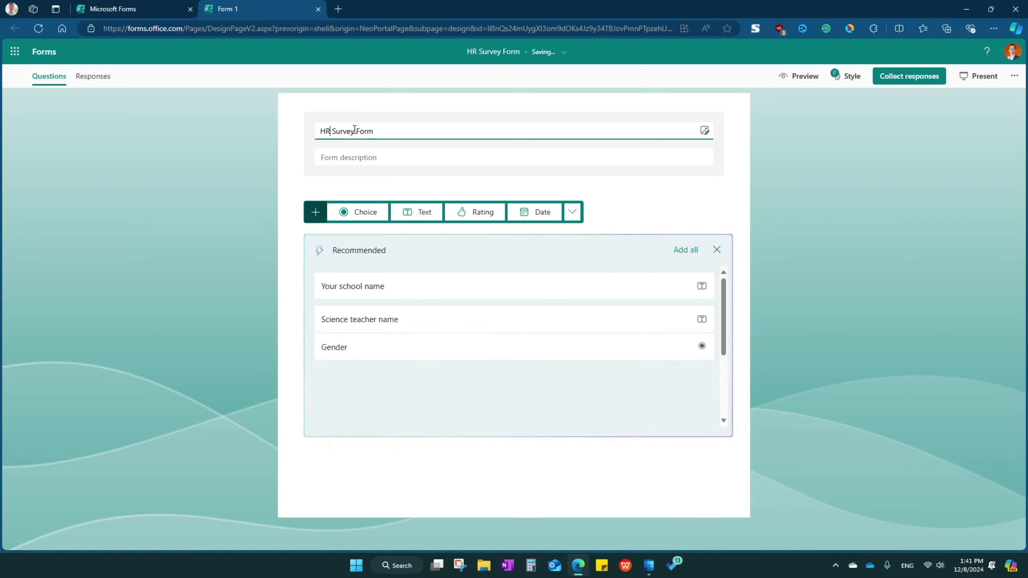
type("D Training")
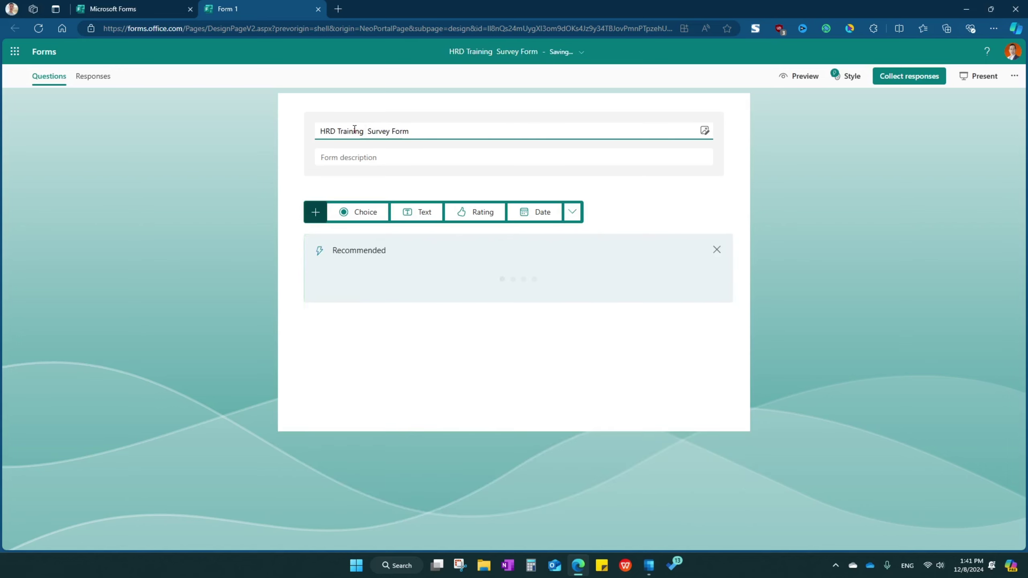
key("BackSpace")
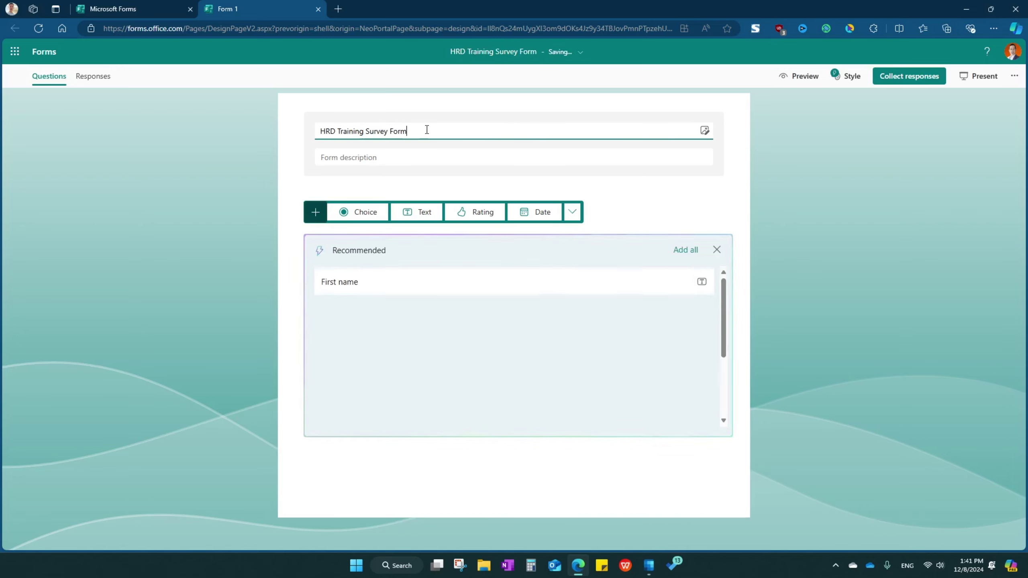
key("BackSpace")
key("BackSpace")
key("BackSpace")
key("BackSpace")
key("BackSpace")
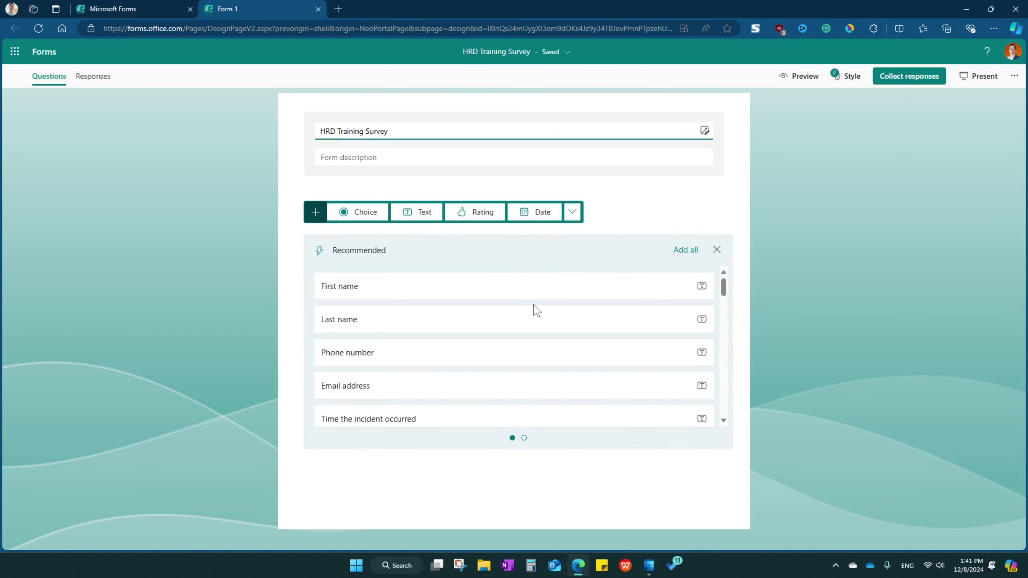
Look through the recommended questions offered for the HRD Training Survey.
scroll(534, 309, "down", 6)
scroll(534, 310, "down", 3)
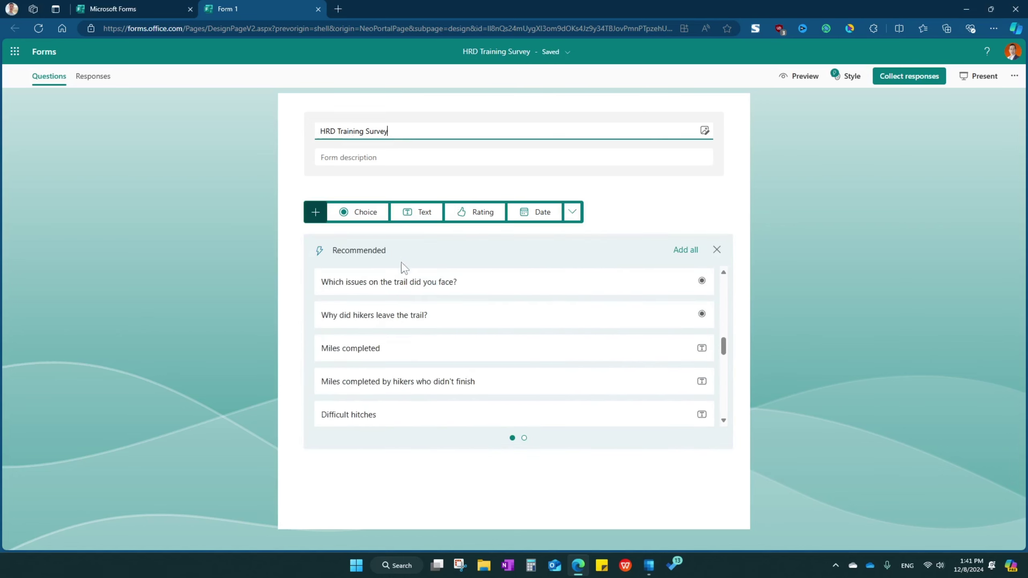
scroll(529, 345, "down", 3)
scroll(529, 345, "down", 6)
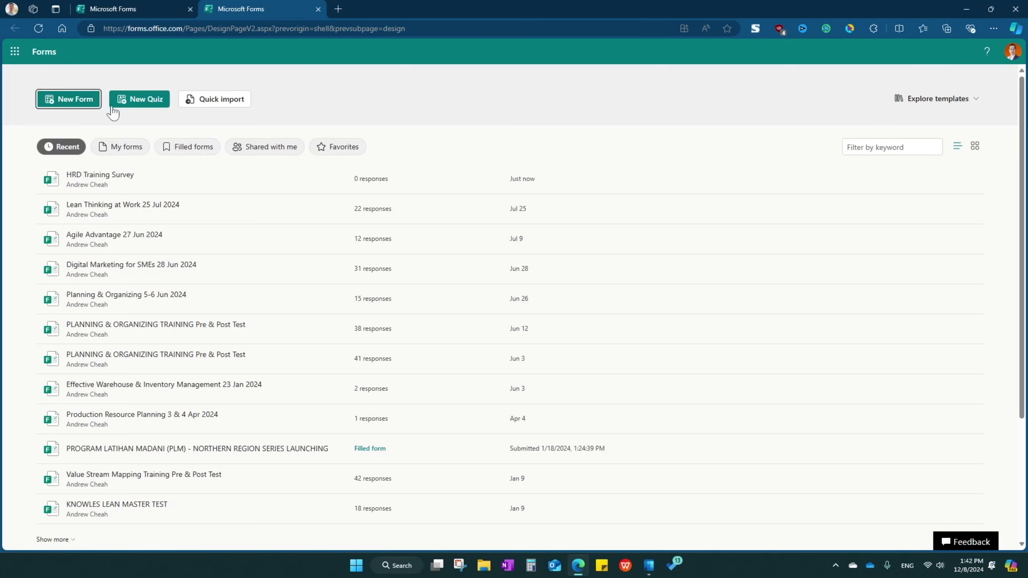
Browse the full template gallery and create a form from the trending Employee satisfaction survey template.
left_click(974, 100)
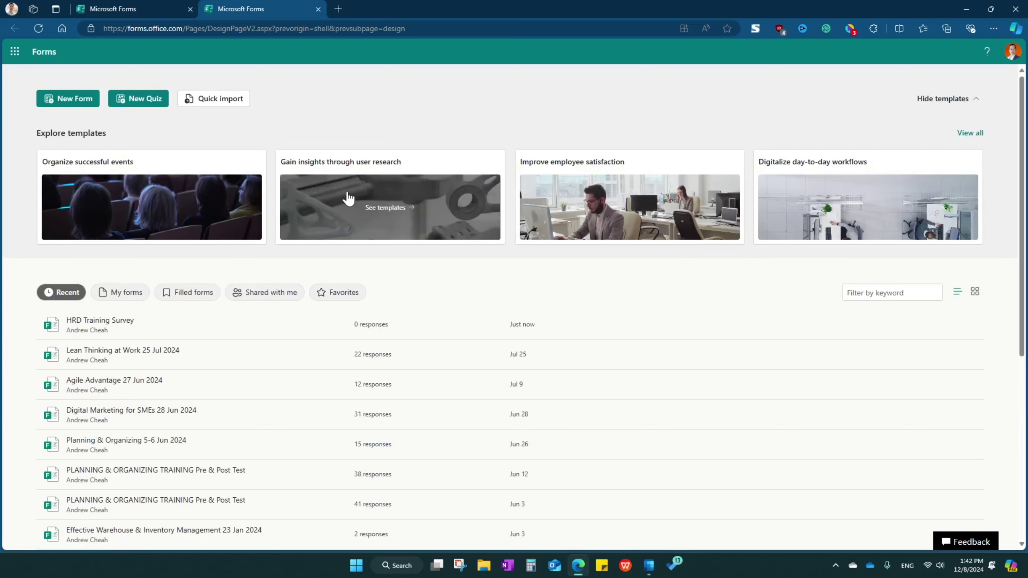
left_click(971, 134)
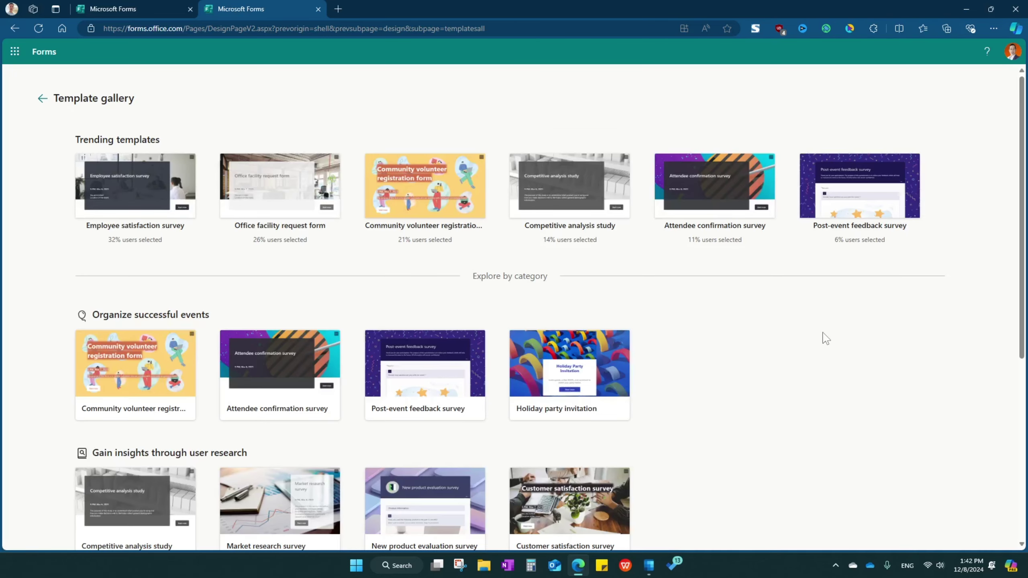
scroll(724, 365, "down", 1)
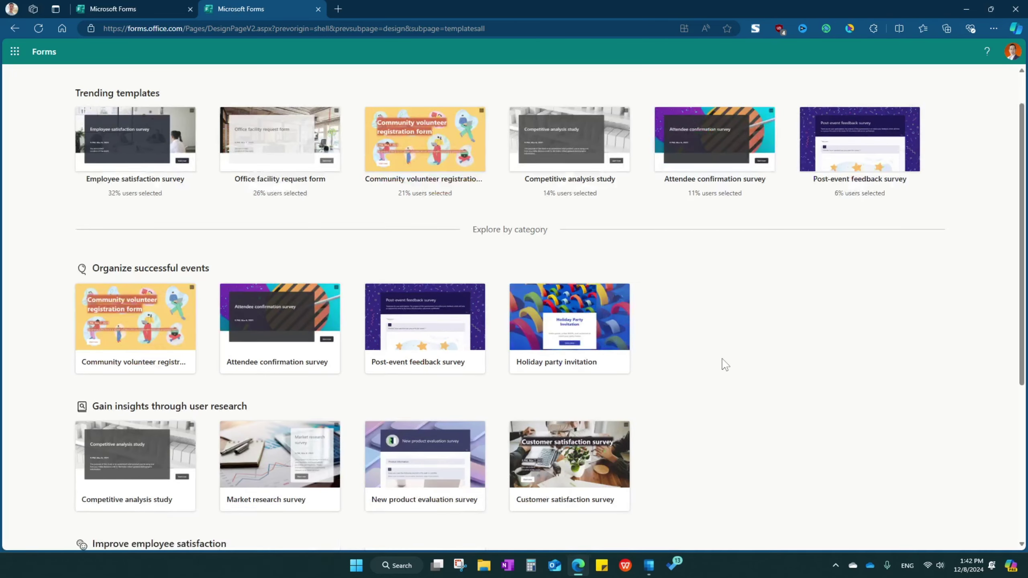
scroll(724, 365, "down", 3)
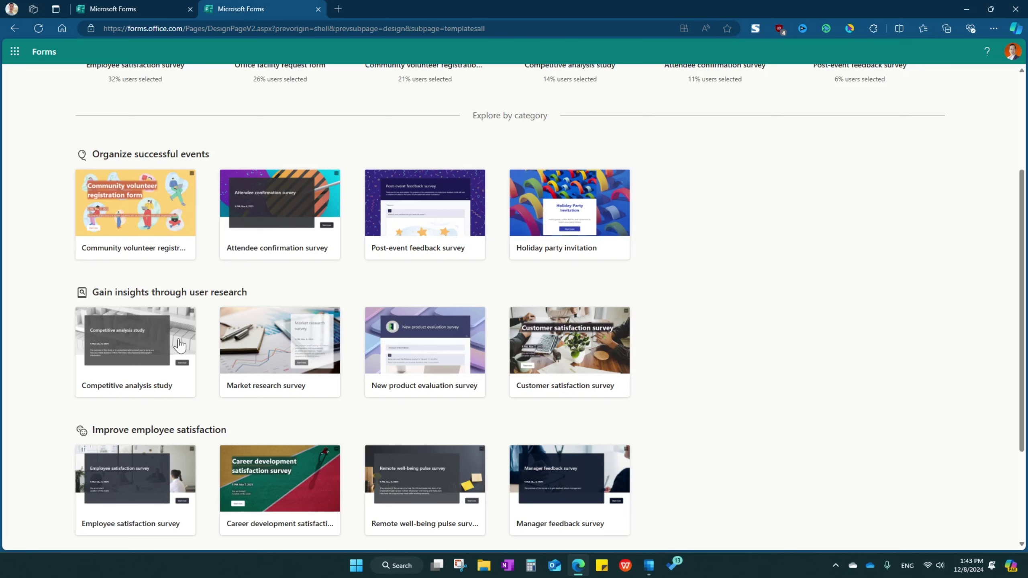
scroll(184, 341, "down", 4)
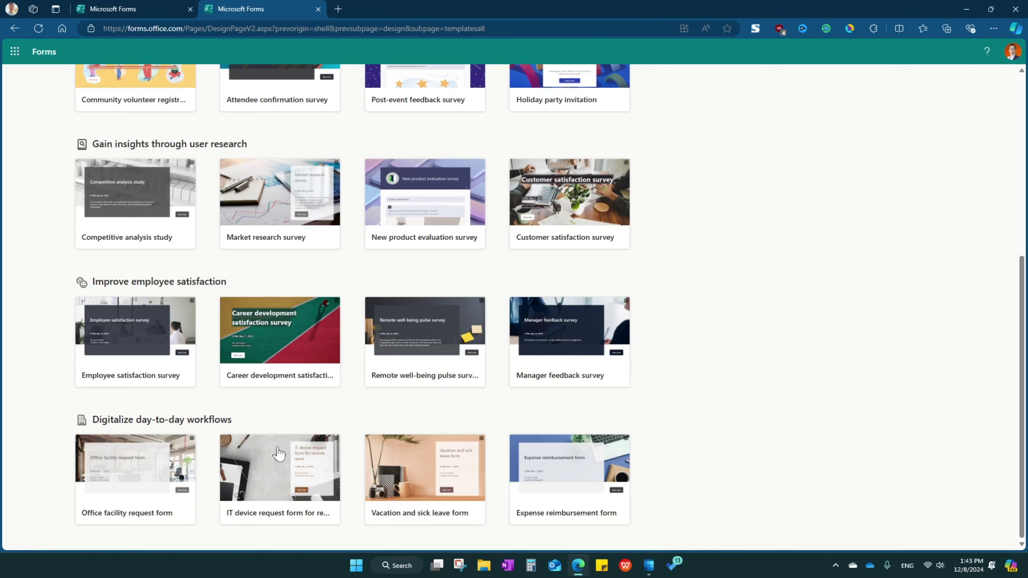
scroll(267, 482, "up", 8)
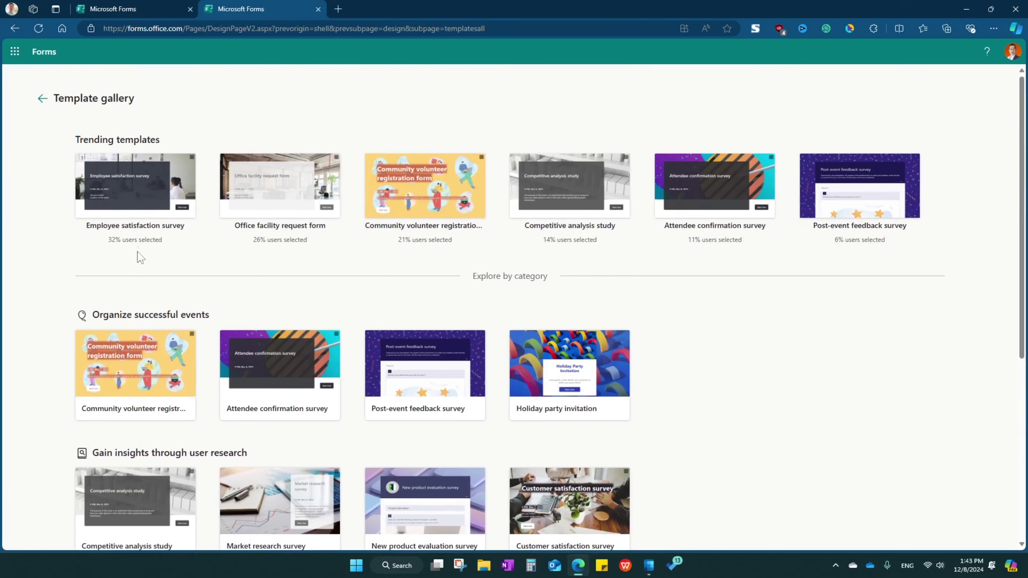
left_click(128, 194)
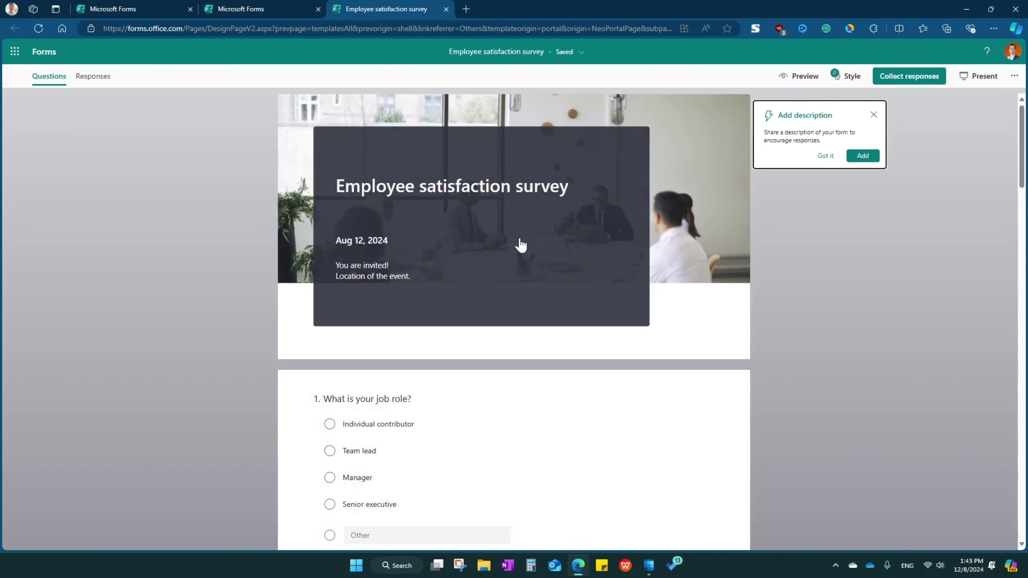
Review the survey's questions, and rename the first answer option of the job role question as Team member.
scroll(520, 245, "down", 4)
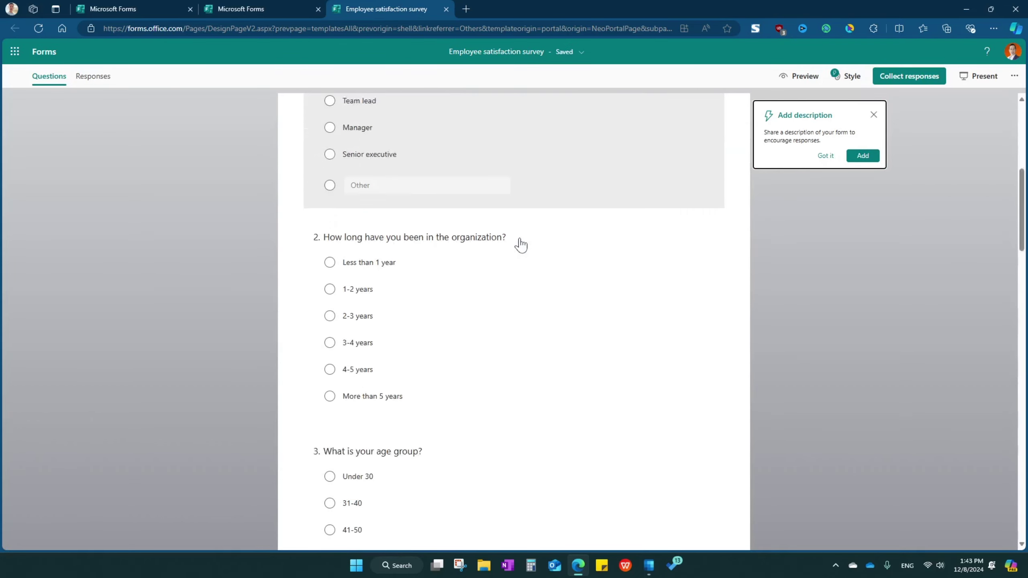
scroll(521, 245, "down", 6)
scroll(521, 245, "down", 20)
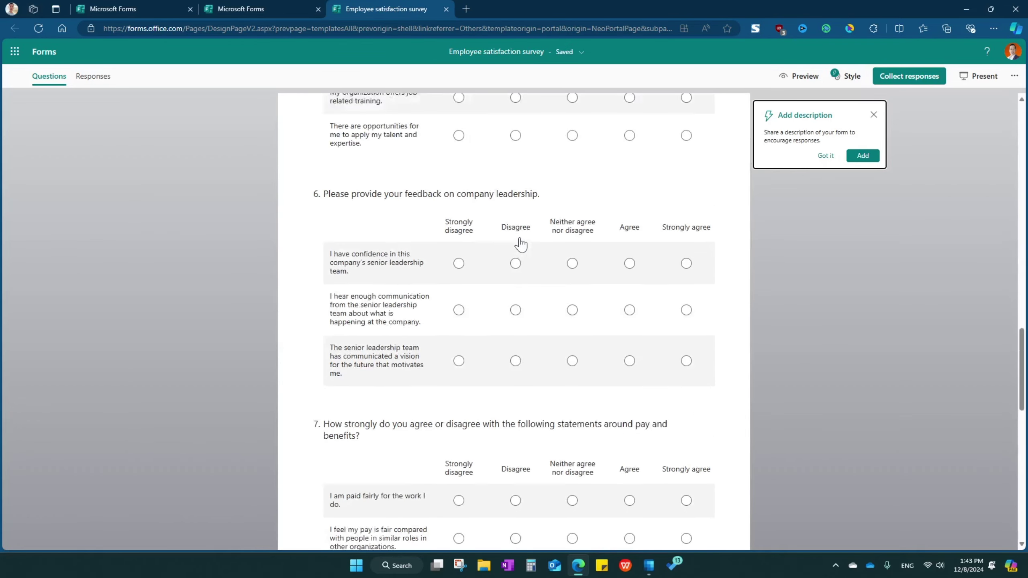
scroll(521, 245, "down", 8)
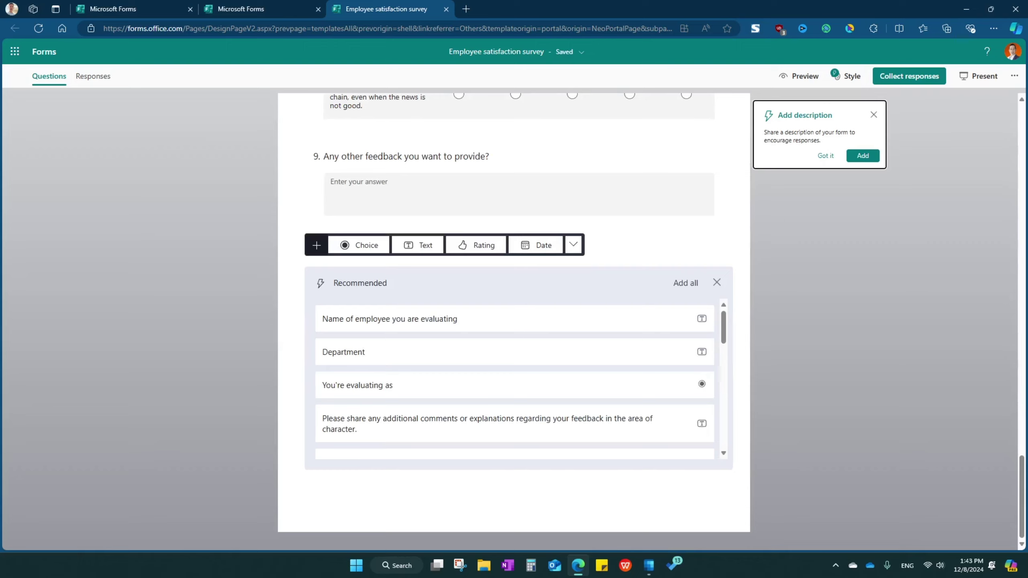
left_click_drag(1020, 515, 1006, 192)
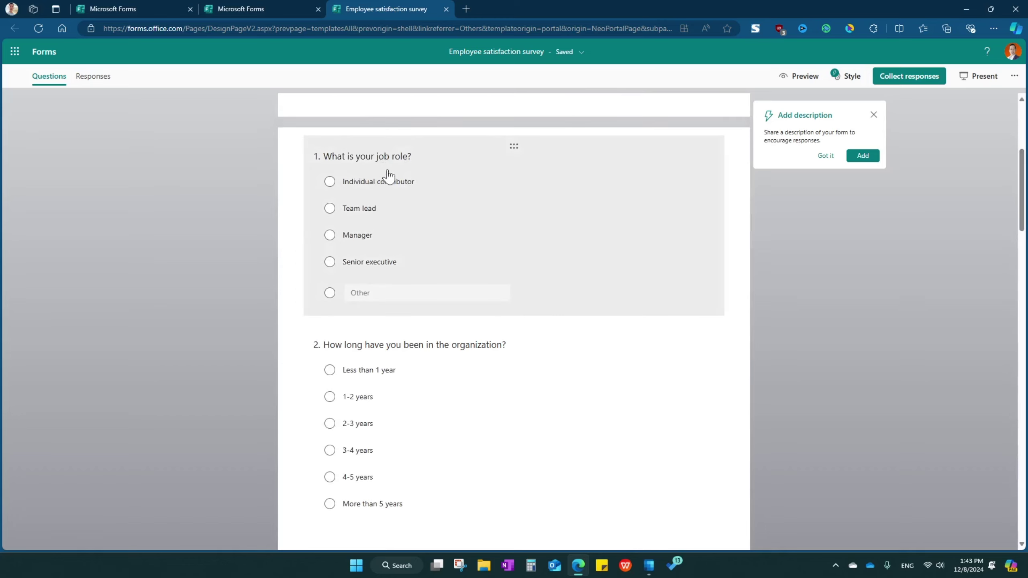
left_click(380, 182)
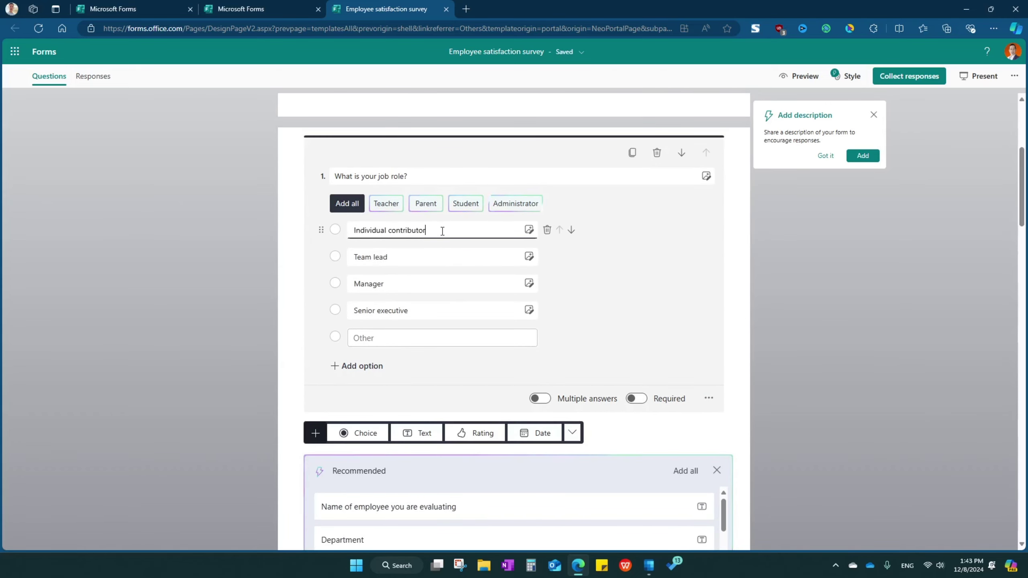
double_click(423, 230)
left_click(348, 230, "shift")
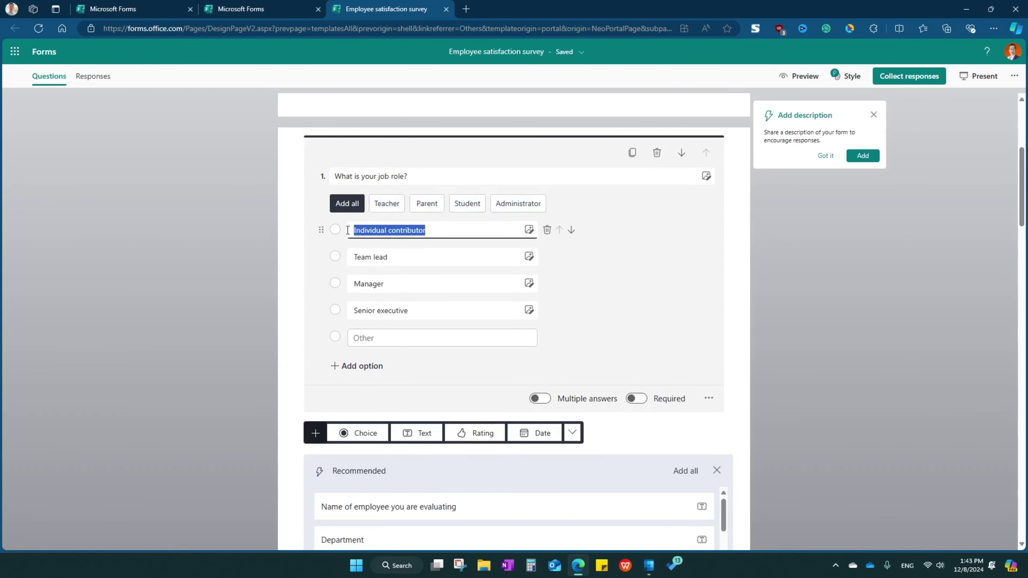
type("Team")
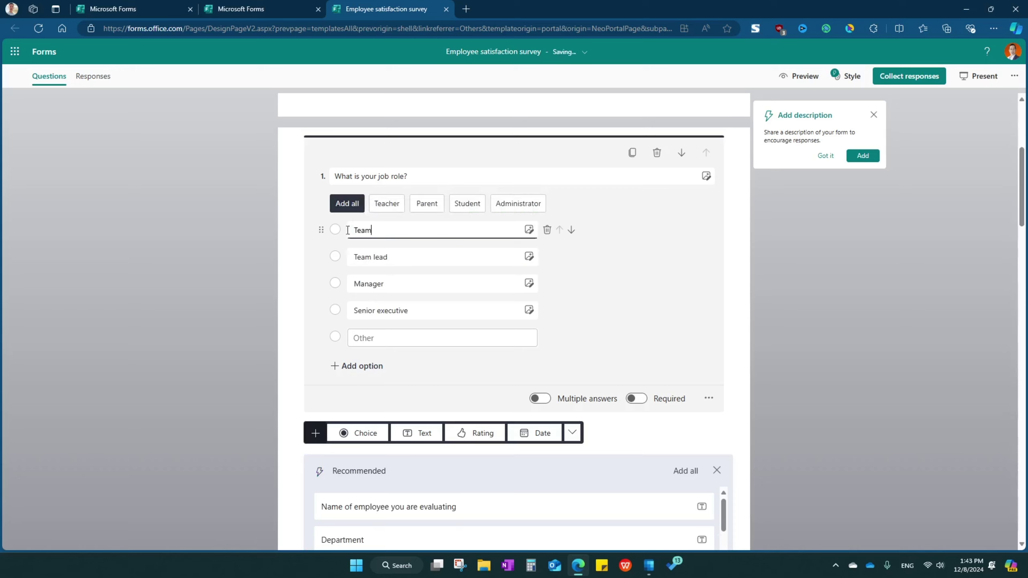
type(" member")
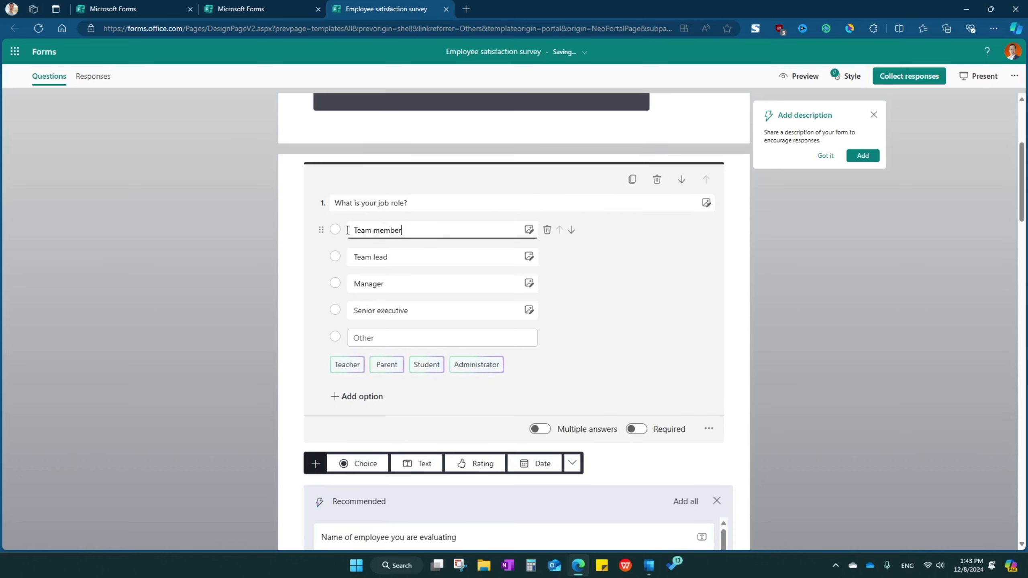
Rename the fourth answer option of the job role question as Director.
left_click(409, 310)
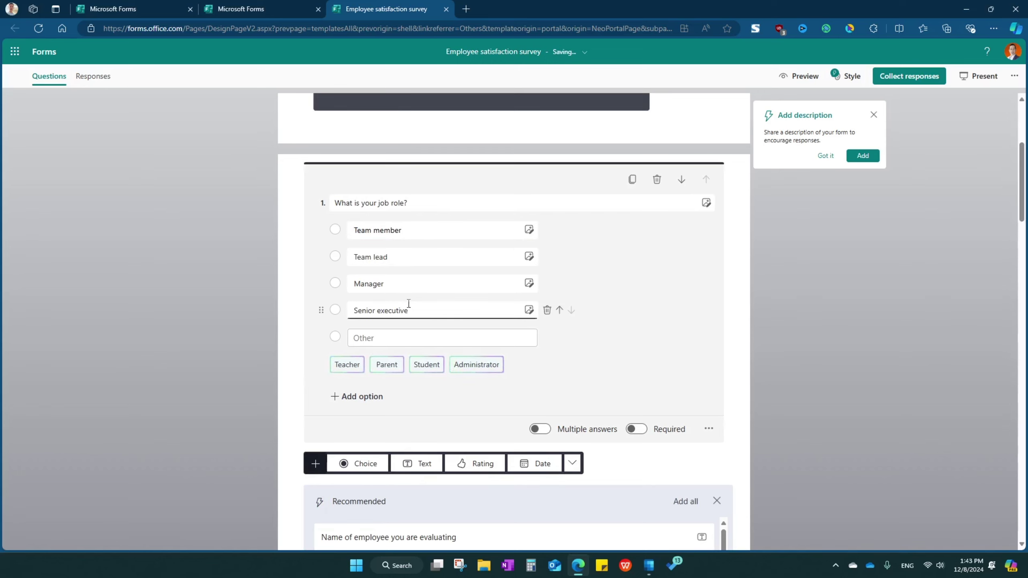
left_click_drag(409, 310, 349, 309)
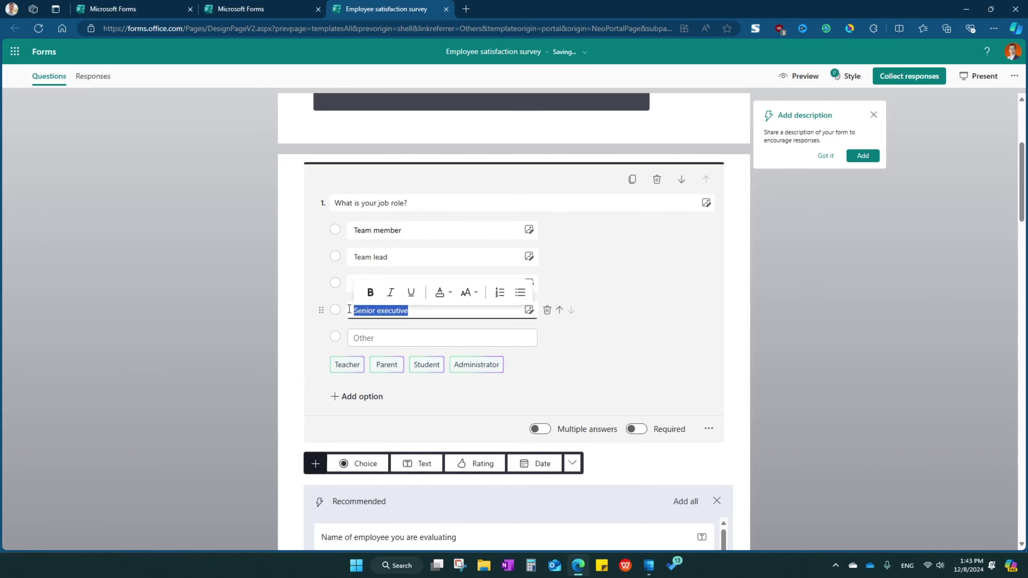
type("Directo")
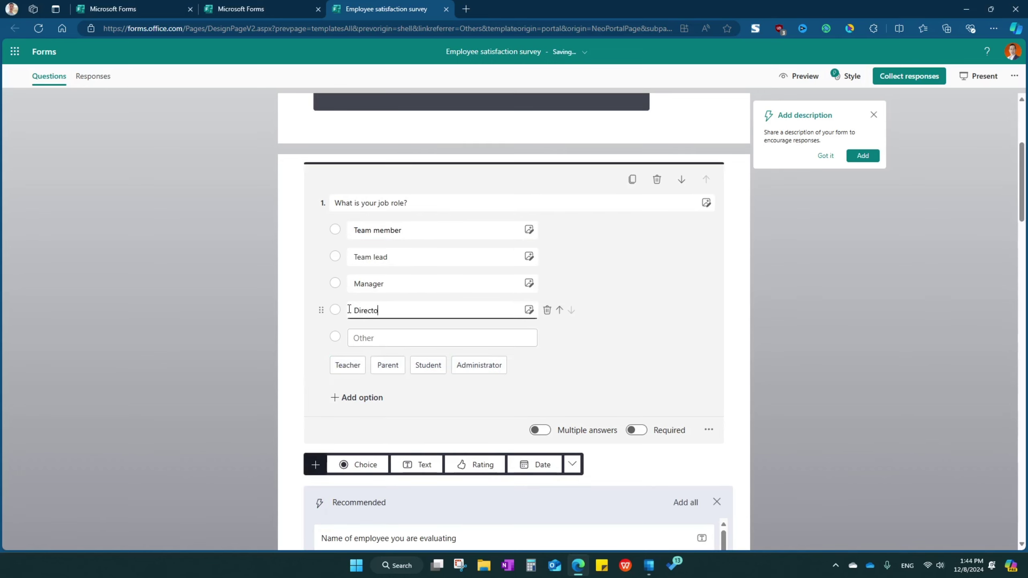
type("r")
left_click(688, 350)
scroll(664, 344, "down", 3)
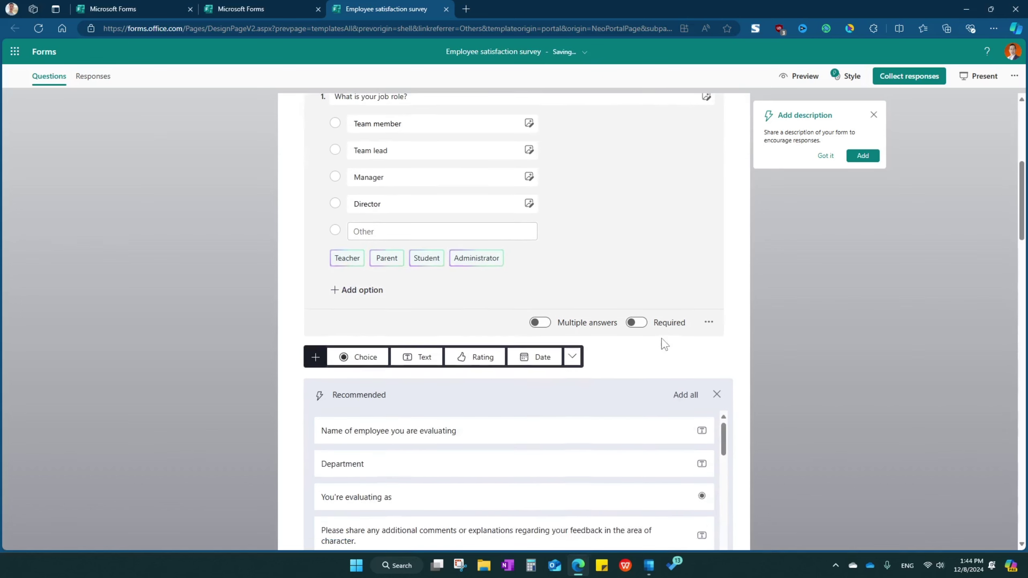
scroll(640, 416, "down", 4)
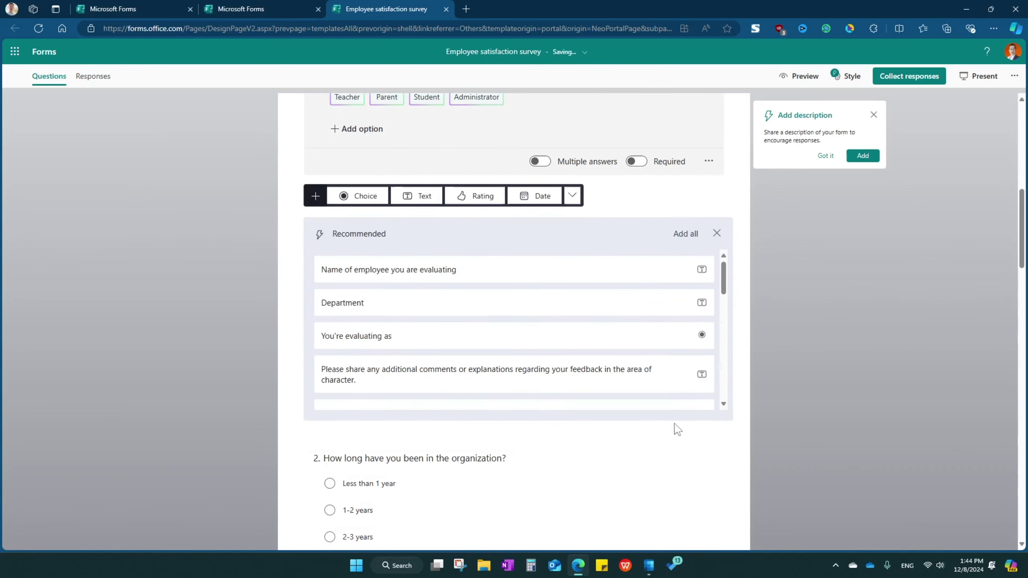
Review the survey's questions on time in the organization, age group, employer satisfaction and career opportunities.
scroll(281, 456, "down", 2)
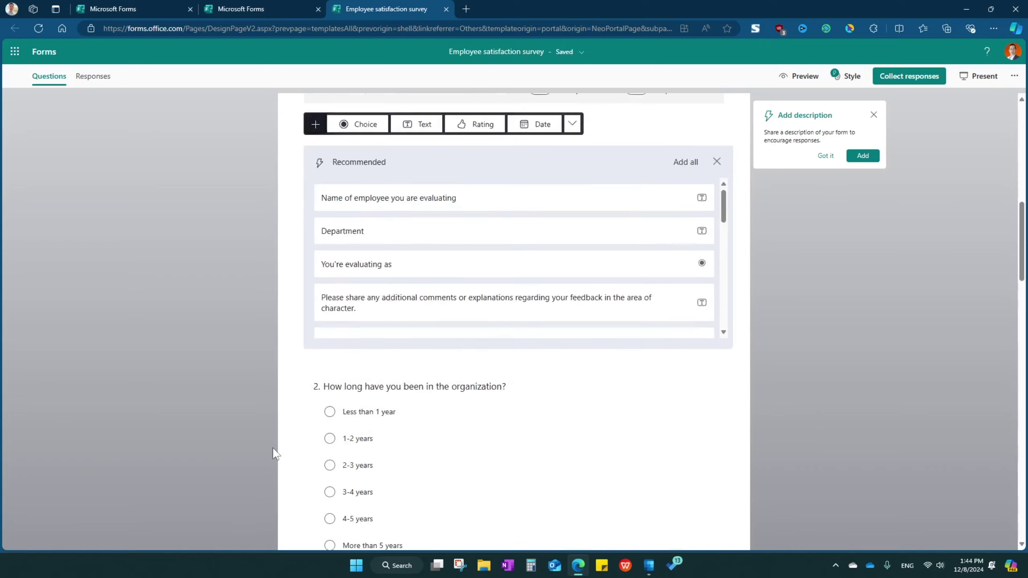
scroll(284, 445, "down", 3)
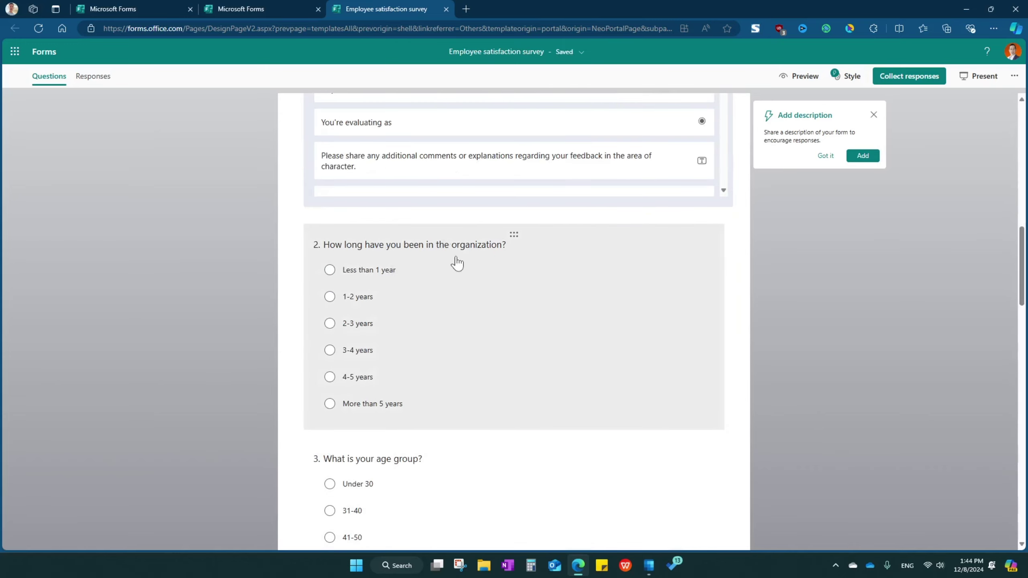
scroll(528, 471, "down", 10)
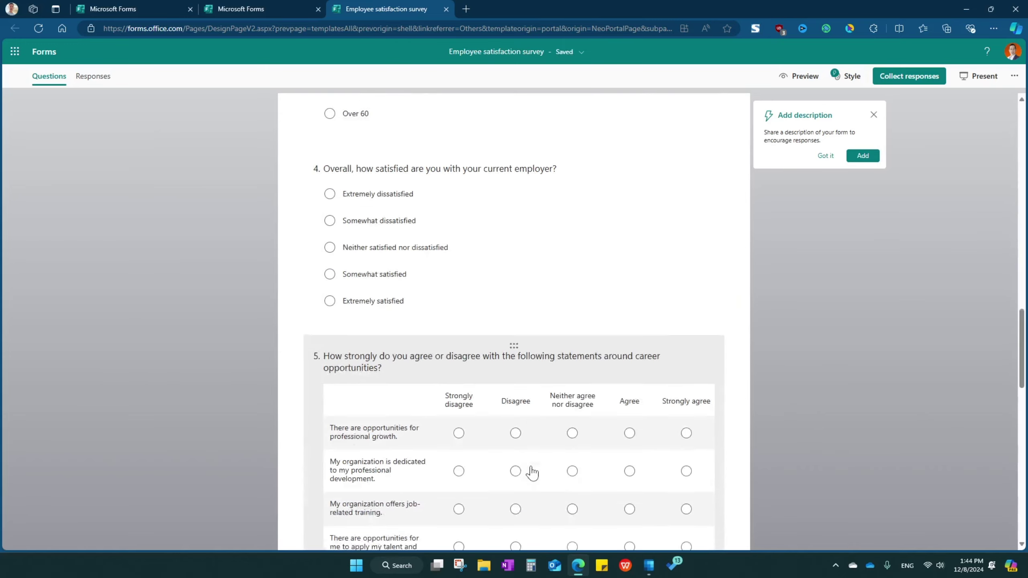
scroll(532, 471, "down", 4)
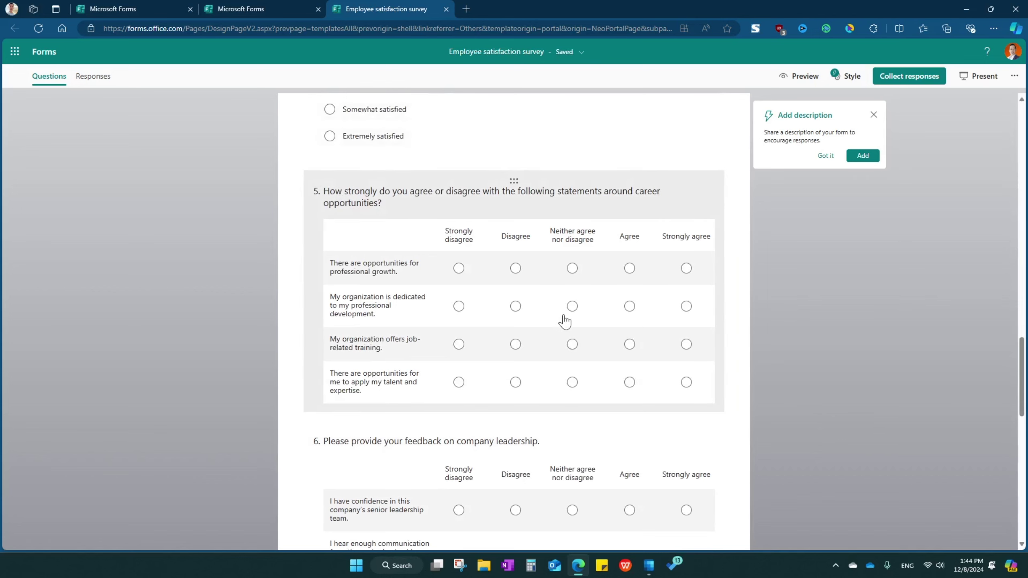
scroll(564, 321, "up", 6)
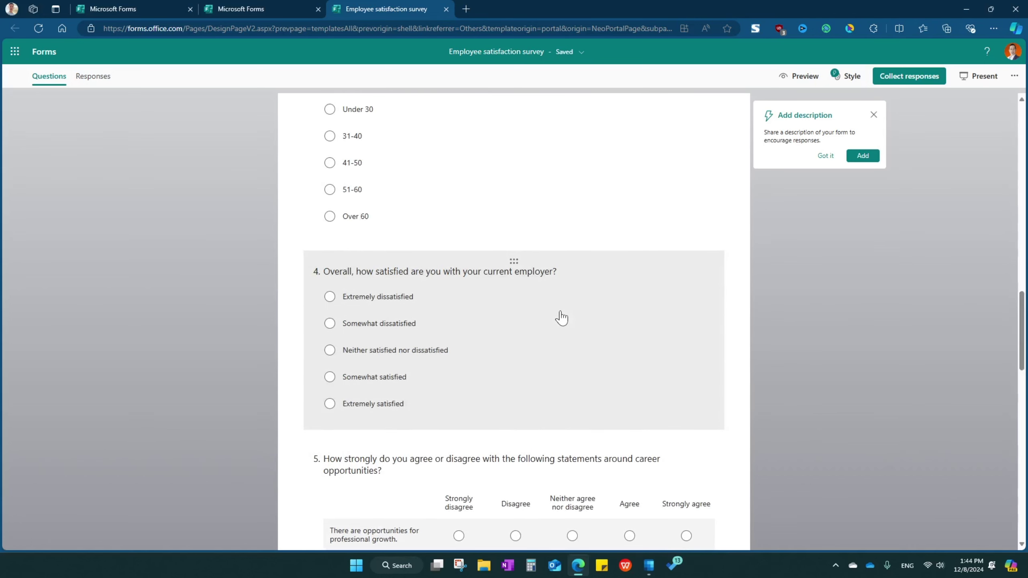
scroll(560, 318, "down", 6)
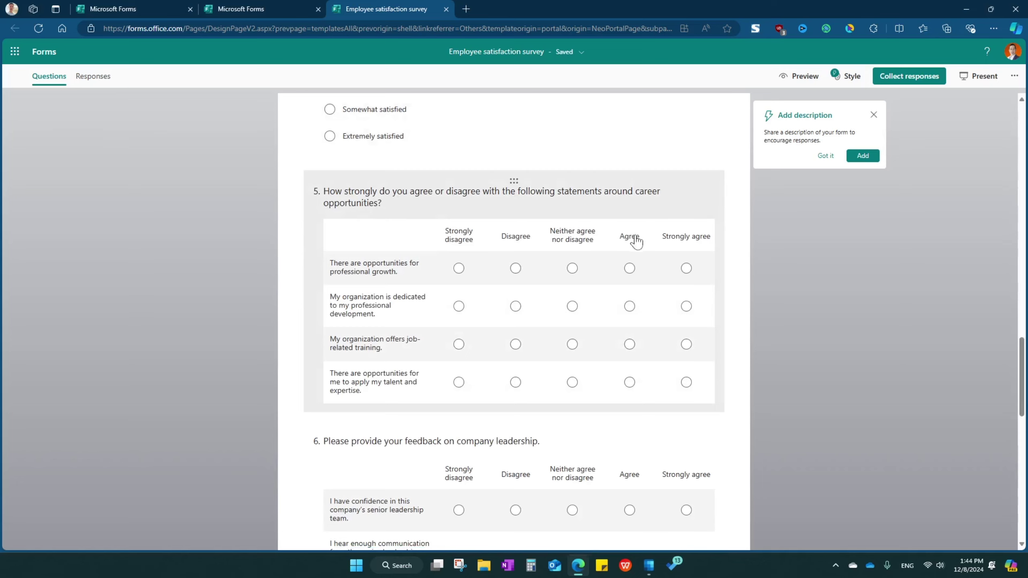
Open the career opportunities question for editing and inspect its first statement and its agreement scale labels.
left_click(441, 243)
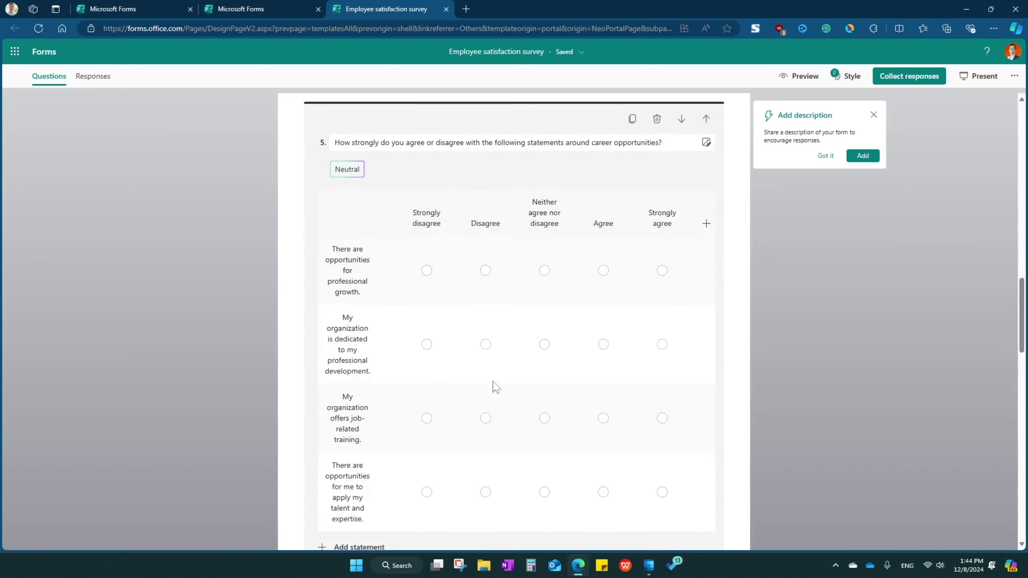
left_click(344, 256)
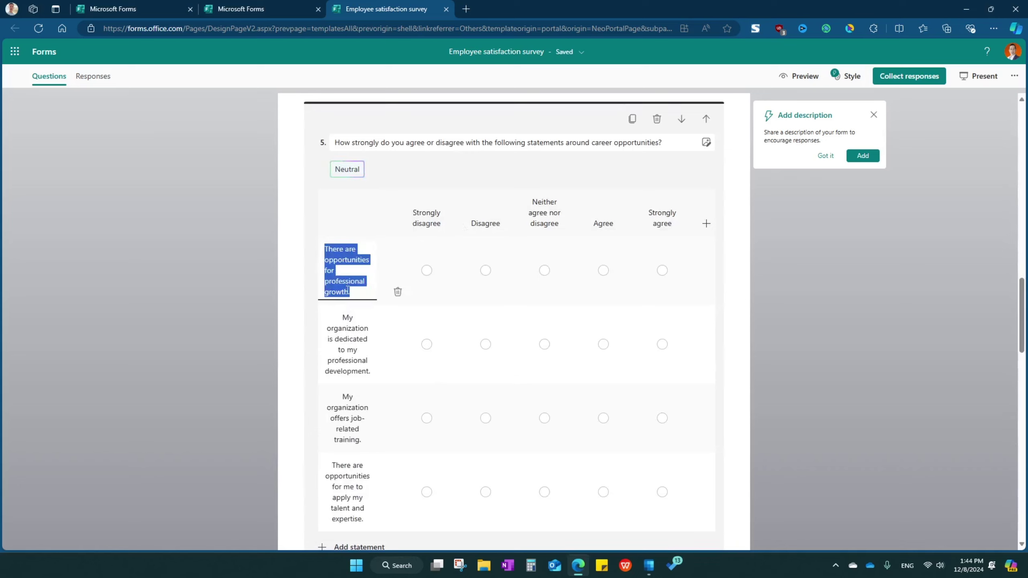
left_click(658, 220)
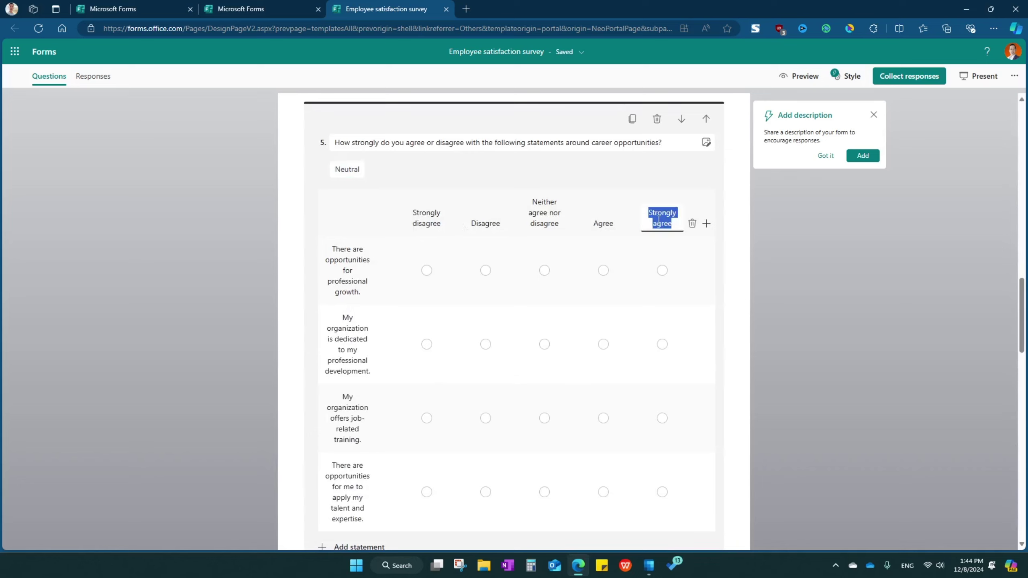
left_click(428, 219)
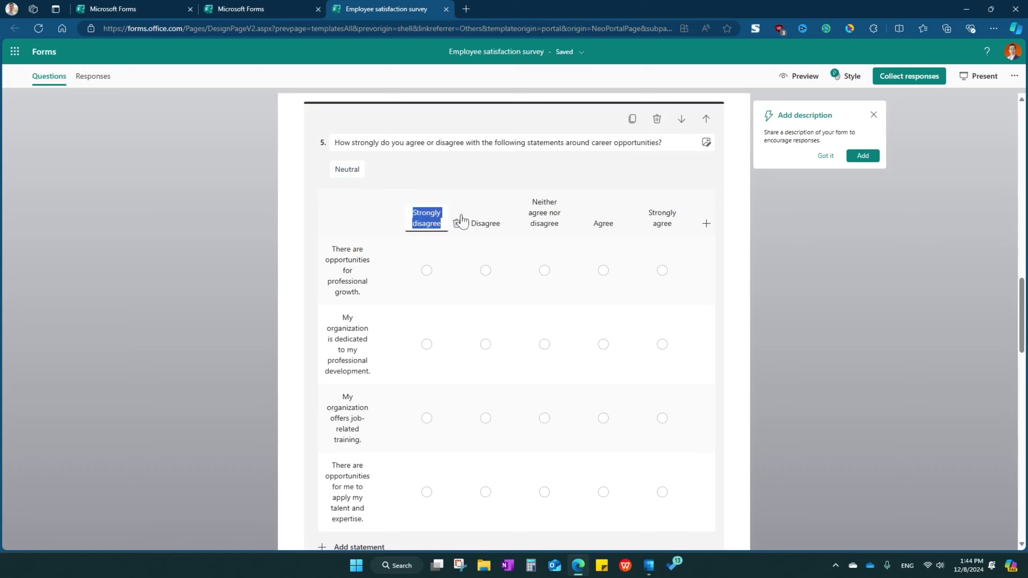
left_click(484, 224)
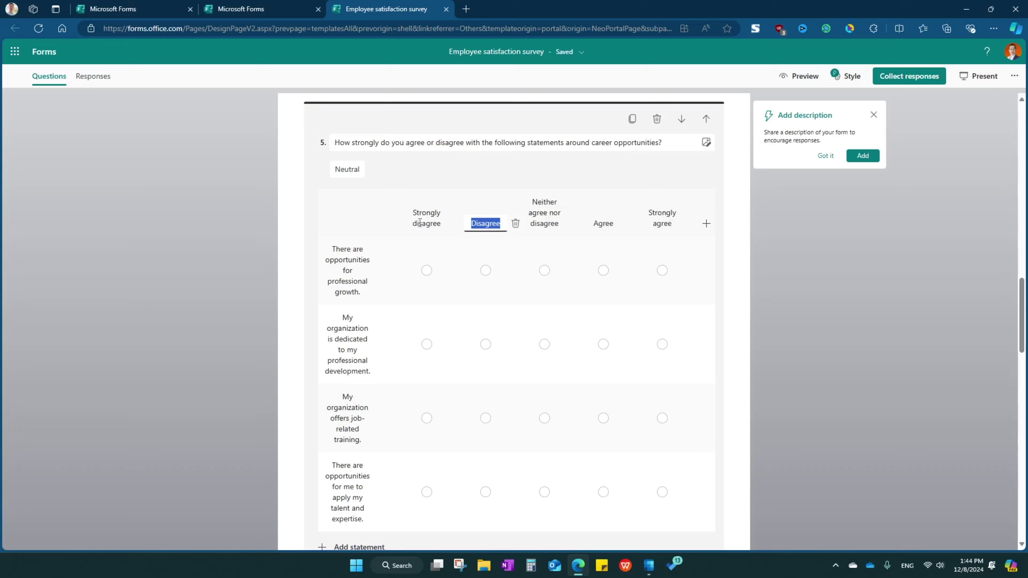
left_click(552, 215)
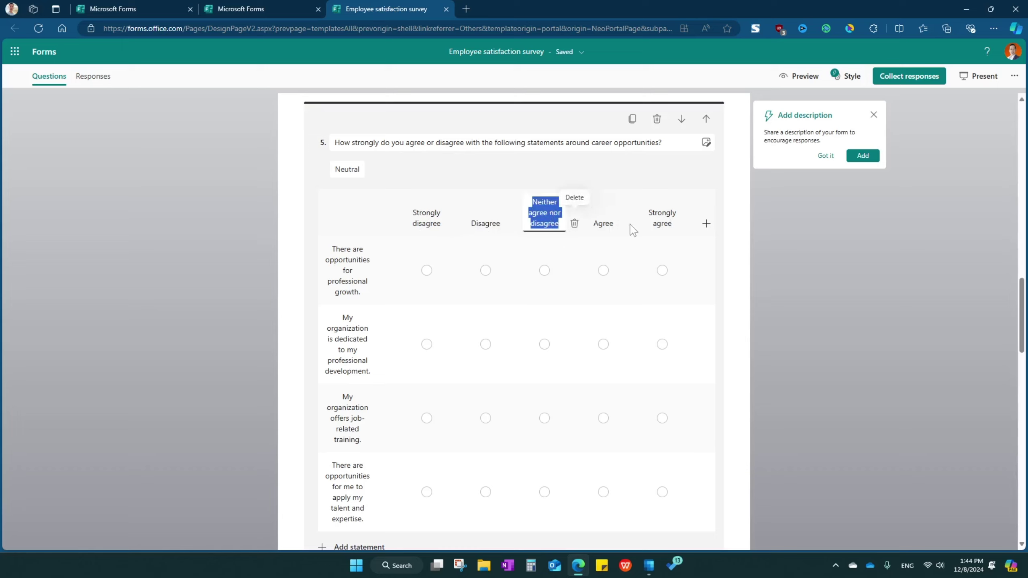
Look through the rest of the career opportunities question and the following questions on leadership, pay and communication.
scroll(515, 348, "down", 6)
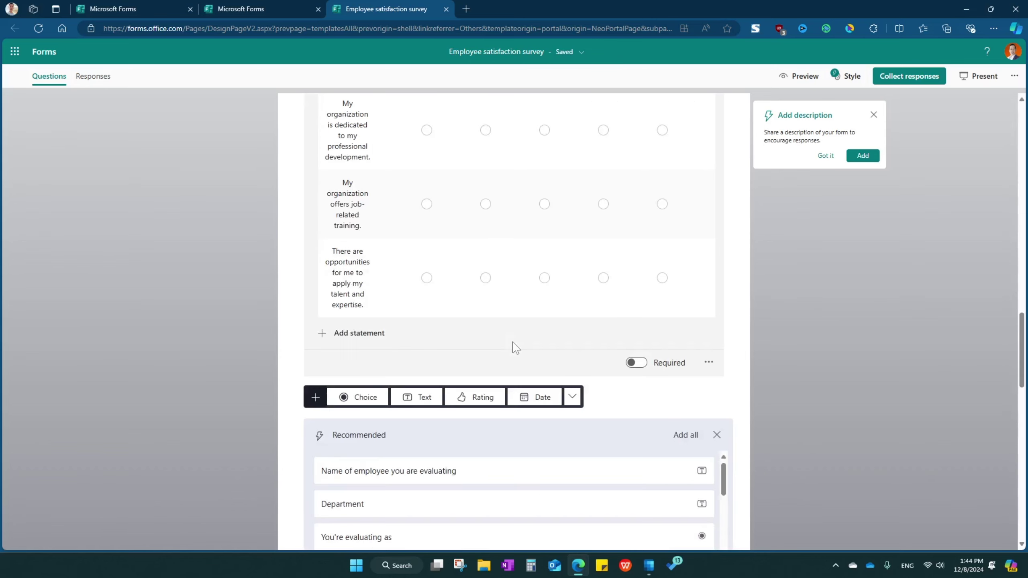
scroll(515, 348, "up", 5)
scroll(515, 348, "down", 6)
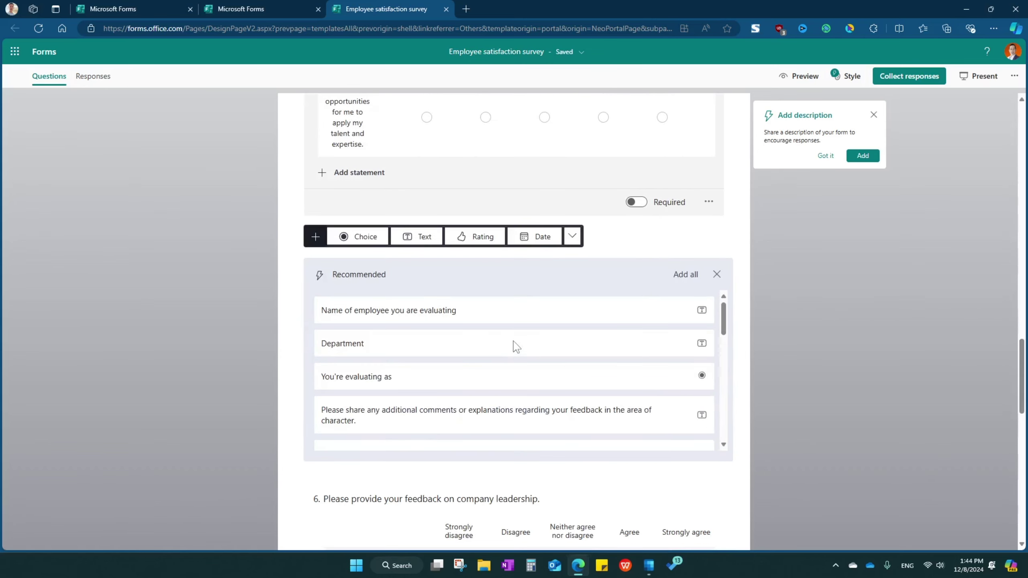
scroll(834, 381, "down", 5)
scroll(806, 291, "down", 4)
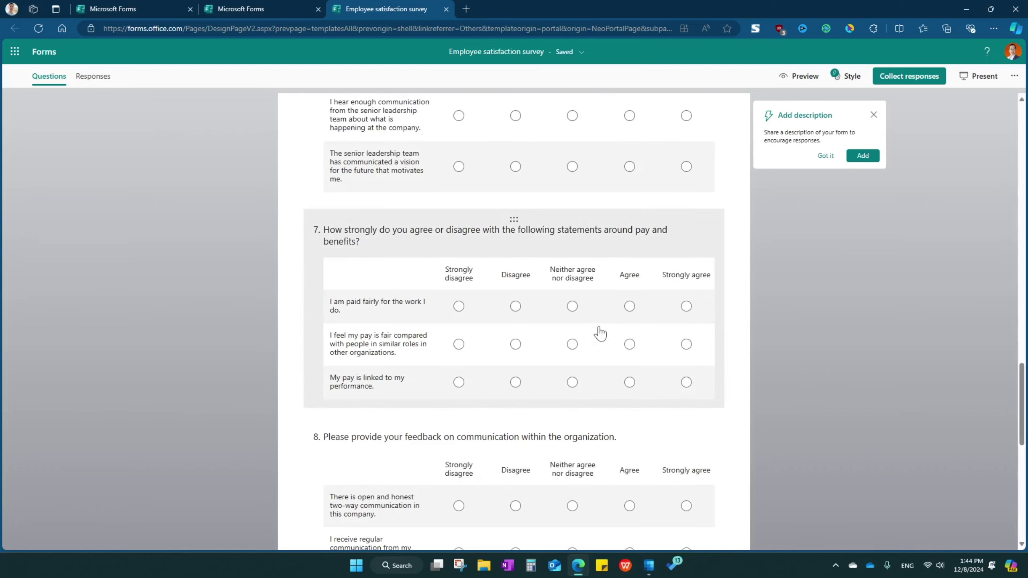
Capitalize the second word of the survey title so it reads Employee Satisfaction survey.
scroll(601, 330, "up", 13)
scroll(601, 324, "up", 10)
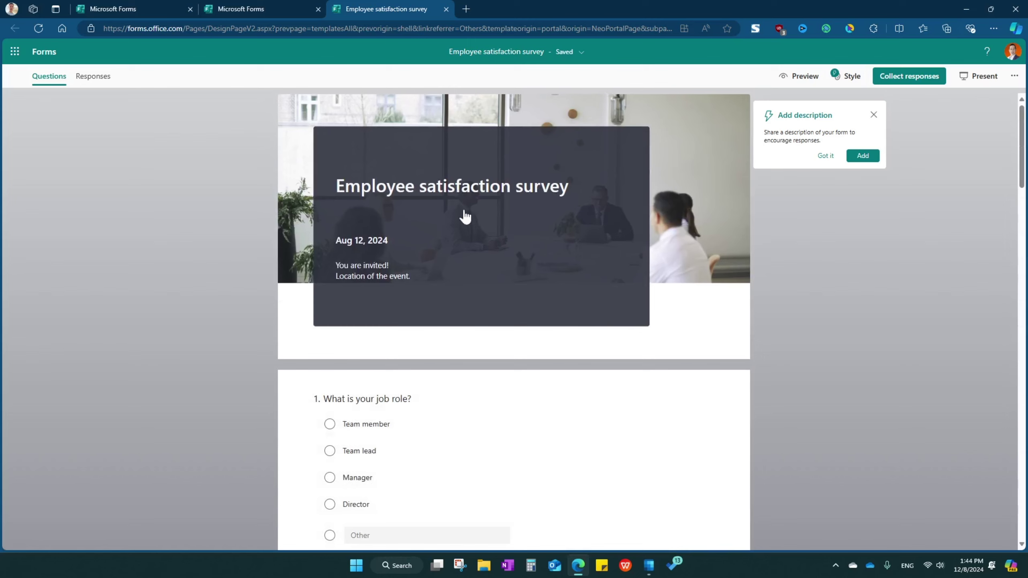
left_click(410, 190)
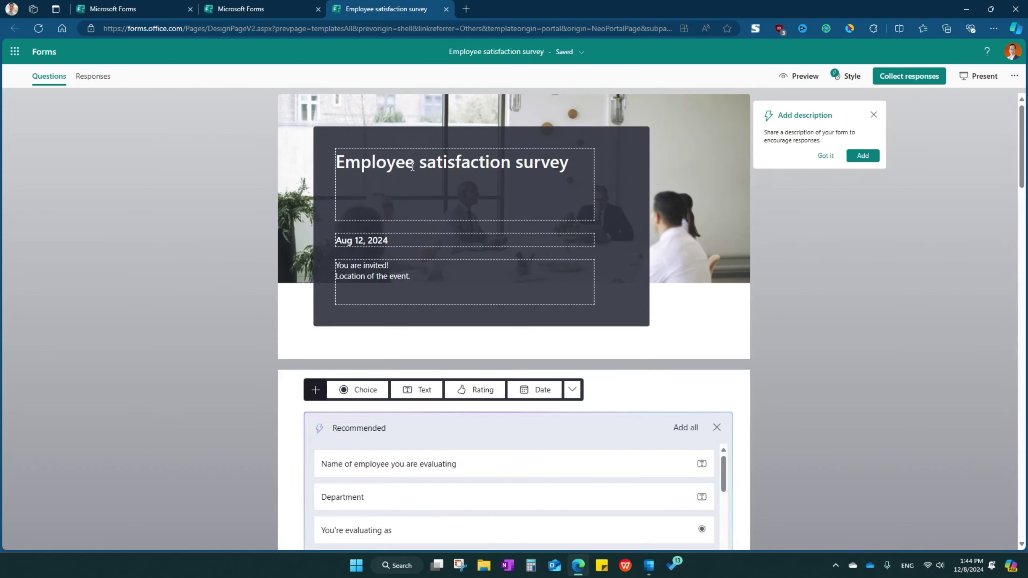
left_click(427, 162)
key("BackSpace")
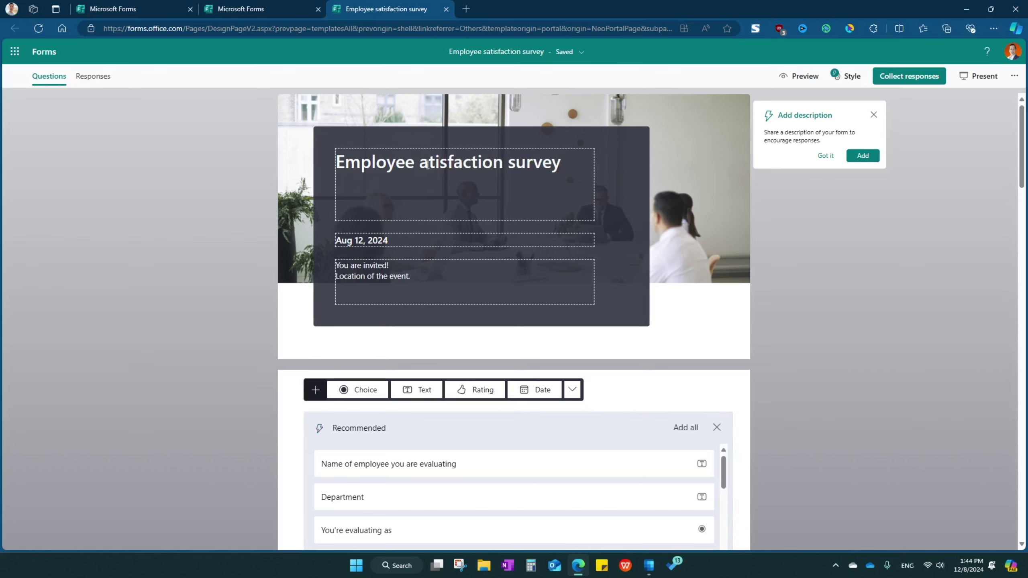
type("S")
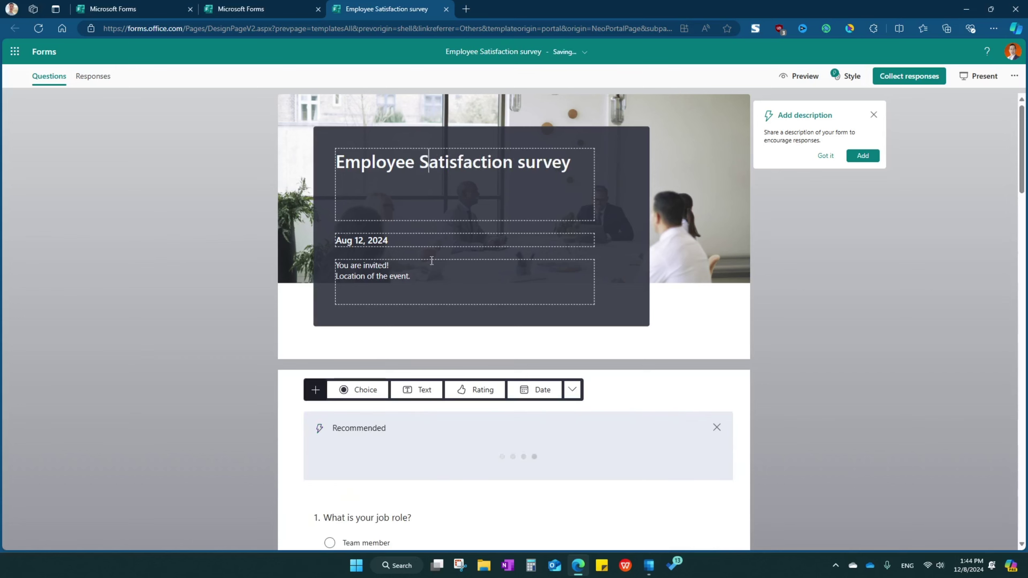
Clear the date from the survey header and replace the invitation text with the suggested form description.
left_click(400, 241)
key("BackSpace")
key("BackSpace")
key("BackSpace")
key("BackSpace")
key("BackSpace")
key("BackSpace")
key("BackSpace")
key("BackSpace")
key("BackSpace")
key("BackSpace")
key("BackSpace")
key("BackSpace")
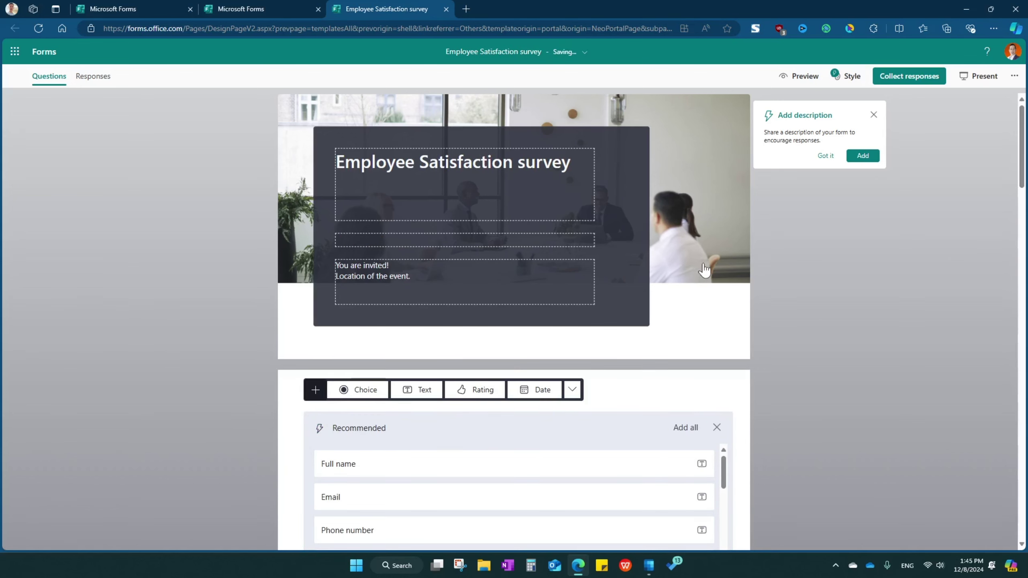
left_click(819, 246)
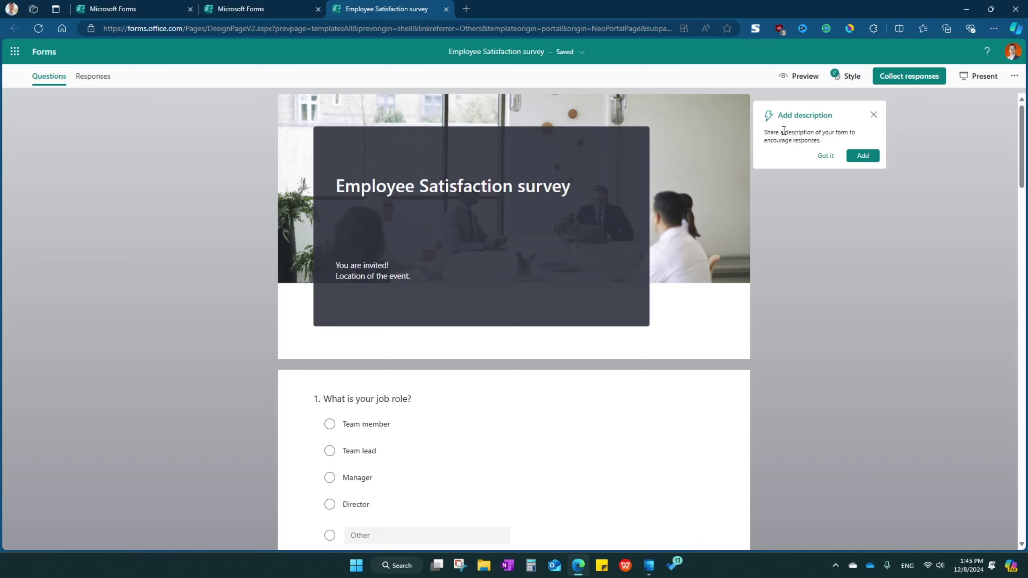
left_click(868, 158)
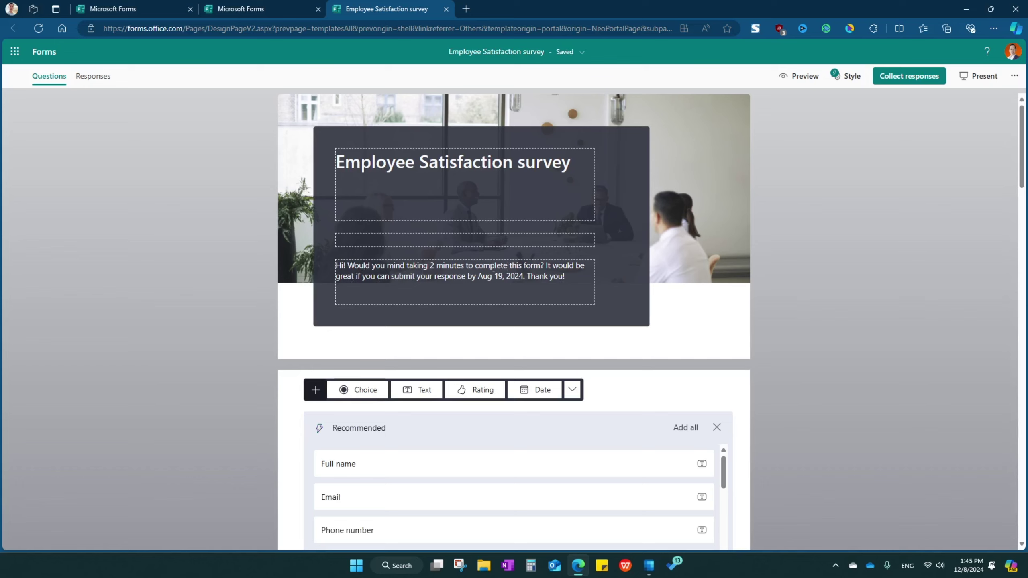
left_click(833, 282)
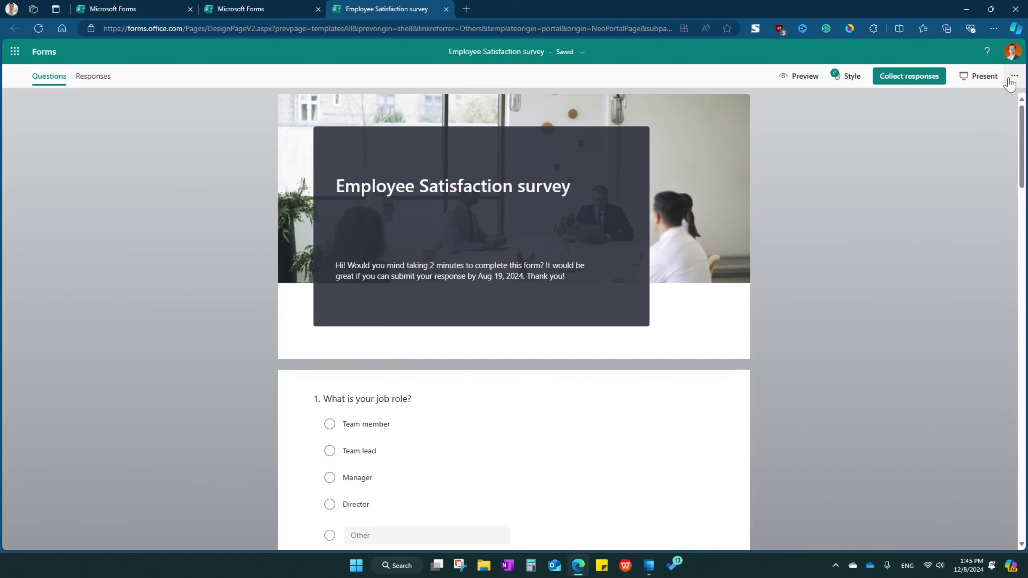
Open the form settings, try letting anyone respond, and restrict responses to only people in Synerlfex Consulting.
left_click(1014, 77)
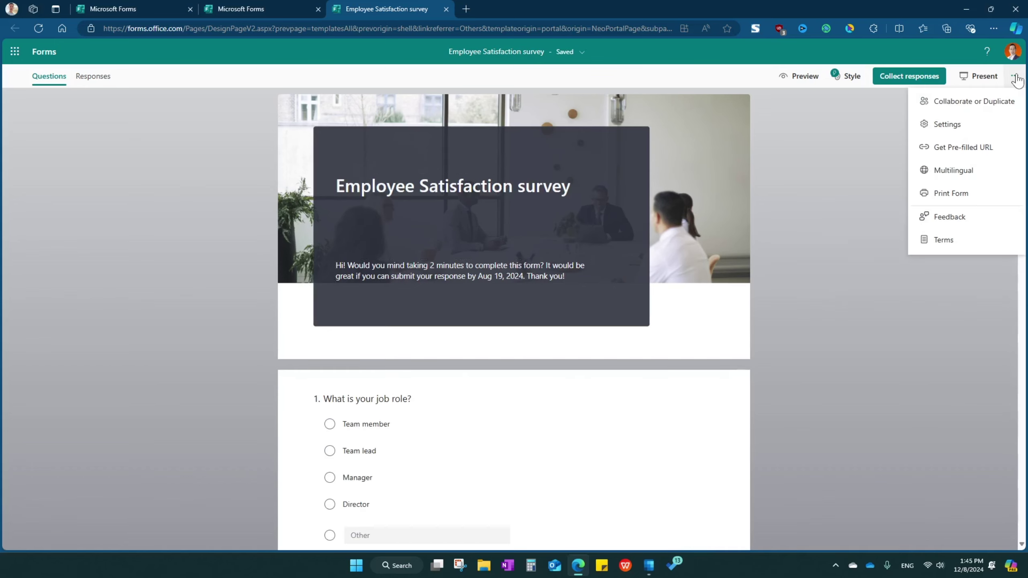
left_click(930, 129)
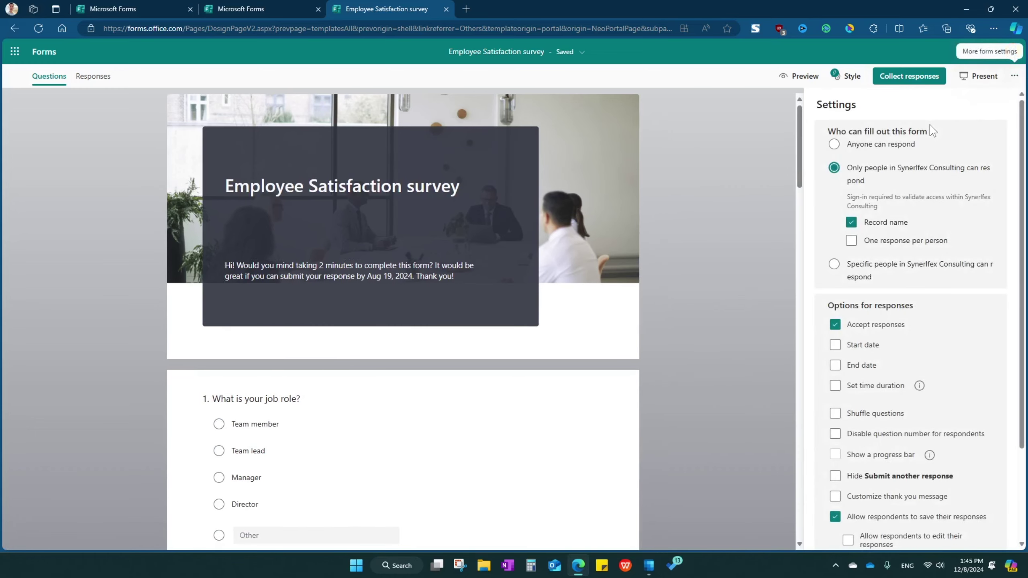
left_click(834, 146)
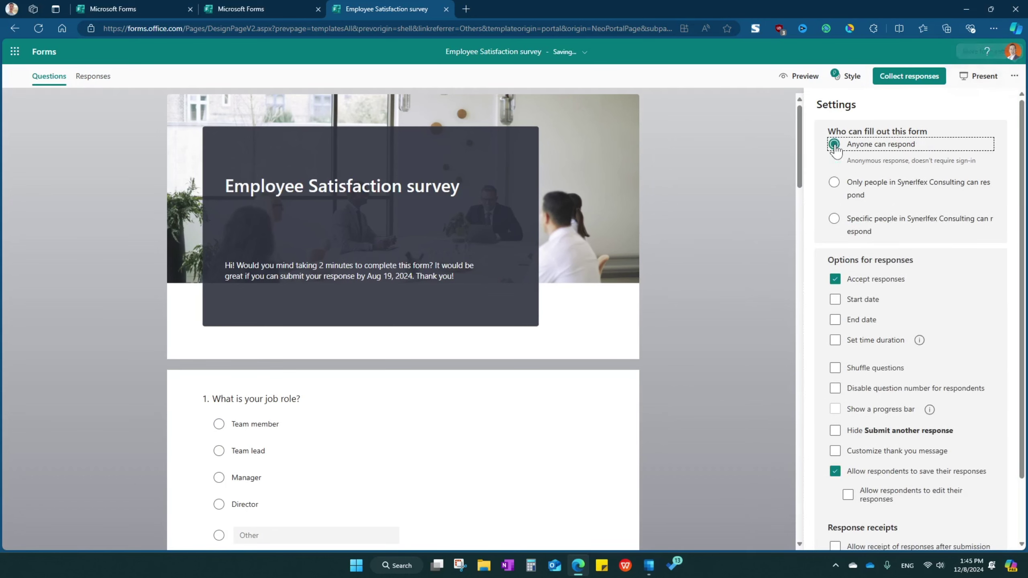
left_click(834, 184)
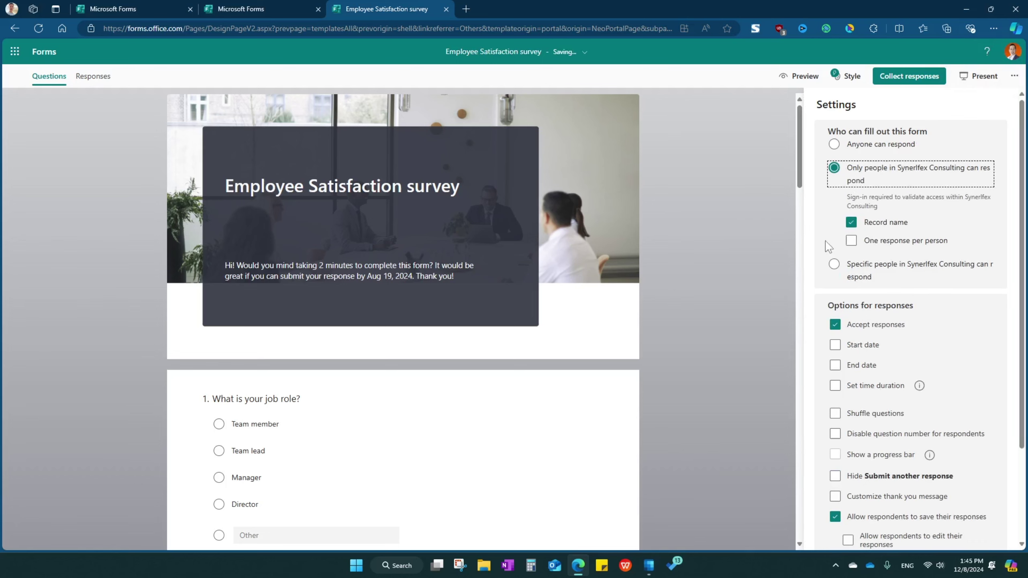
Enable an end date for responses and set it to 8/19/2024 at 12:00 PM.
scroll(860, 276, "down", 3)
scroll(860, 275, "up", 2)
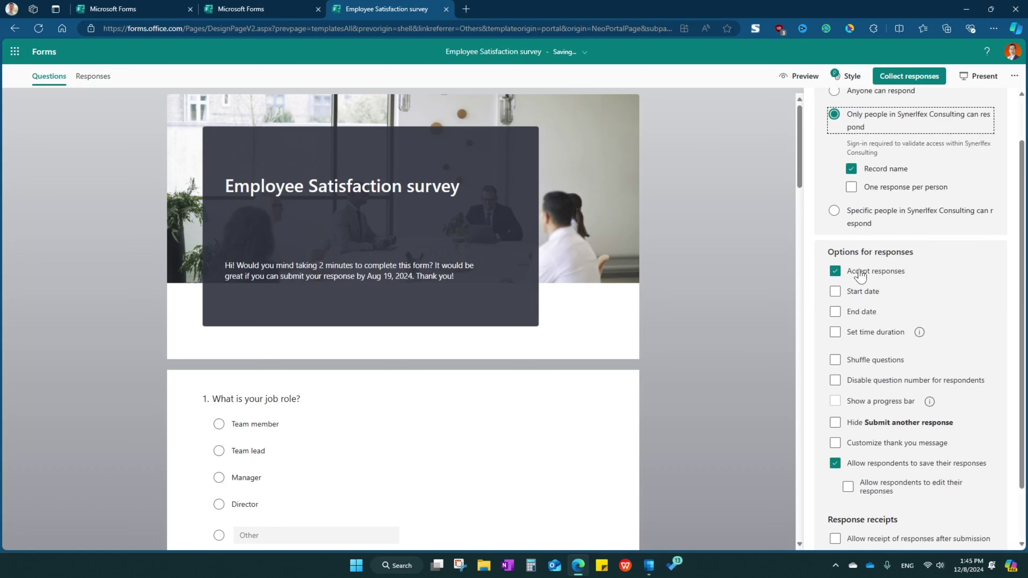
scroll(860, 276, "down", 2)
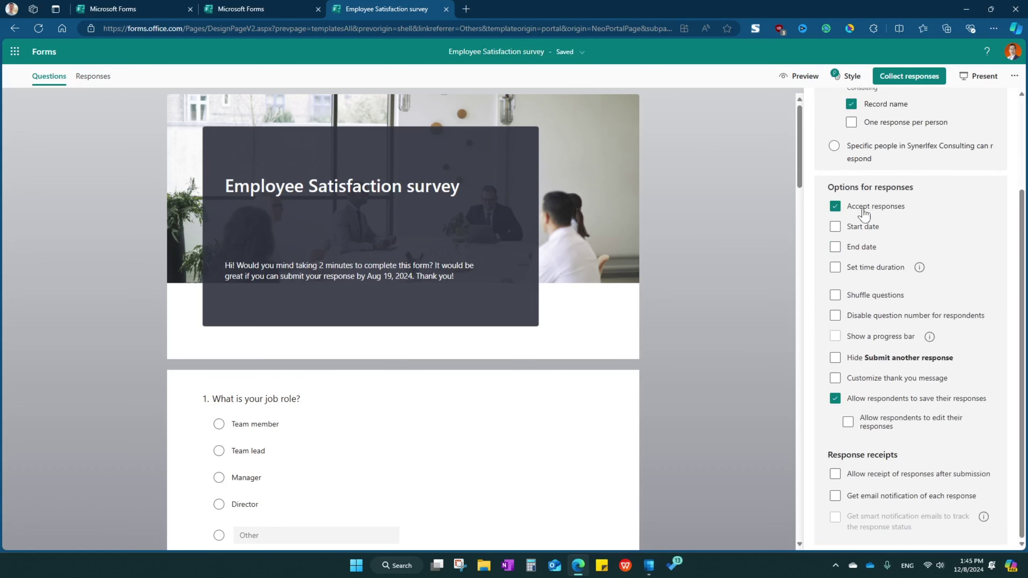
left_click(842, 249)
left_click(910, 271)
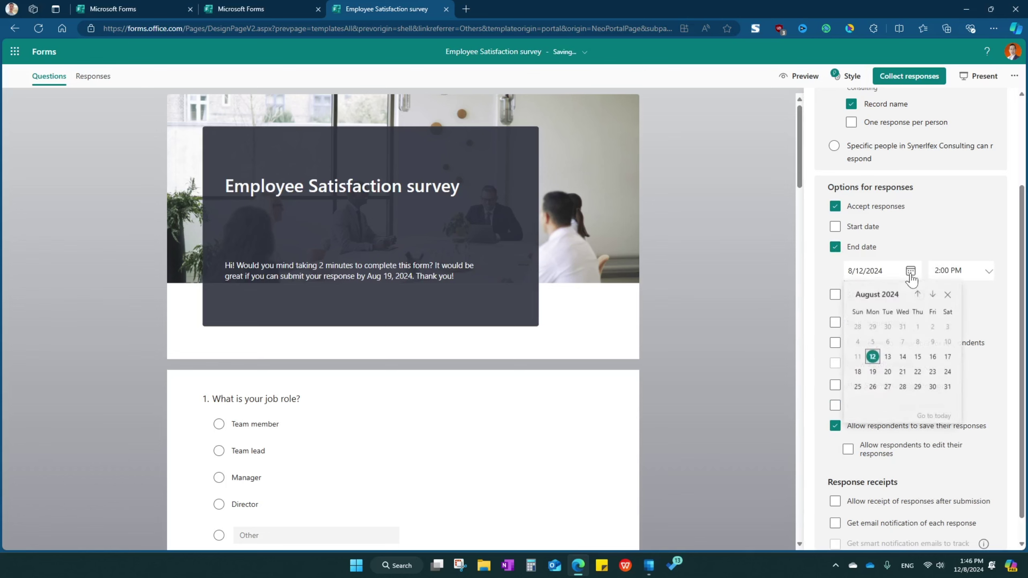
left_click(872, 372)
left_click(989, 272)
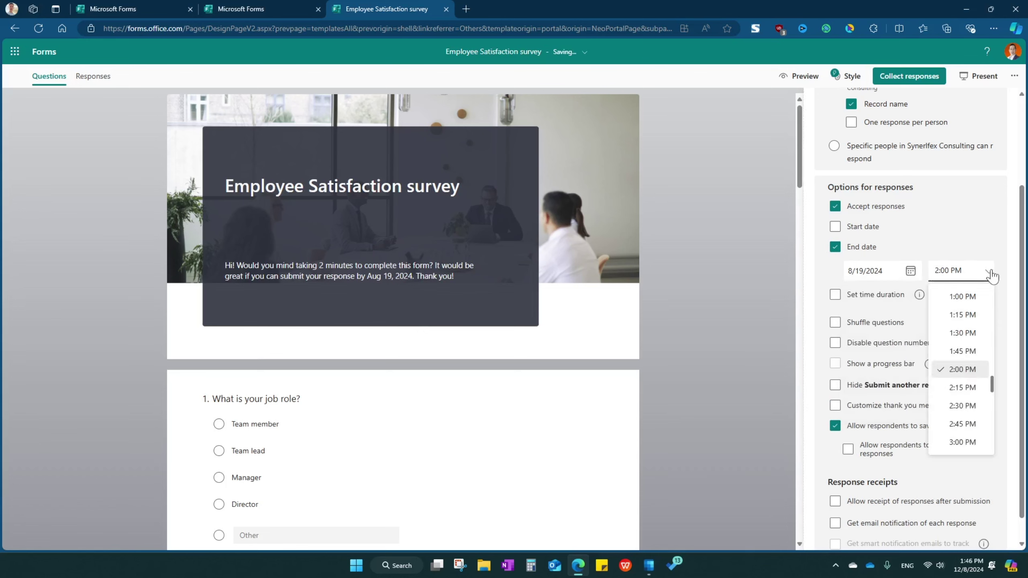
scroll(963, 374, "up", 2)
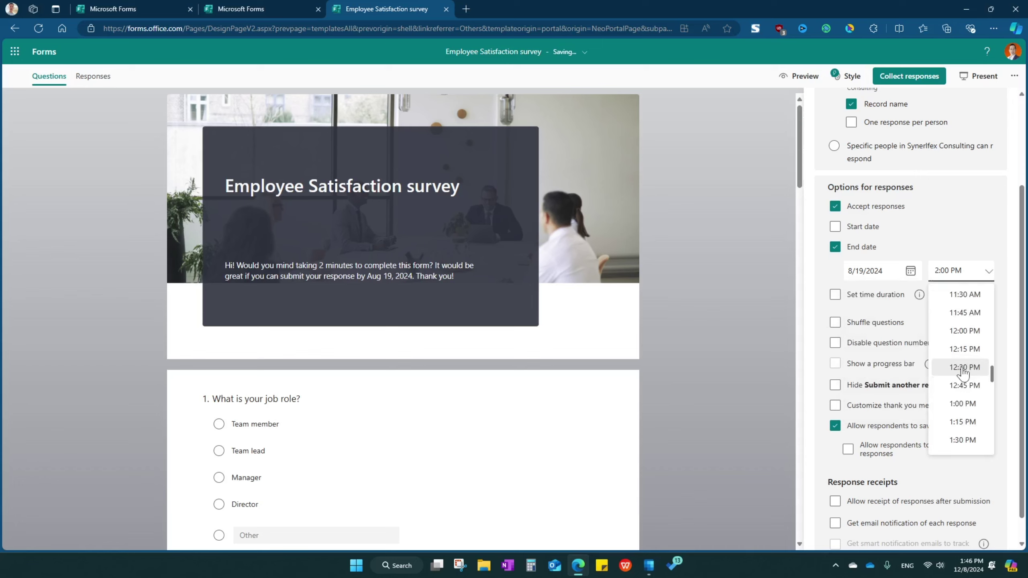
left_click(965, 331)
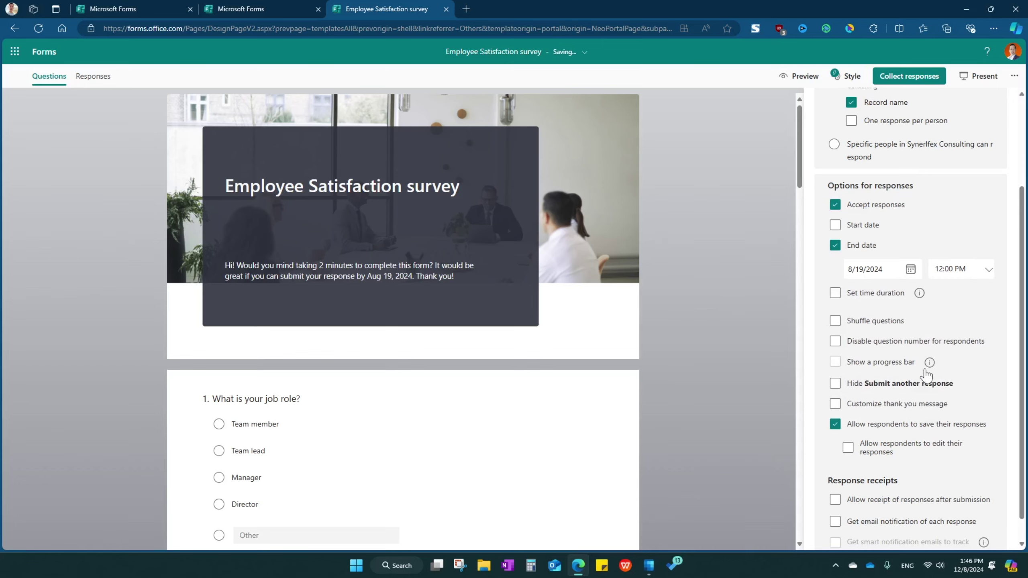
scroll(927, 363, "down", 1)
scroll(925, 371, "up", 3)
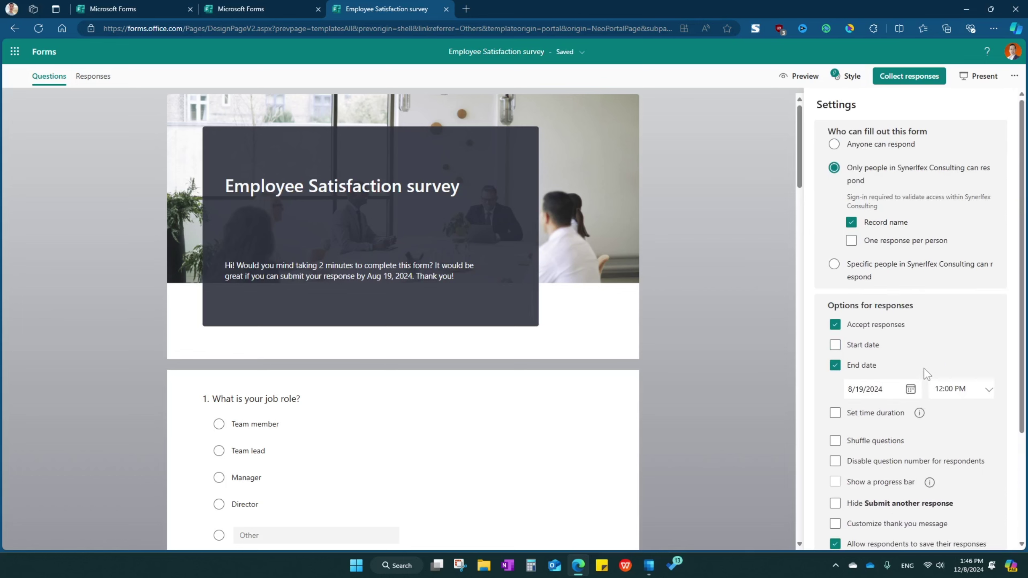
scroll(927, 351, "down", 3)
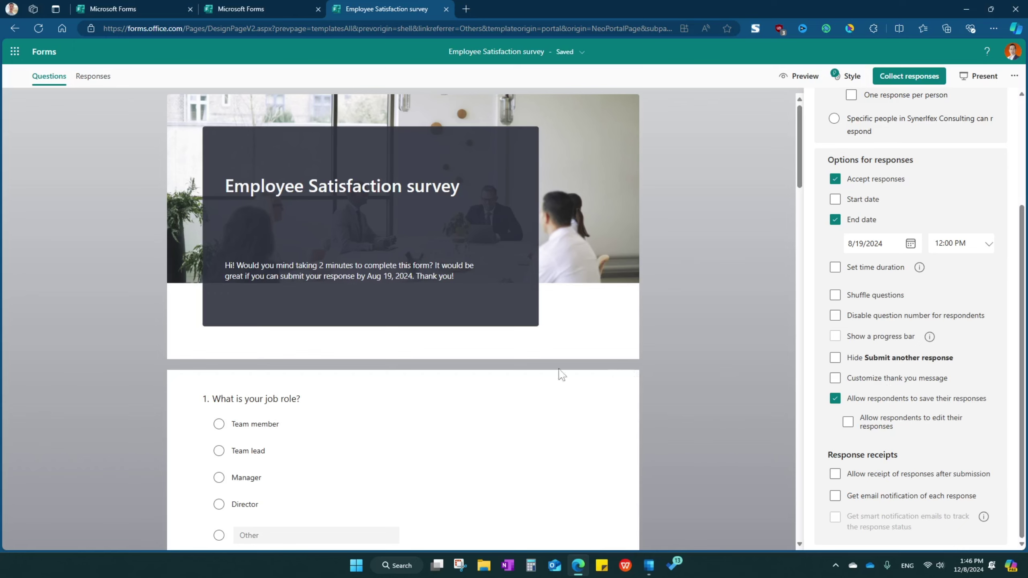
Hide the Submit another response option for respondents and close the form settings.
scroll(526, 386, "down", 5)
scroll(528, 387, "down", 3)
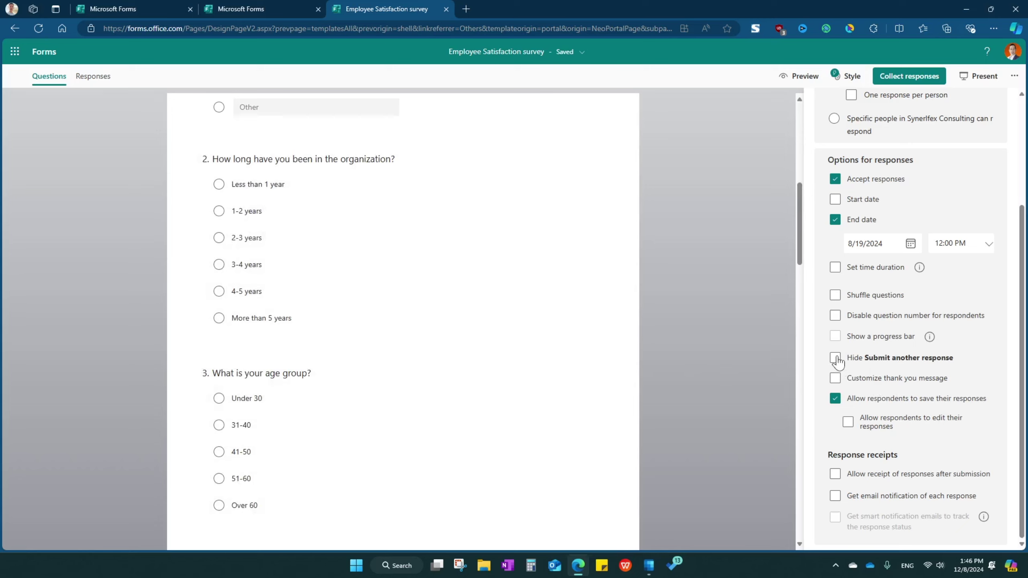
left_click(837, 361)
left_click(729, 178)
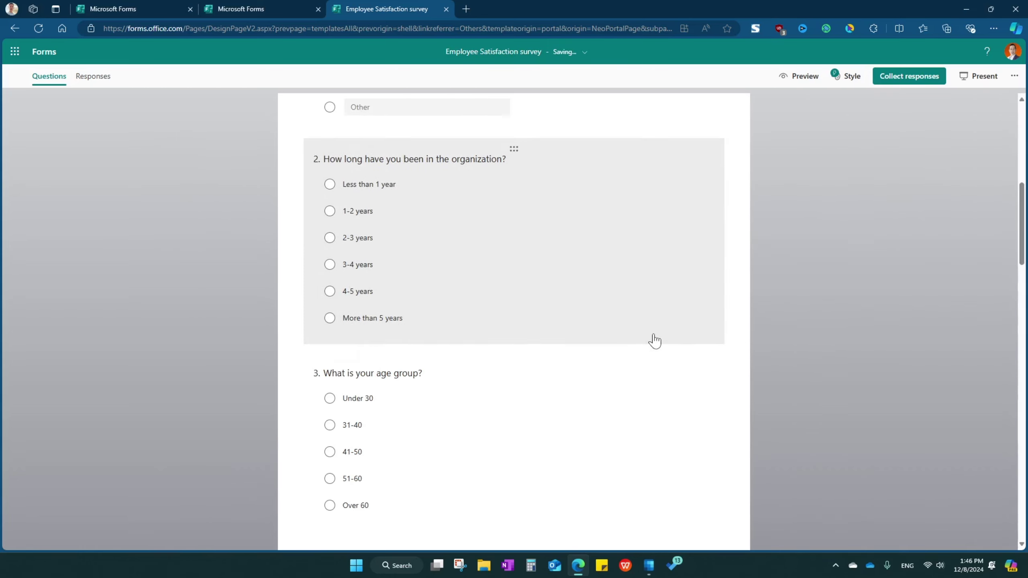
scroll(655, 342, "up", 8)
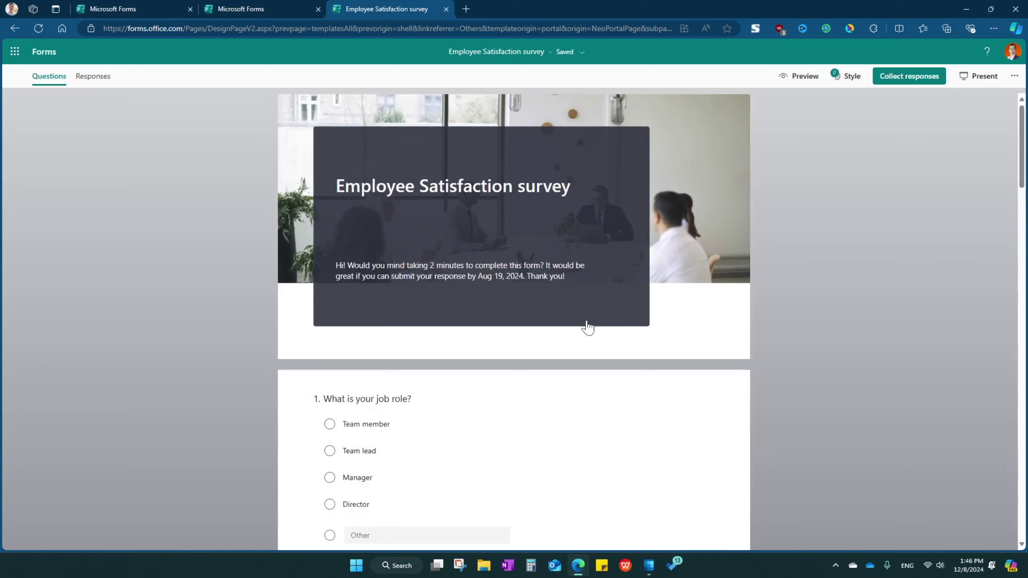
scroll(587, 327, "down", 9)
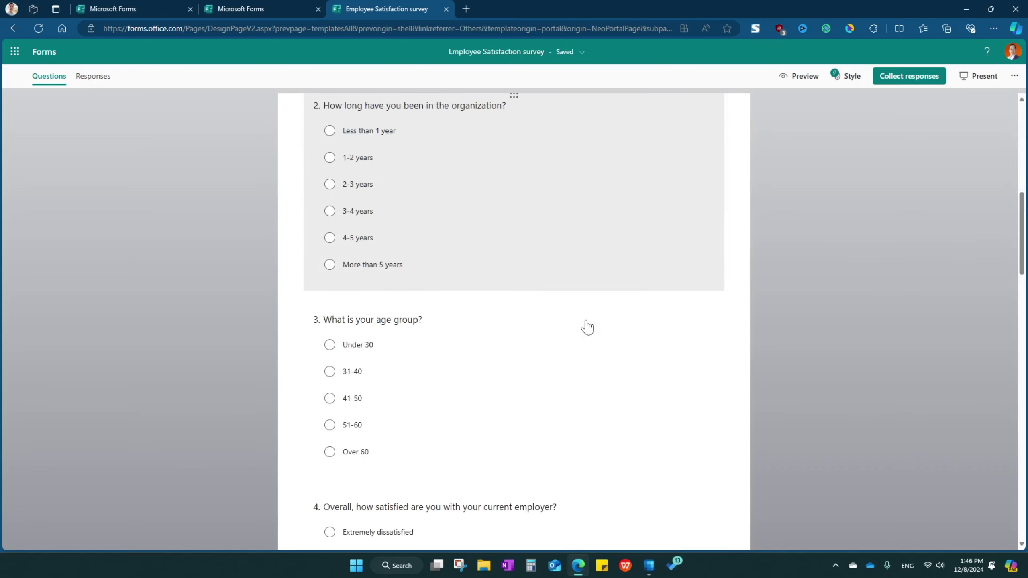
scroll(587, 327, "up", 9)
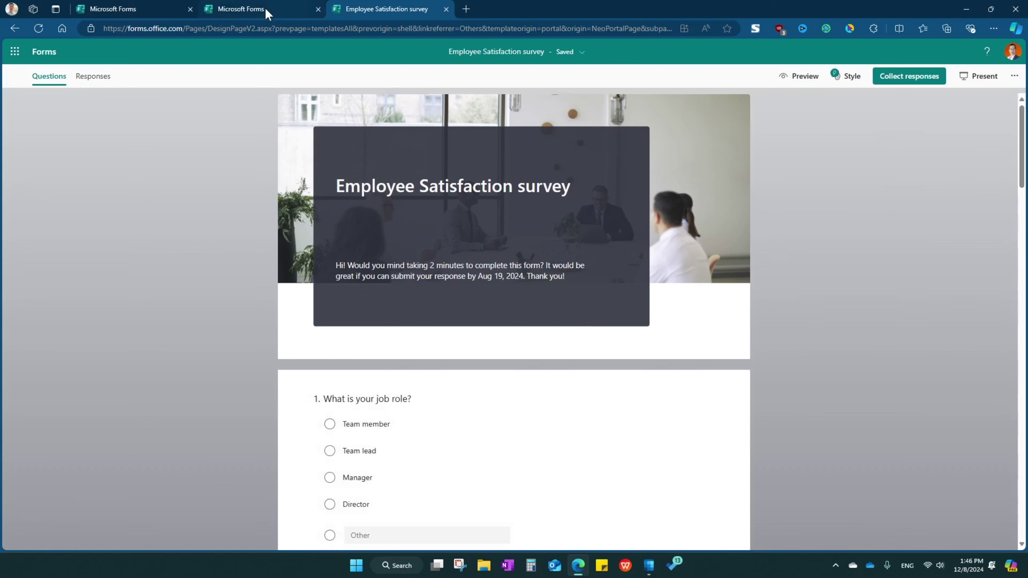
Return to the Forms home page, reload its list of forms and open the HRD Training Survey.
left_click(265, 8)
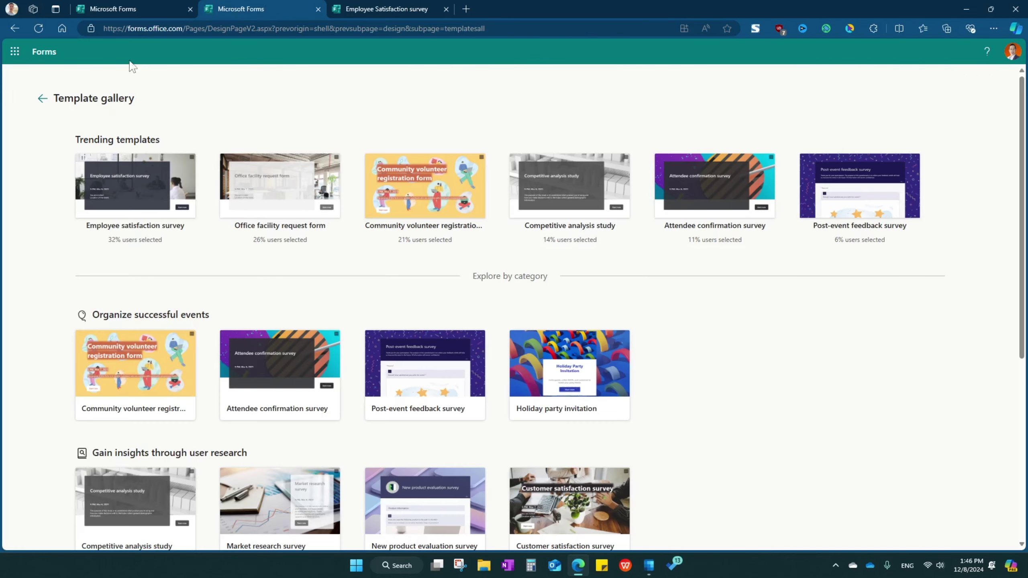
left_click(164, 9)
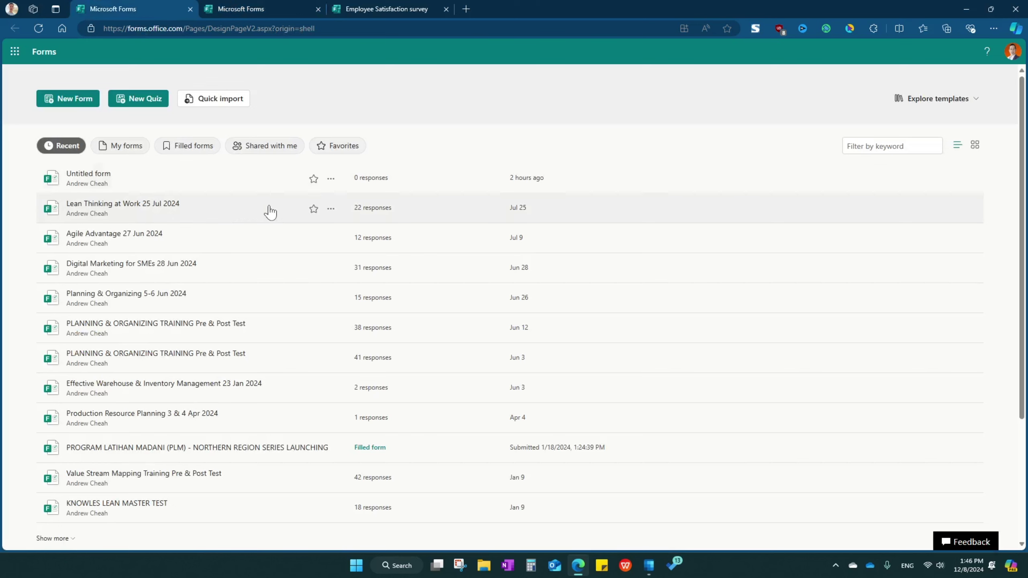
left_click(38, 29)
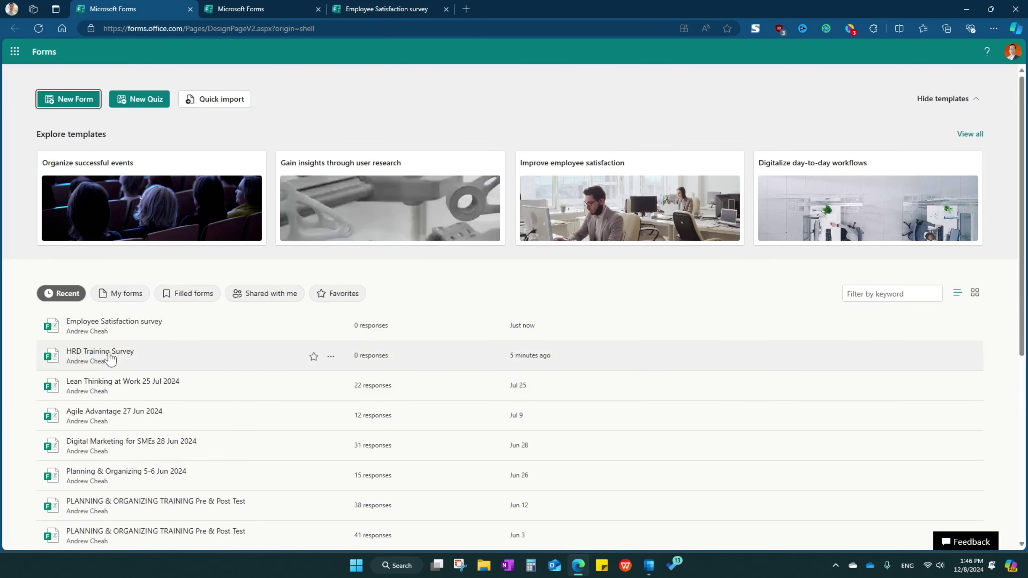
left_click(110, 358)
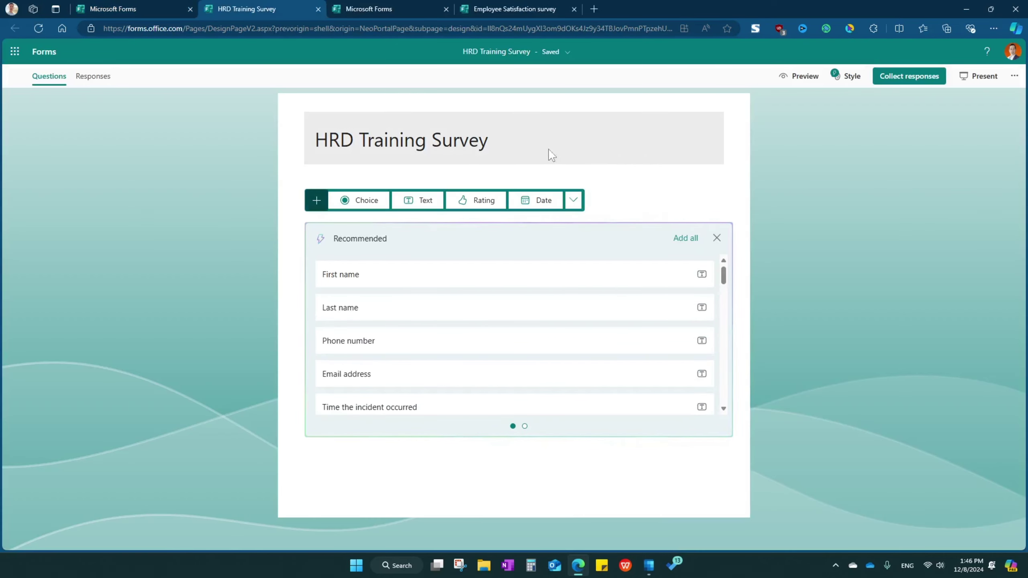
Look at the additional question types that can be inserted into the HRD Training Survey.
scroll(558, 315, "down", 2)
scroll(558, 315, "up", 2)
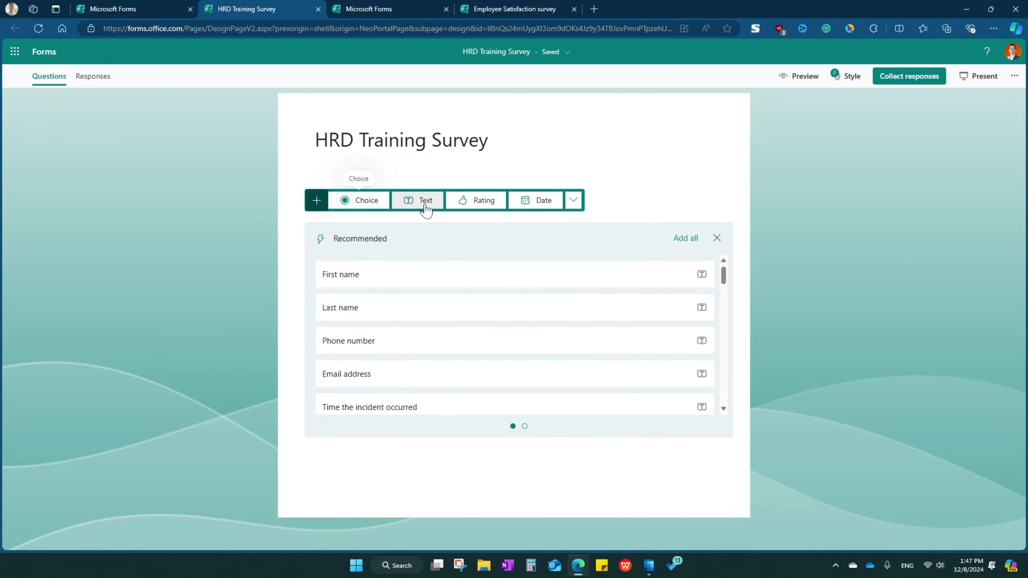
left_click(581, 204)
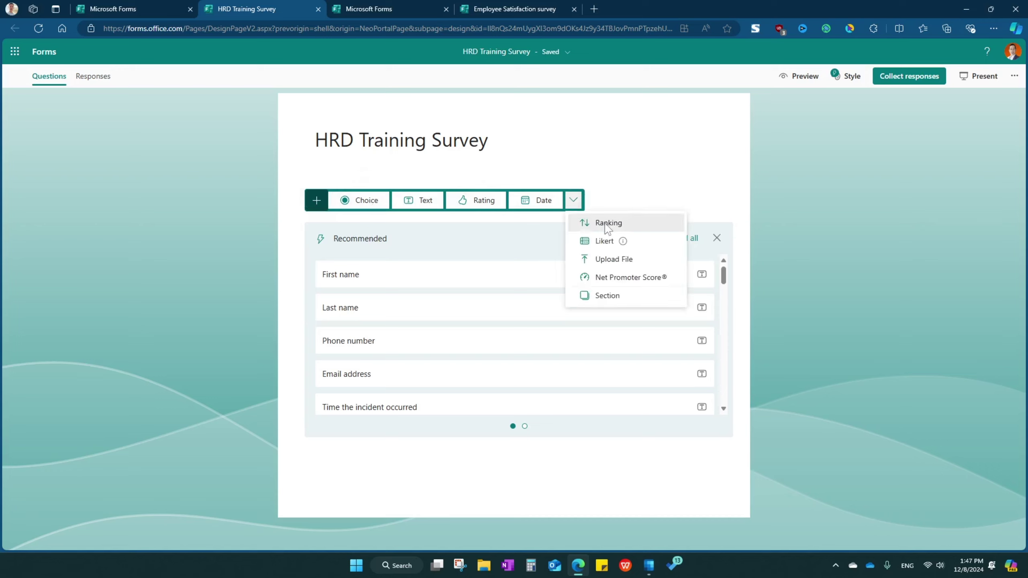
mouse_move(601, 250)
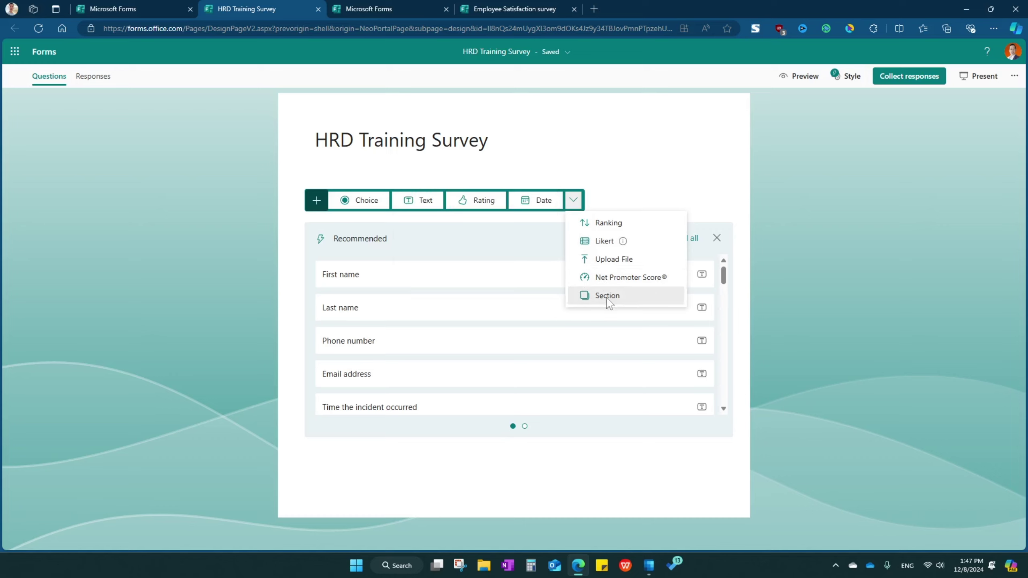
left_click(633, 195)
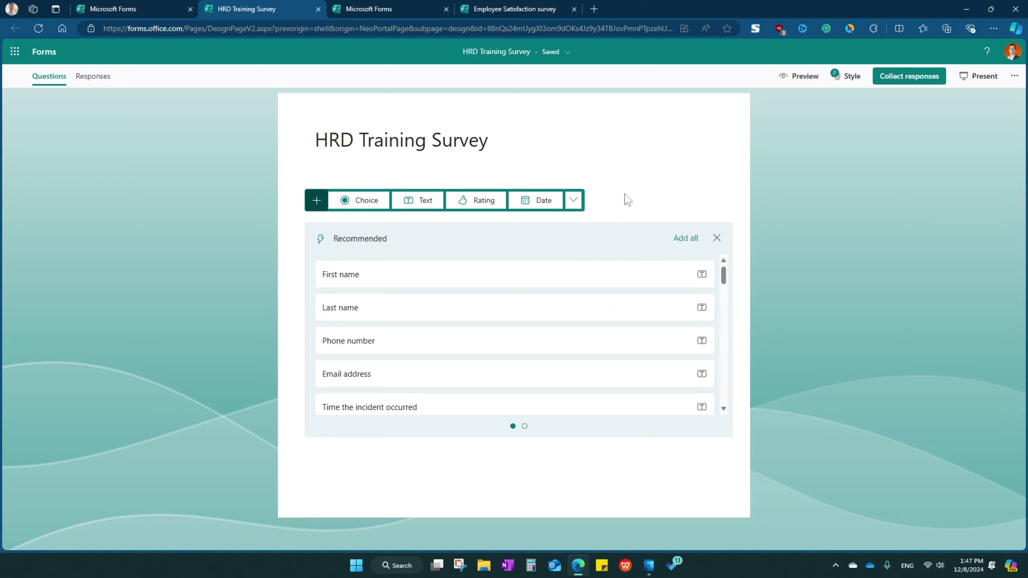
Browse the recommended questions and select First name and Email address.
scroll(473, 328, "down", 4)
scroll(474, 326, "up", 4)
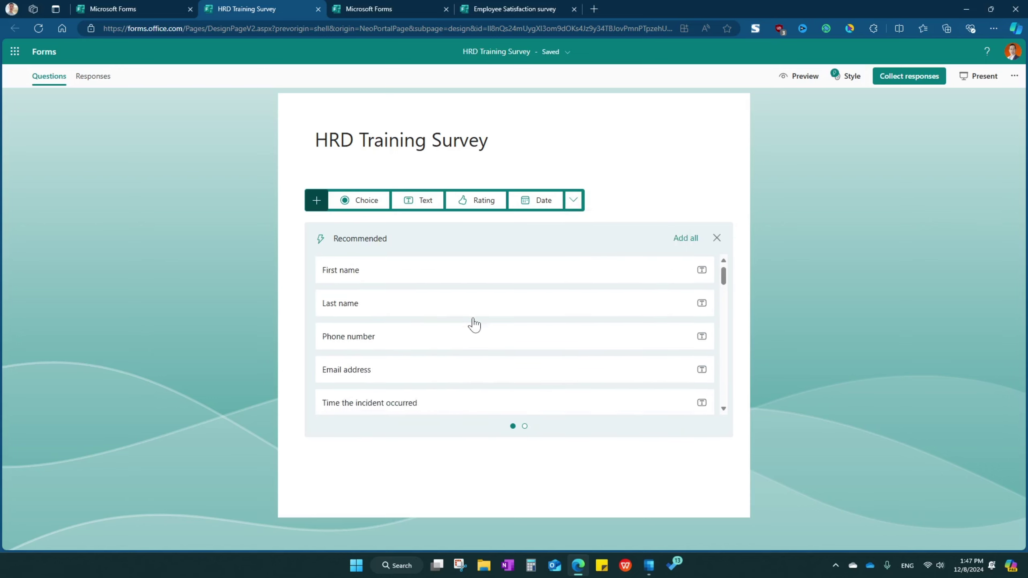
scroll(488, 352, "down", 8)
scroll(487, 352, "down", 10)
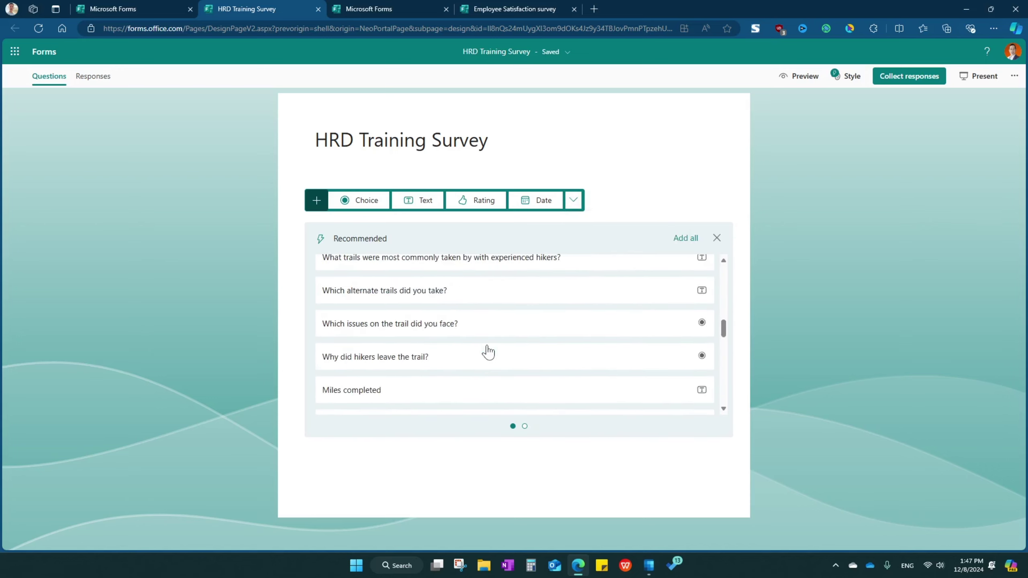
scroll(488, 349, "up", 12)
scroll(489, 349, "up", 5)
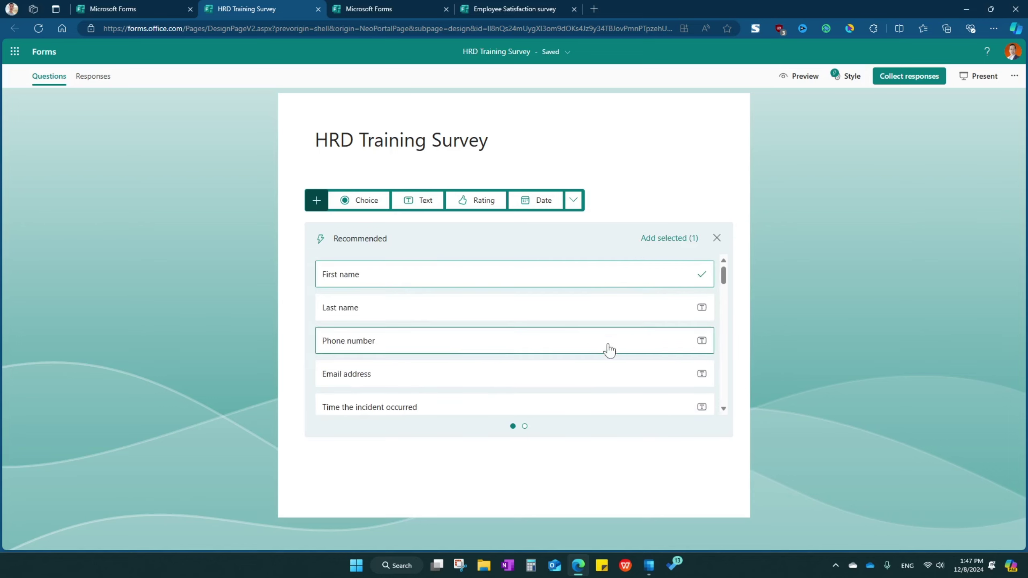
scroll(588, 363, "down", 3)
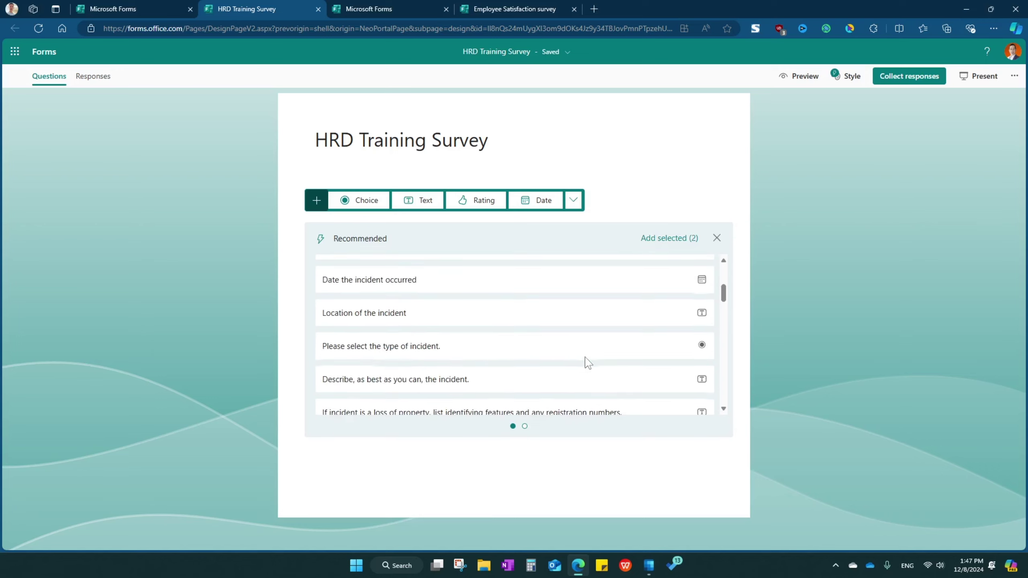
Select the recommended questions about clear contents, achieved course objectives and helpful course materials.
scroll(587, 363, "up", 2)
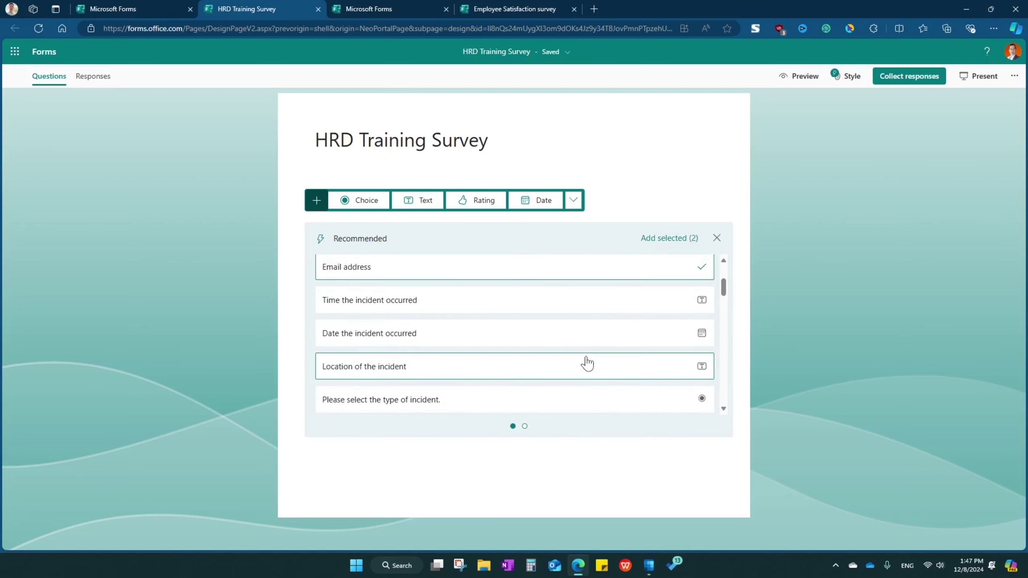
scroll(587, 364, "down", 2)
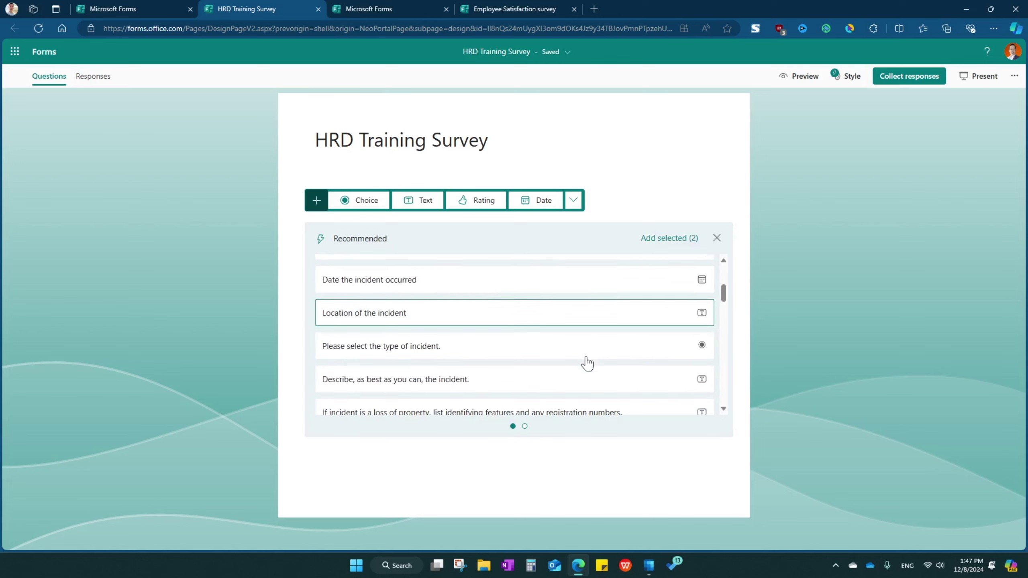
scroll(587, 363, "down", 3)
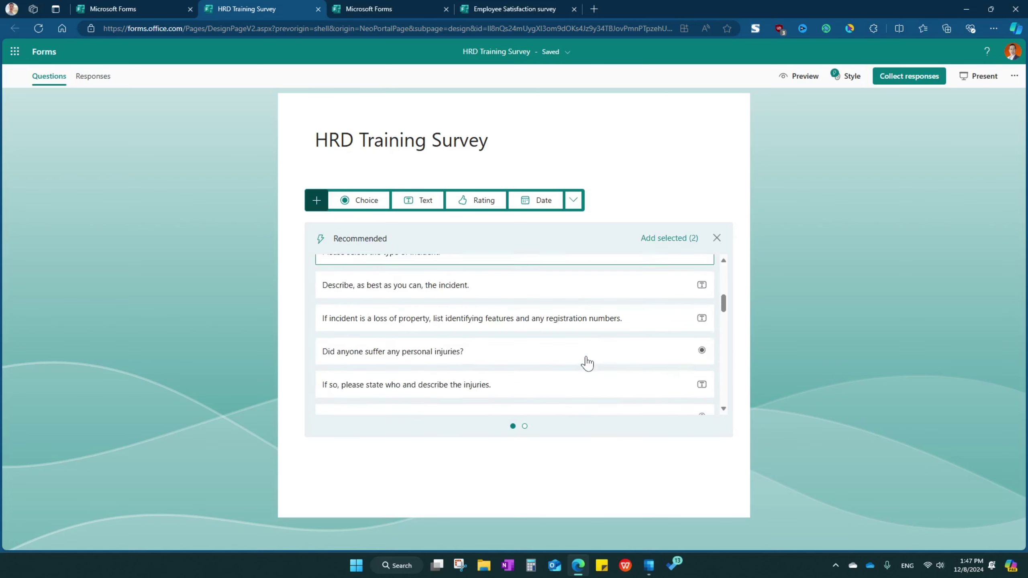
scroll(588, 362, "down", 5)
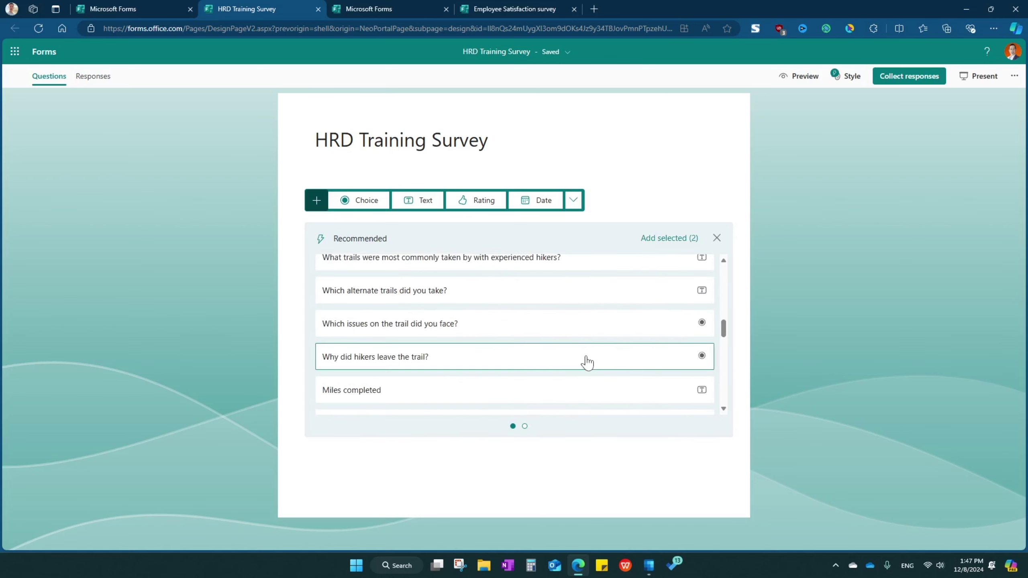
scroll(587, 362, "down", 4)
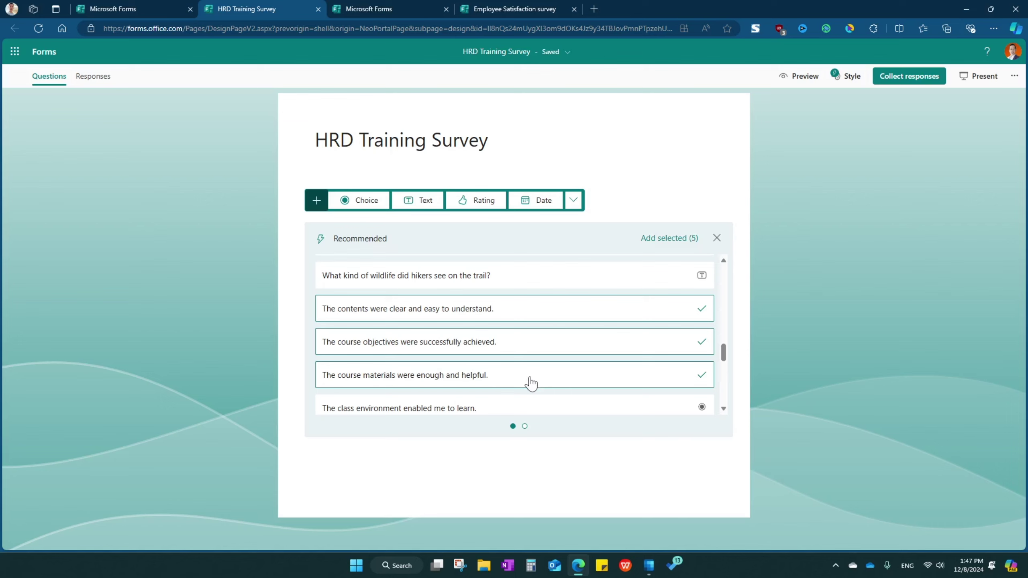
Select the recommended questions on class environment, trainer's shared knowledge, trainer engagement, new knowledge and practices, applying what was learned, and course duration.
scroll(534, 377, "down", 1)
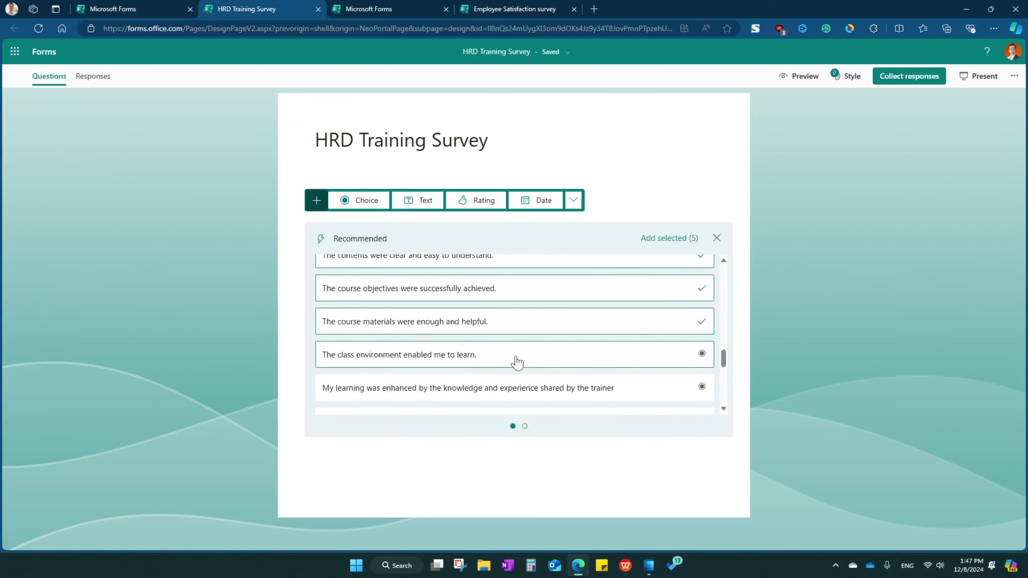
scroll(526, 358, "down", 2)
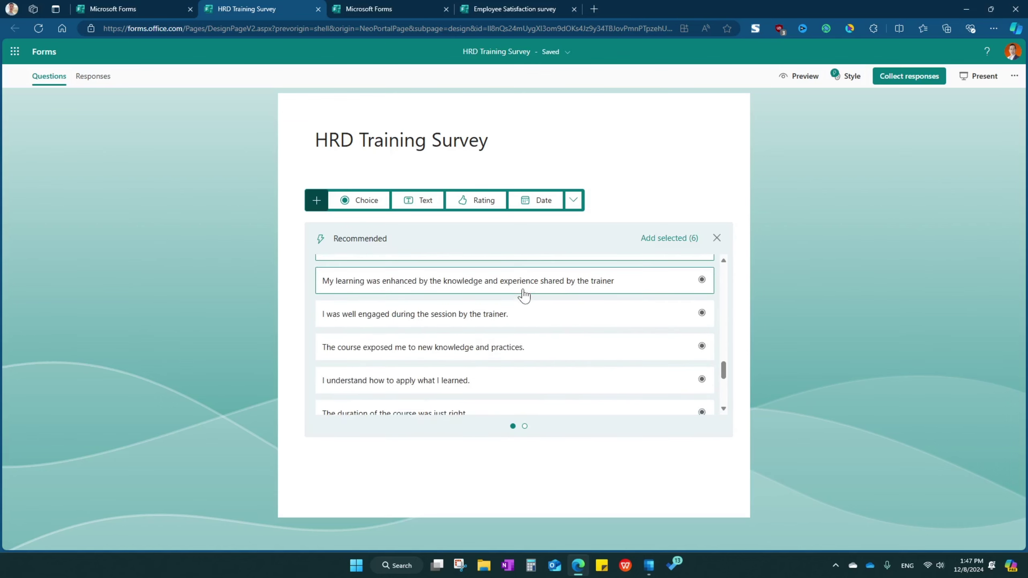
left_click(482, 320)
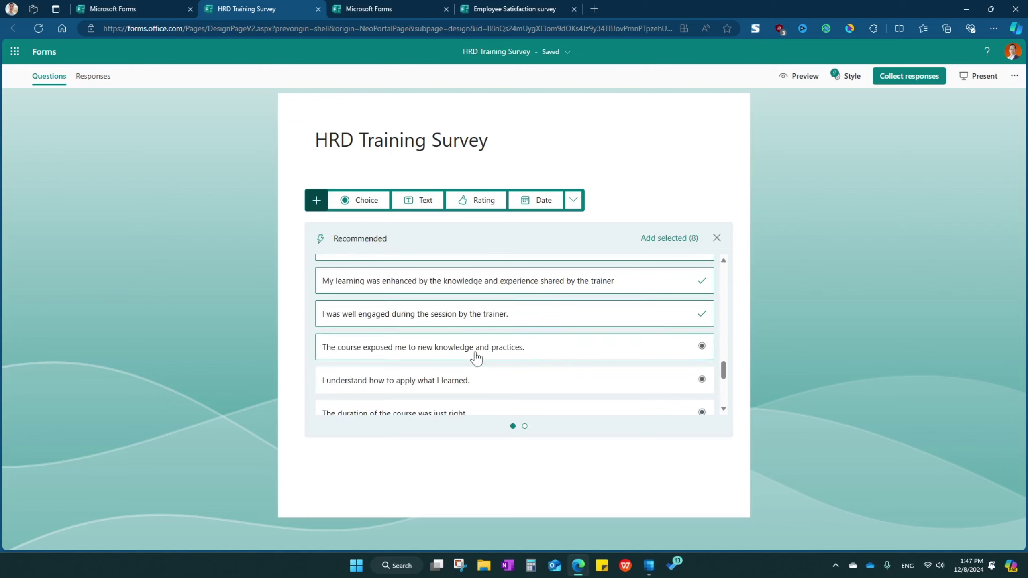
left_click(479, 352)
scroll(492, 399, "down", 1)
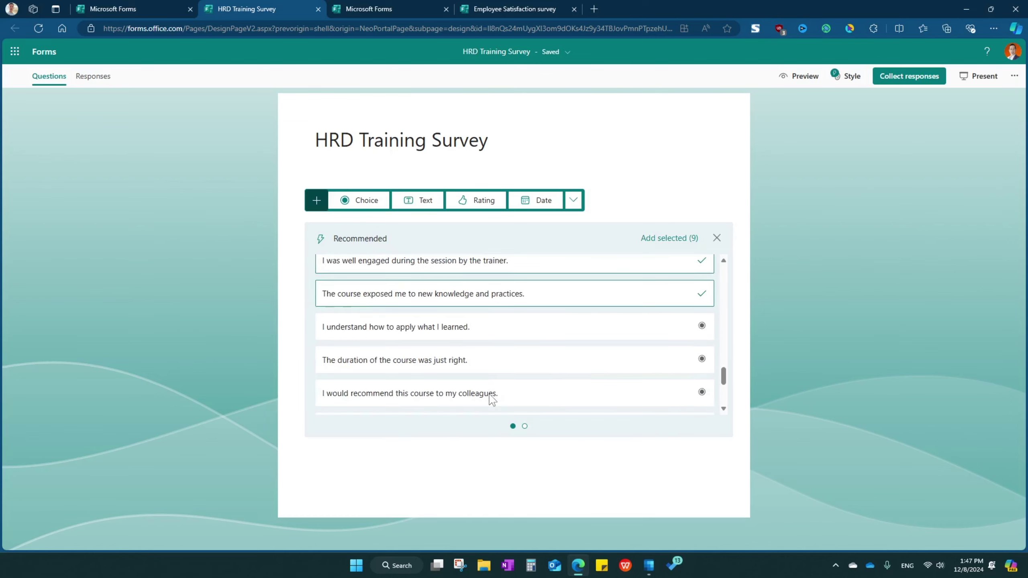
left_click(493, 335)
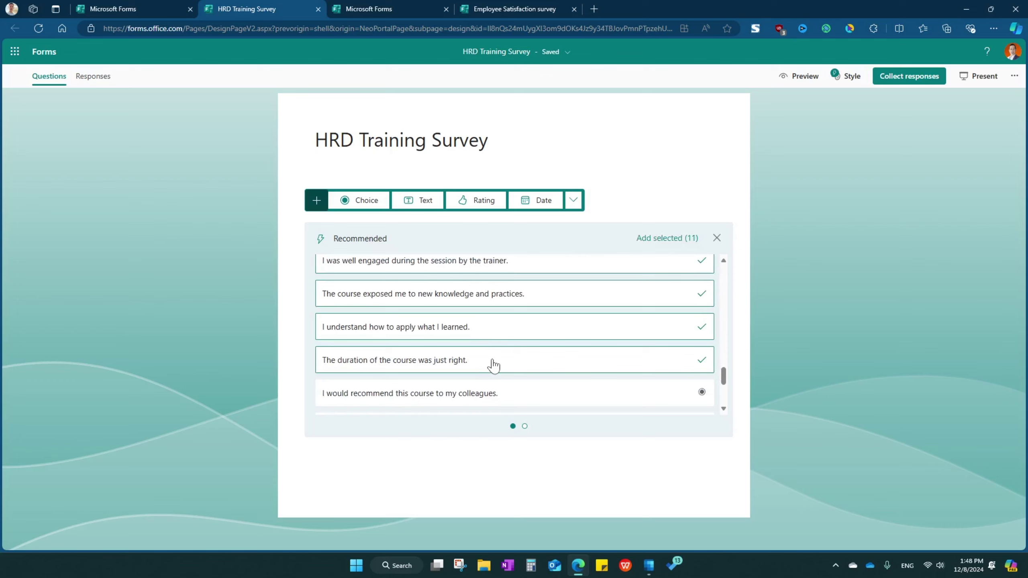
Select the recommended questions on recommending the course, what was liked most and one thing to change, and add all selected questions.
left_click(494, 393)
scroll(494, 376, "down", 1)
left_click(493, 373)
scroll(494, 364, "down", 1)
left_click(495, 359)
scroll(507, 363, "down", 1)
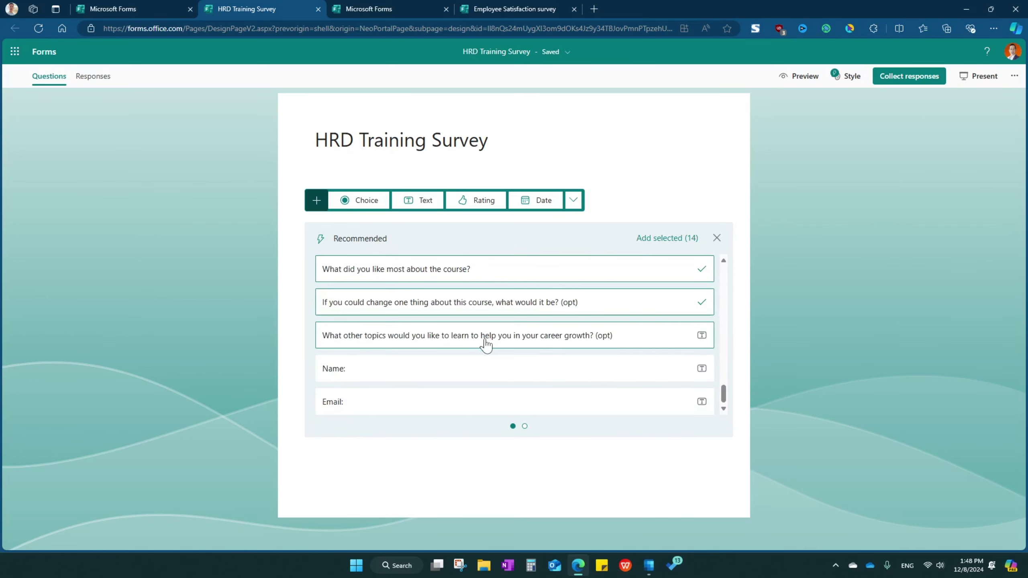
left_click(667, 238)
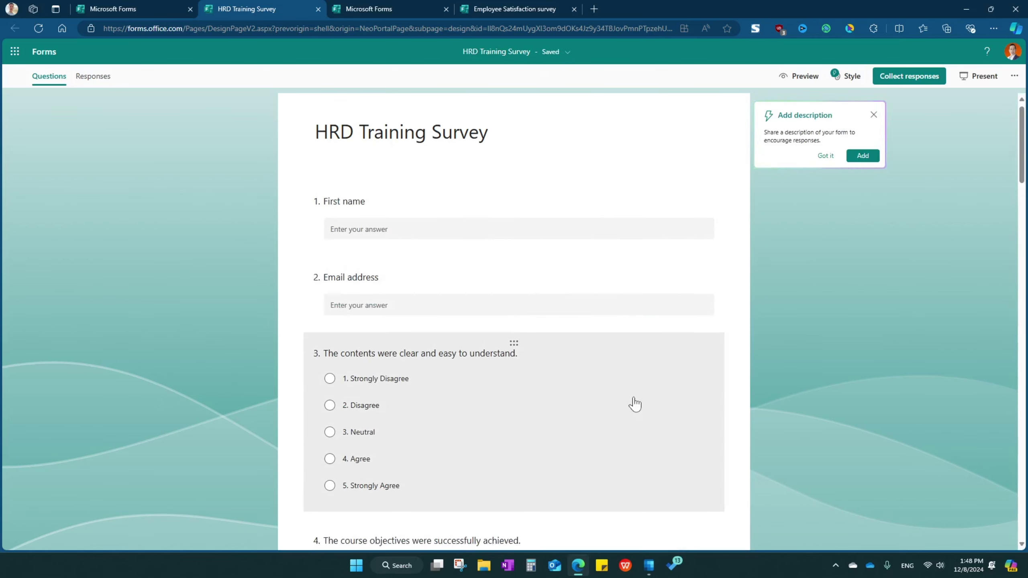
Add the suggested description to the HRD Training Survey and dismiss the remaining recommended questions.
scroll(633, 404, "down", 5)
scroll(624, 397, "up", 5)
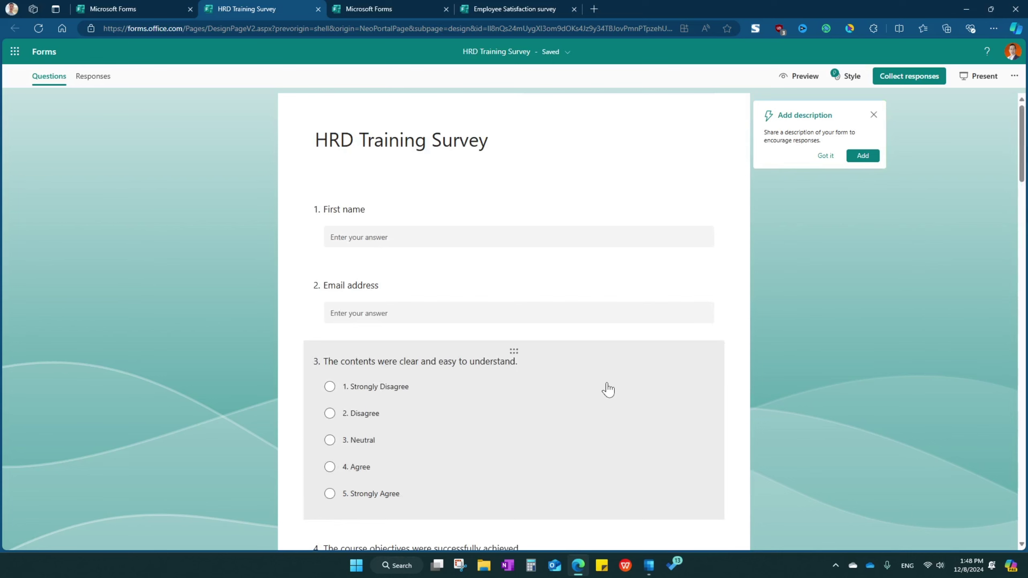
left_click(863, 156)
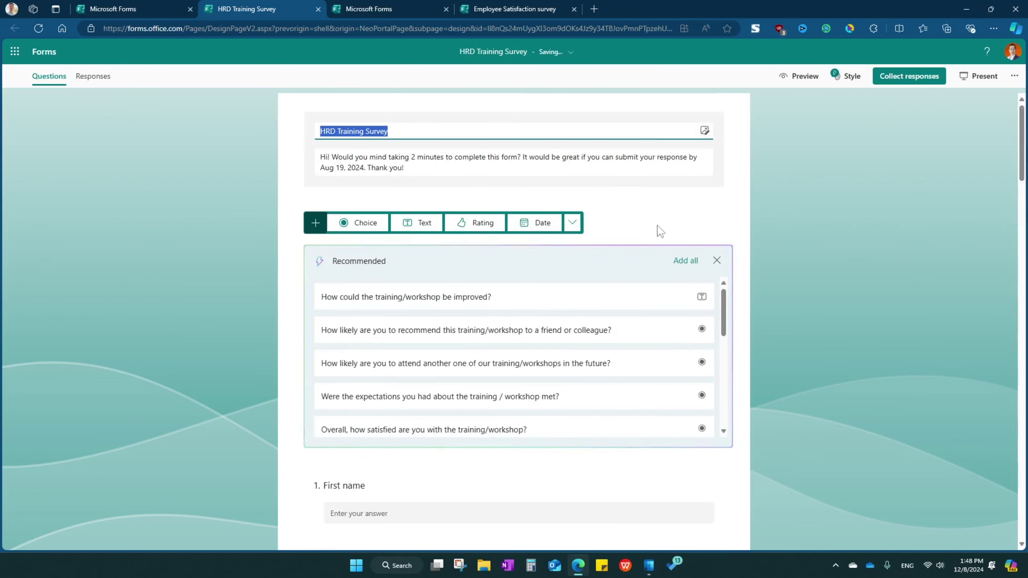
double_click(678, 218)
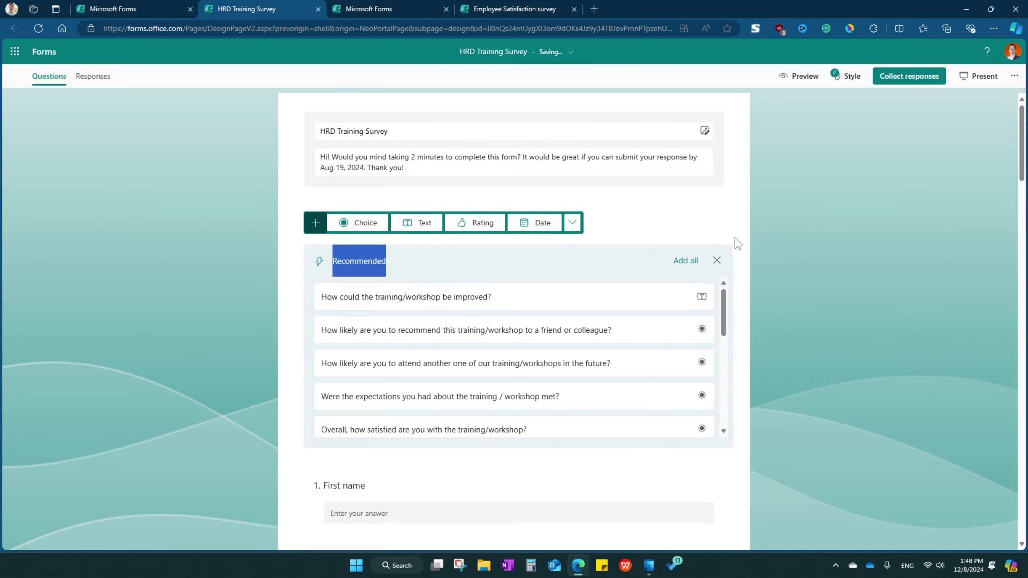
left_click(717, 260)
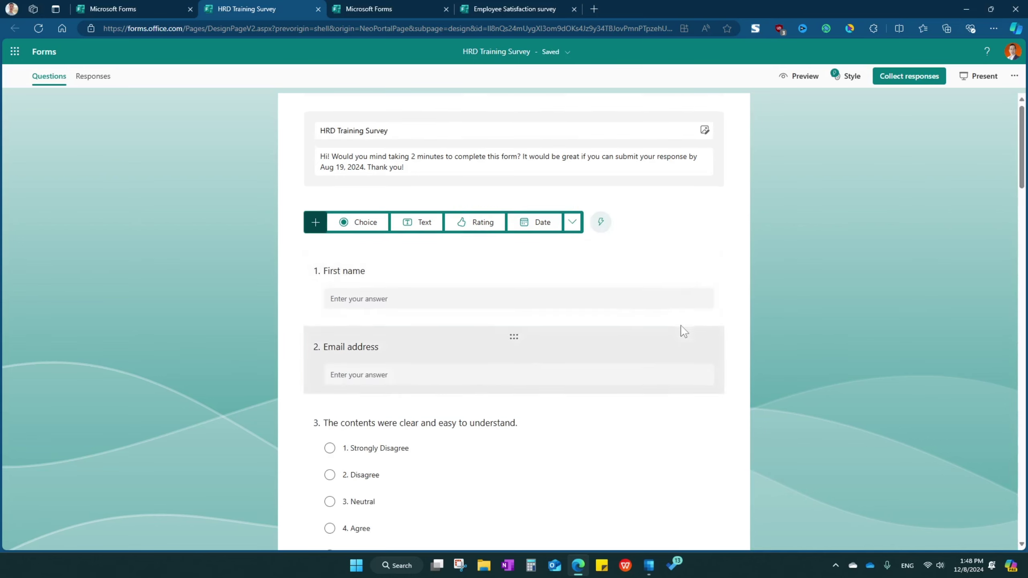
scroll(680, 330, "down", 4)
scroll(683, 332, "down", 3)
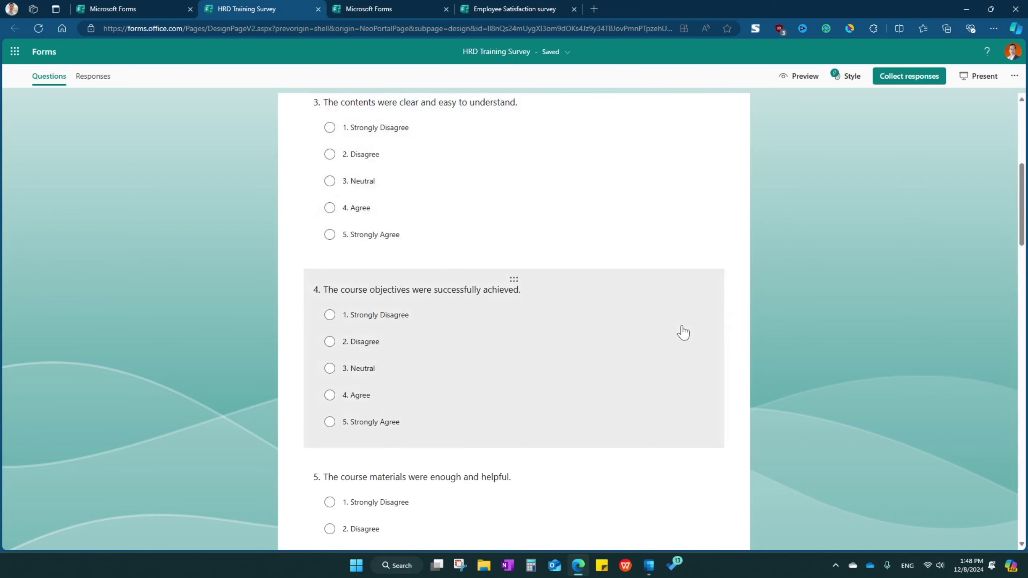
scroll(684, 332, "up", 2)
scroll(683, 332, "down", 2)
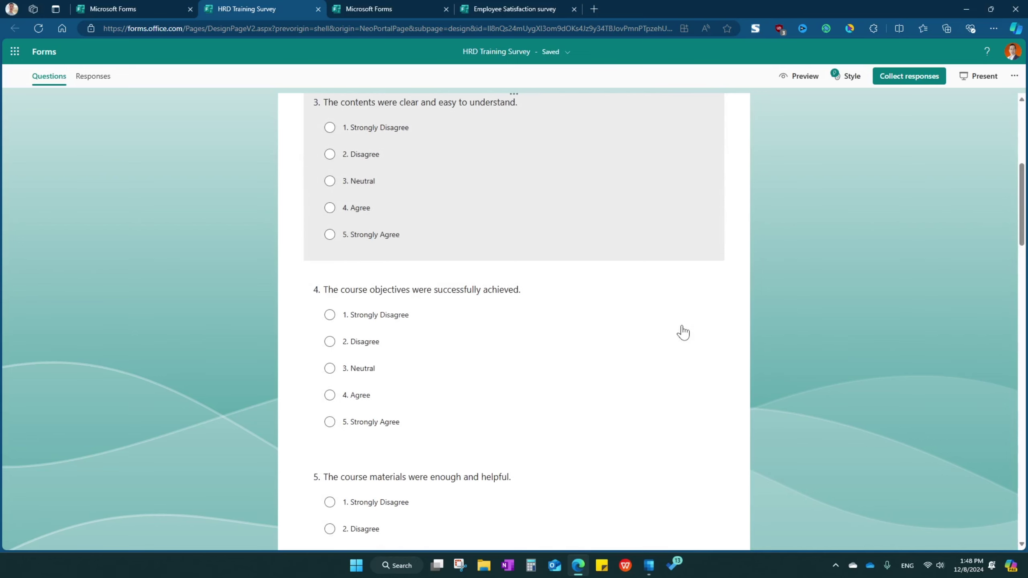
Move the question on achieved course objectives above the question on clear and easy-to-understand contents.
scroll(683, 332, "up", 2)
scroll(684, 336, "up", 1)
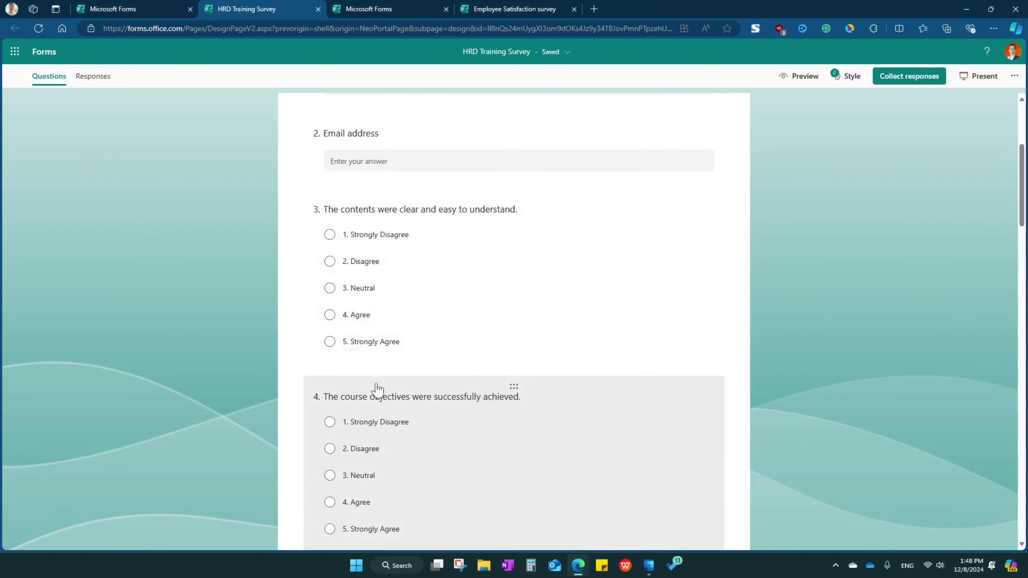
left_click_drag(516, 390, 519, 350)
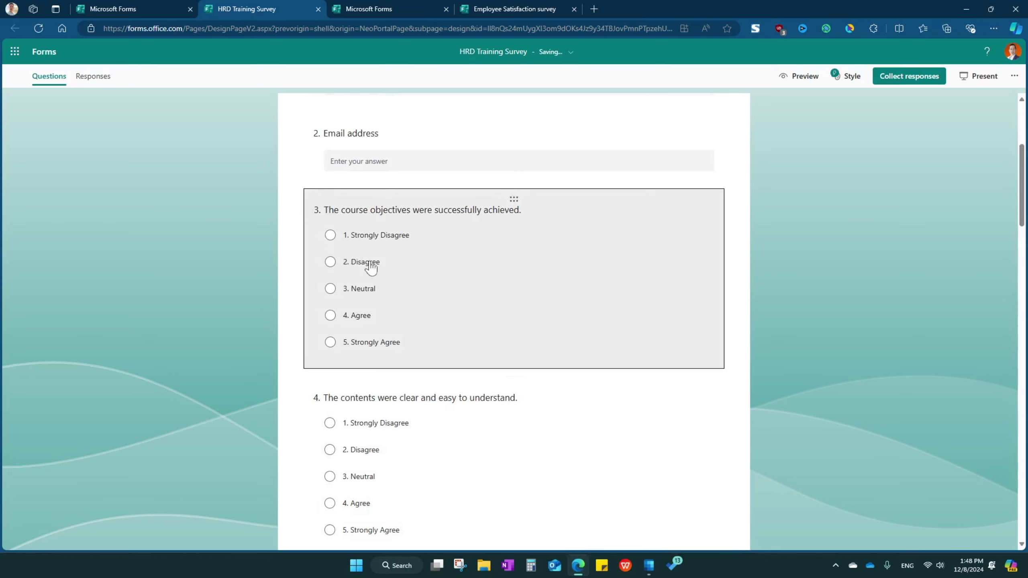
Add a new section titled "Your Info" after the last question of the survey, without a subtitle.
scroll(457, 306, "down", 20)
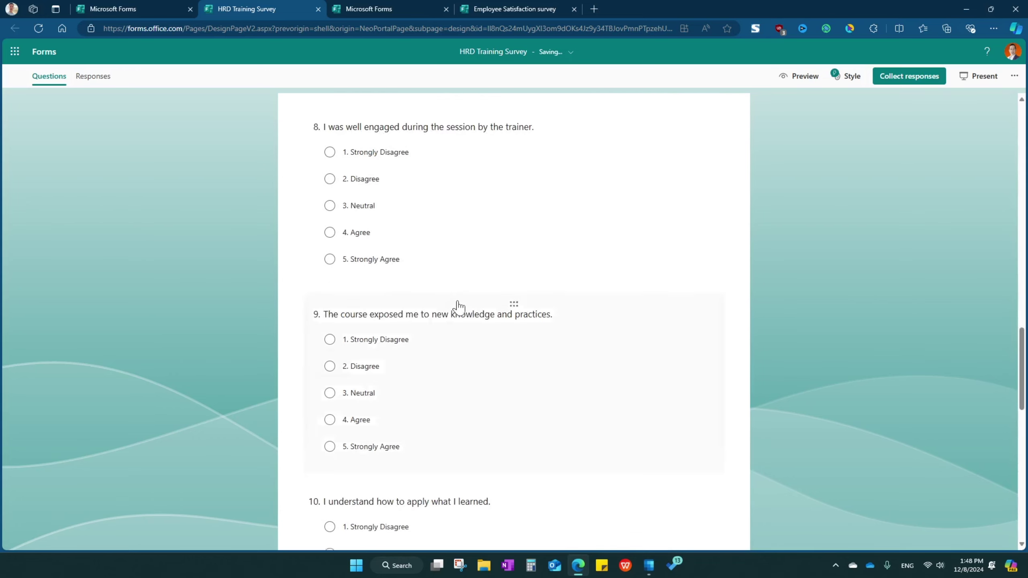
scroll(458, 306, "down", 12)
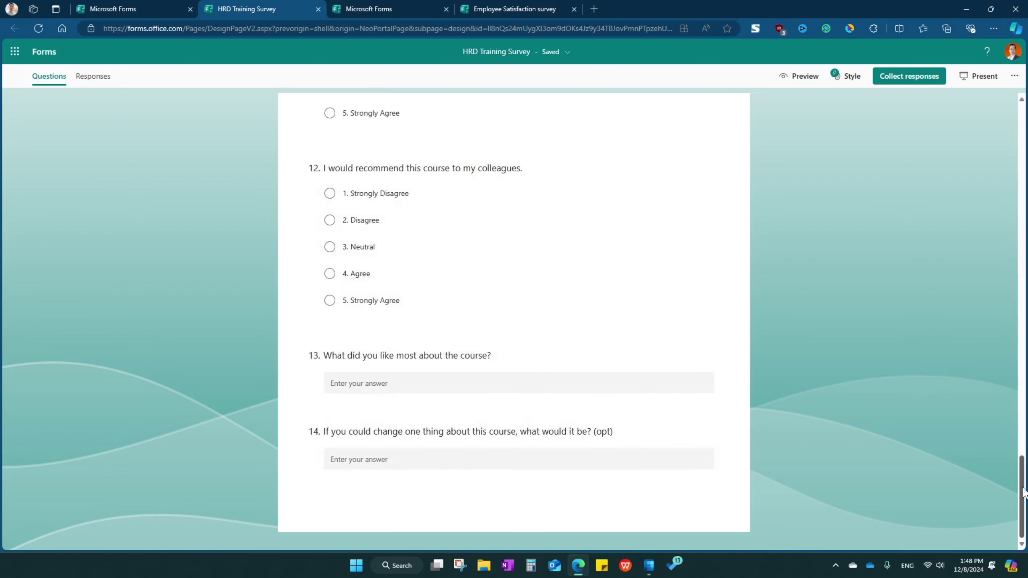
left_click_drag(1023, 492, 1010, 151)
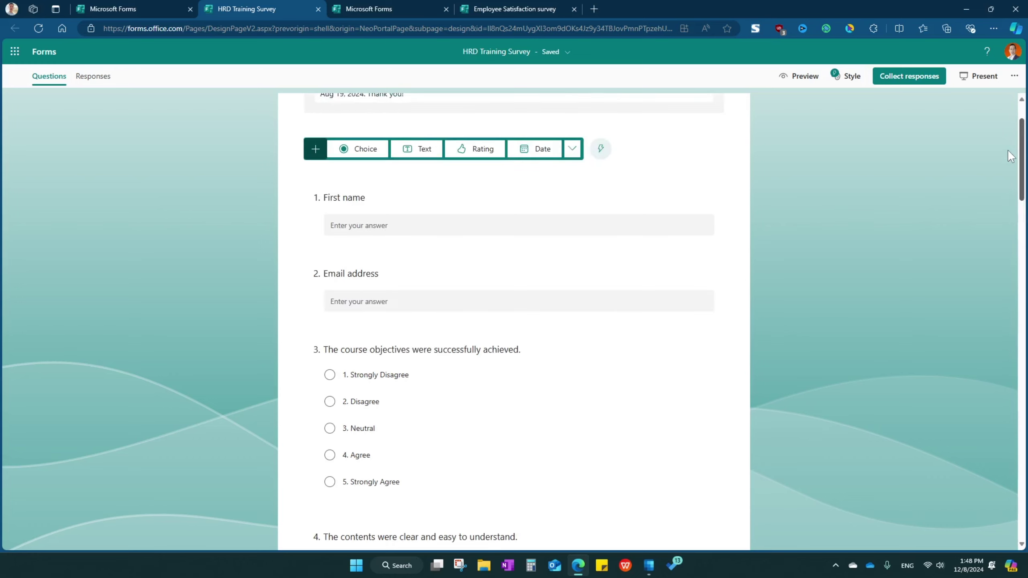
left_click(520, 400)
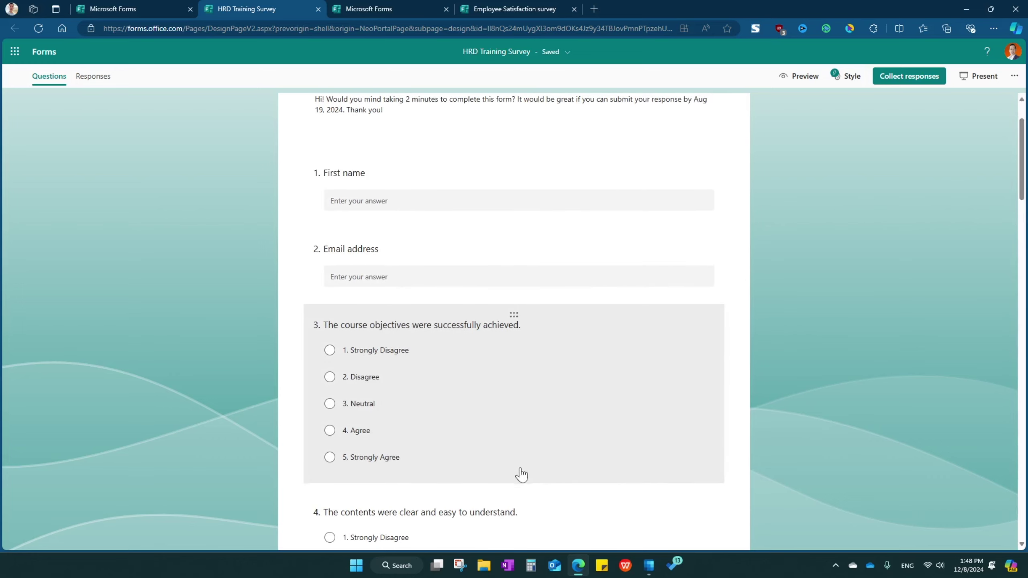
scroll(530, 481, "down", 20)
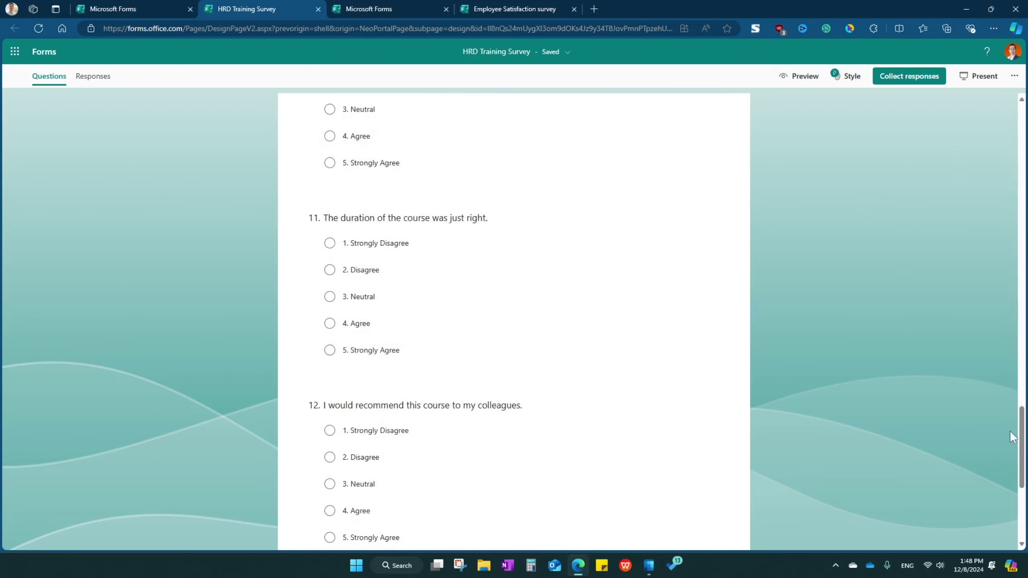
left_click_drag(1023, 434, 1021, 503)
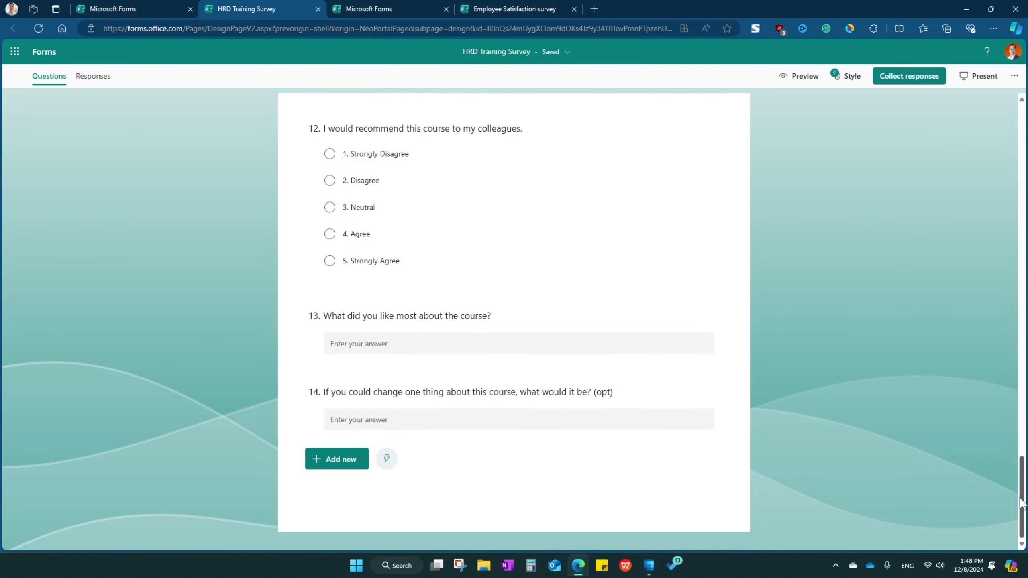
left_click(329, 461)
left_click(573, 459)
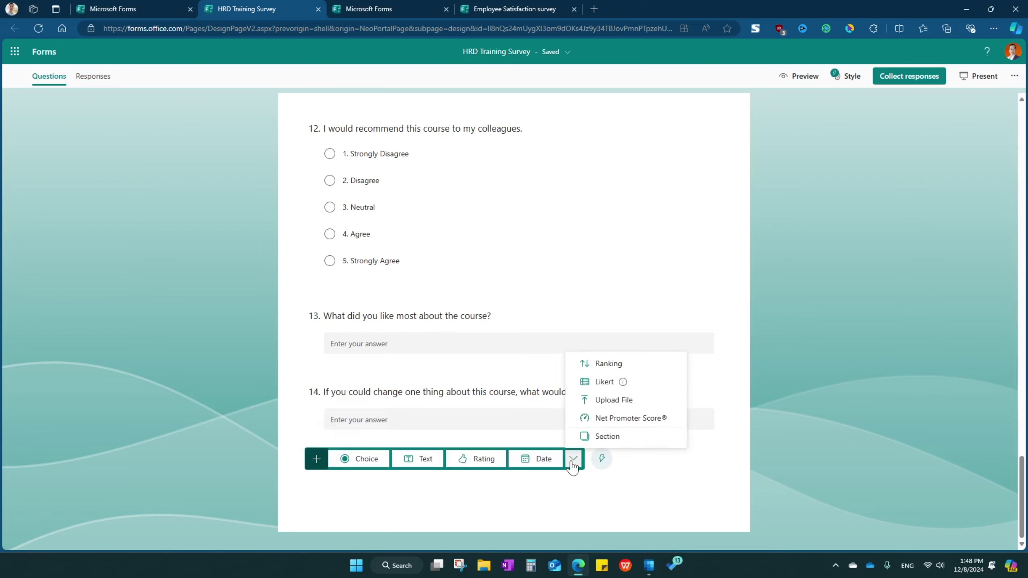
left_click(607, 436)
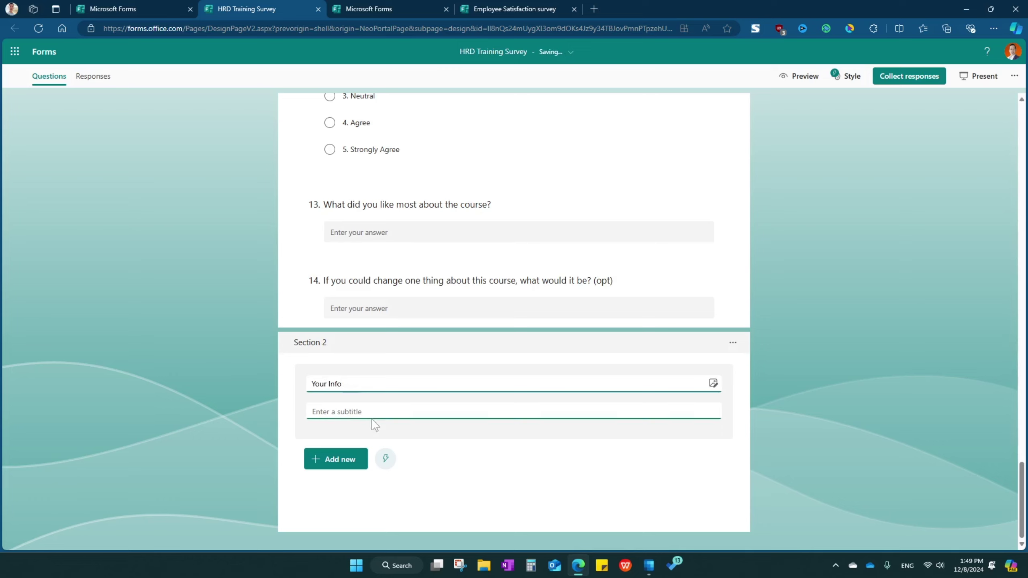
left_click(455, 467)
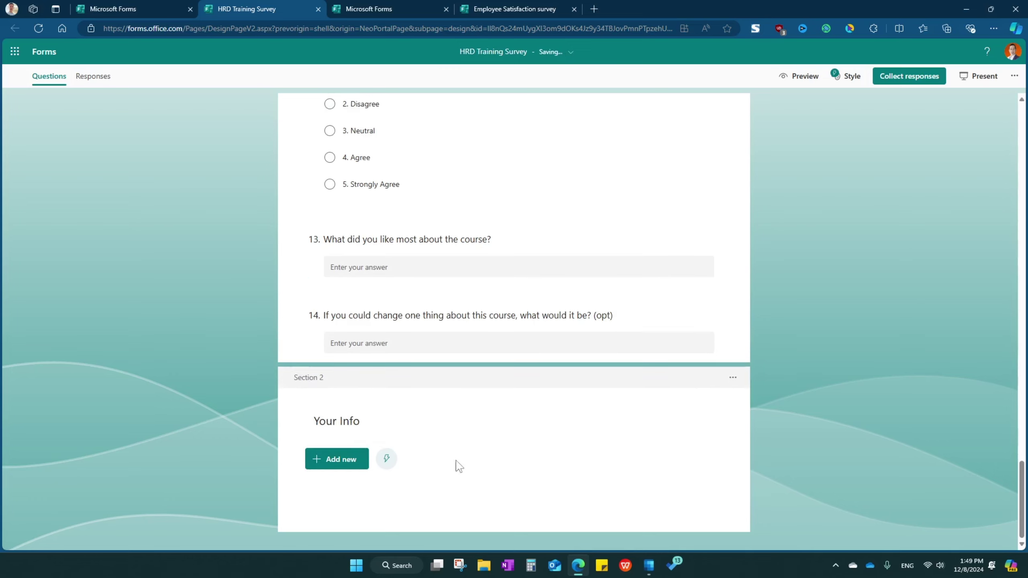
Move the First name question further down the survey and the Email address question into the Your Info section.
scroll(477, 457, "up", 20)
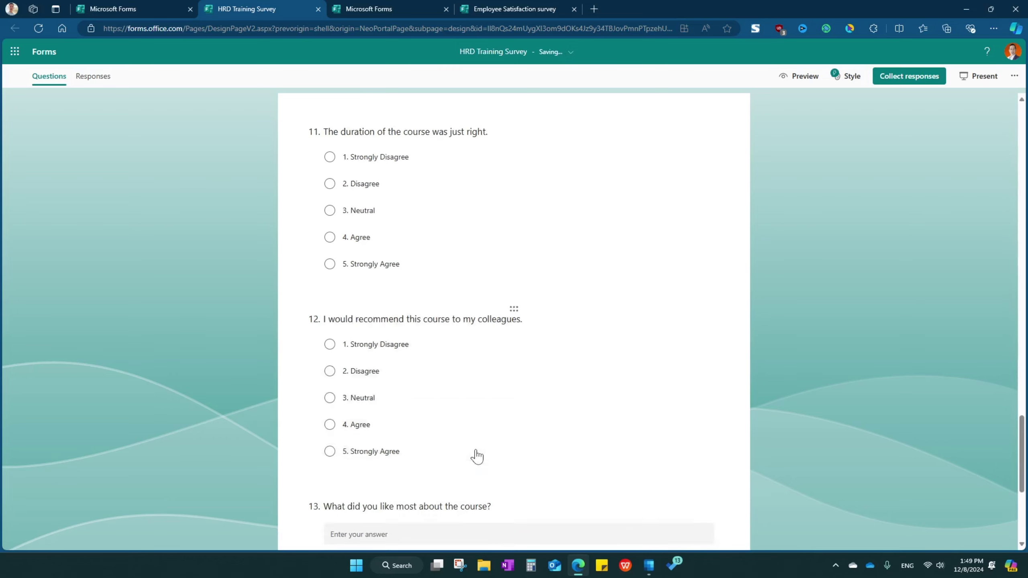
scroll(491, 347, "up", 10)
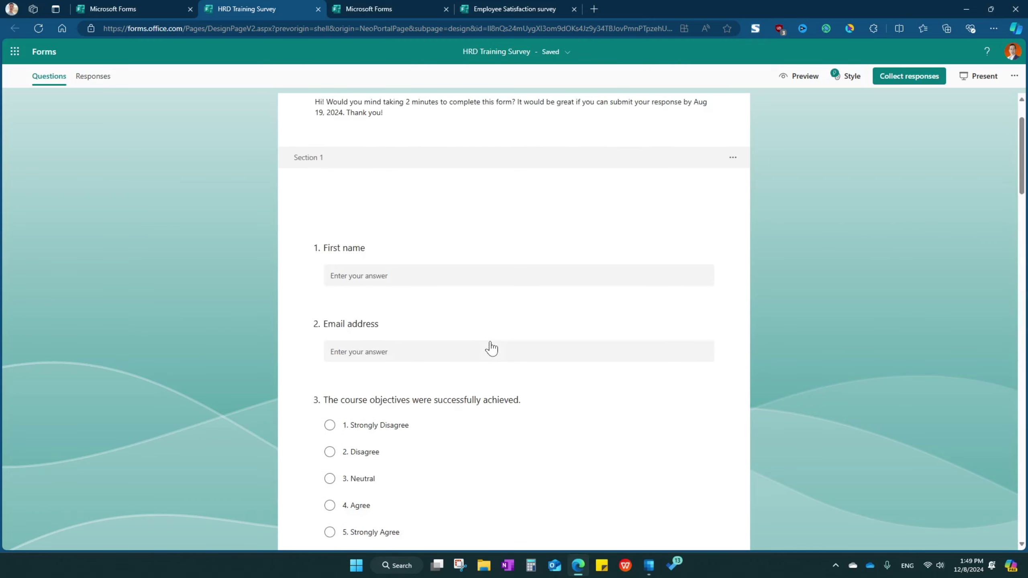
left_click_drag(515, 293, 523, 510)
scroll(530, 469, "up", 3)
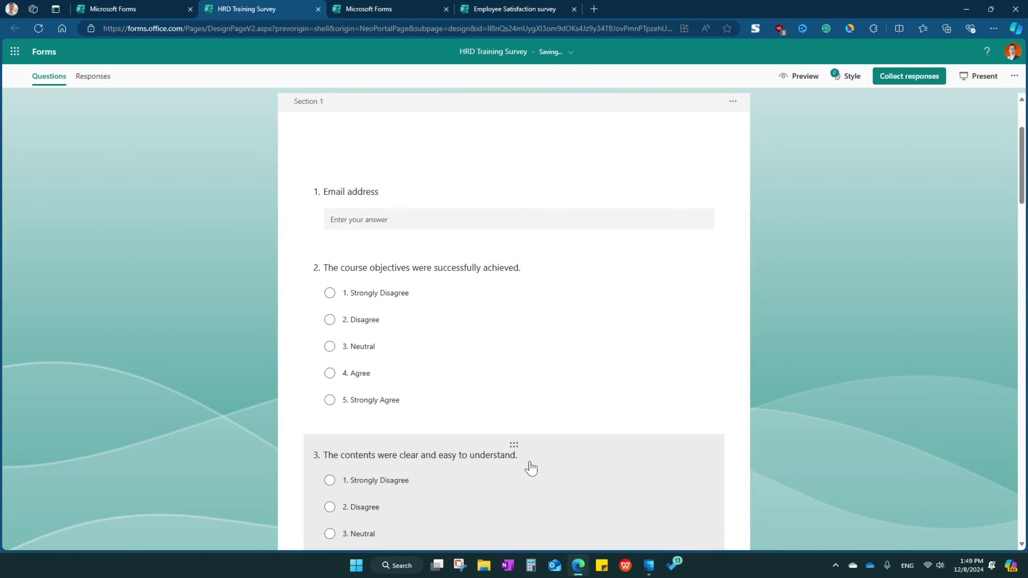
left_click_drag(517, 189, 489, 480)
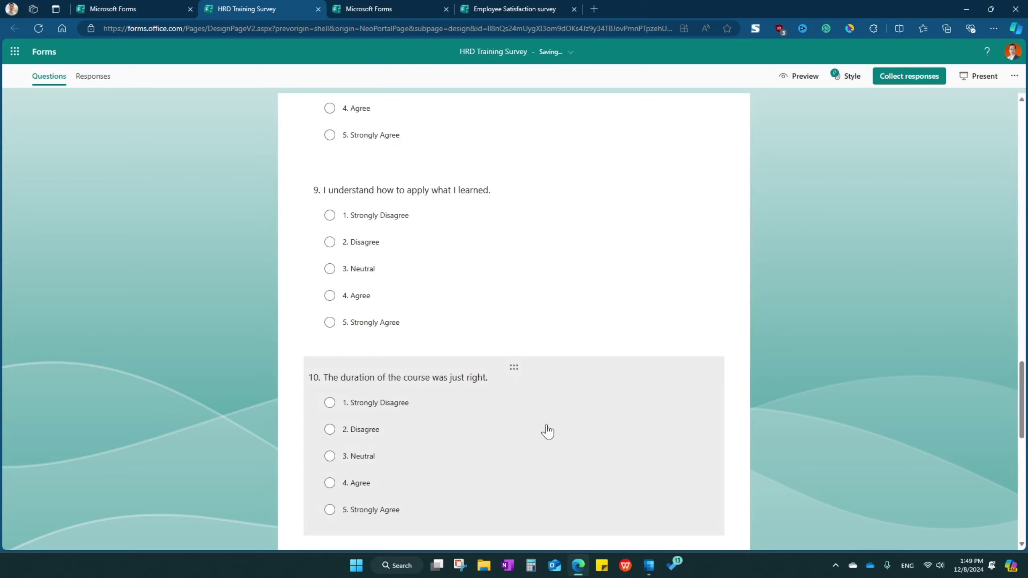
scroll(547, 431, "down", 10)
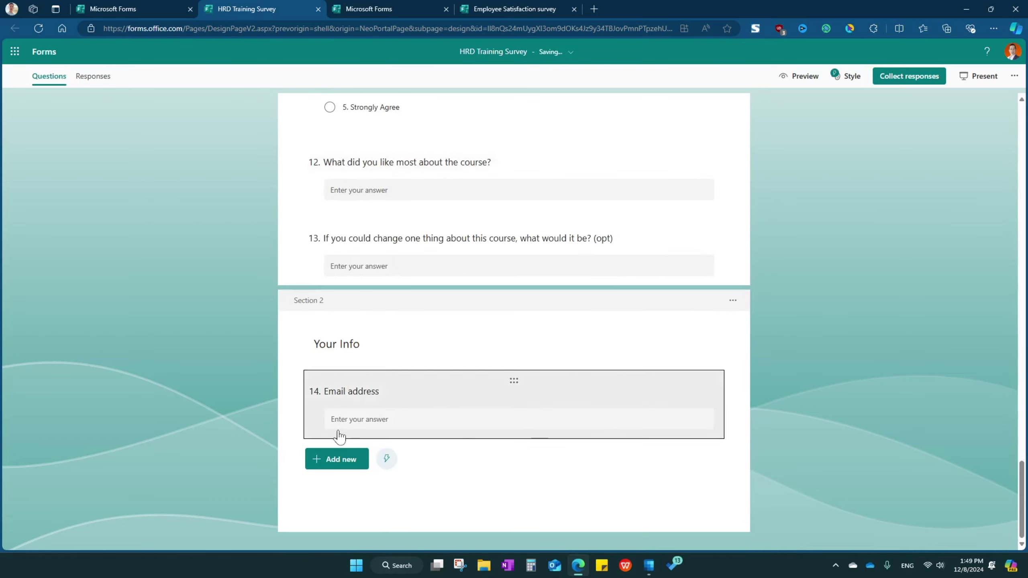
Move the First name question into the Your Info section, placing it above the Email address question.
left_click_drag(1021, 501, 1015, 291)
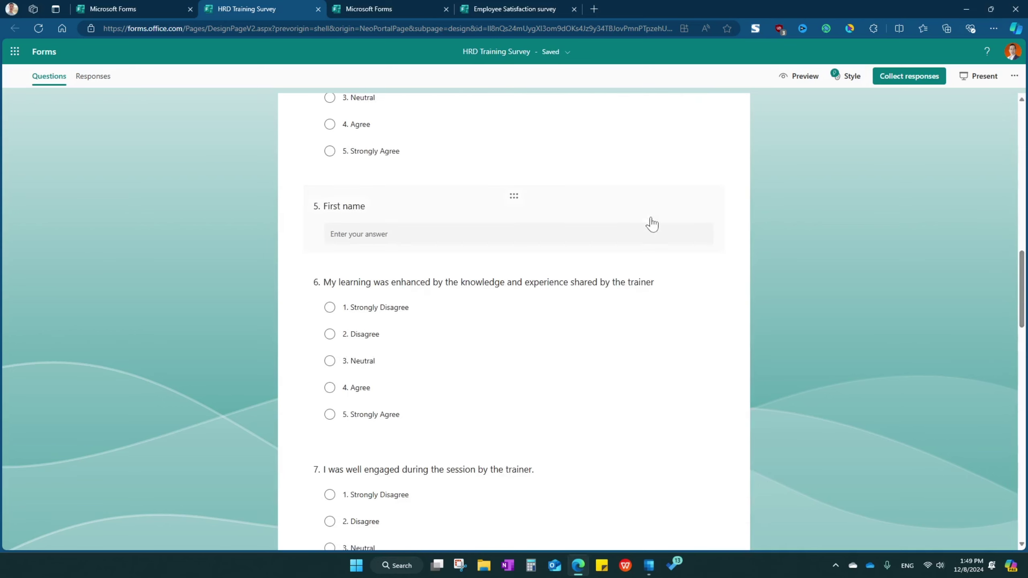
left_click_drag(514, 198, 500, 517)
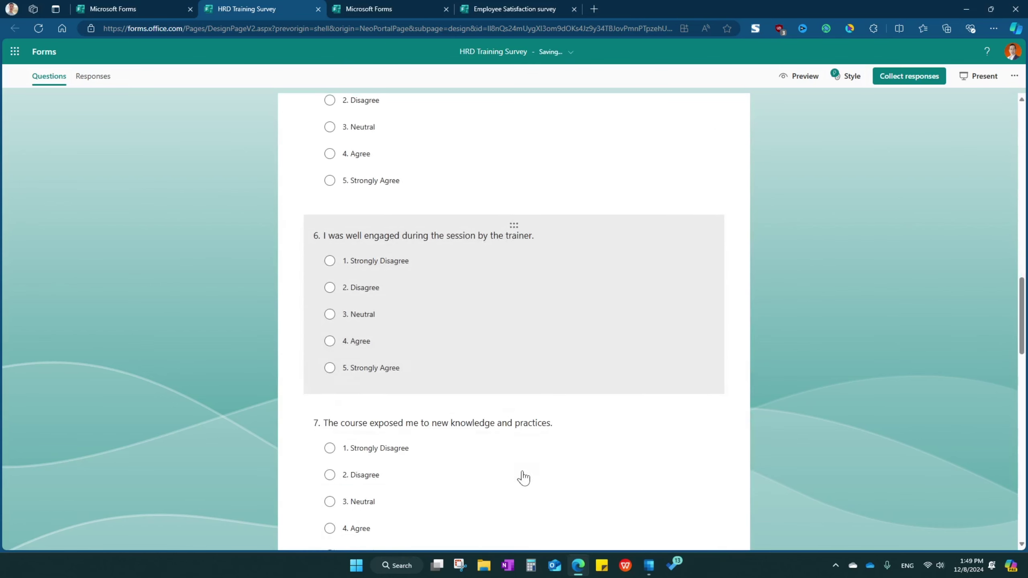
scroll(523, 478, "down", 15)
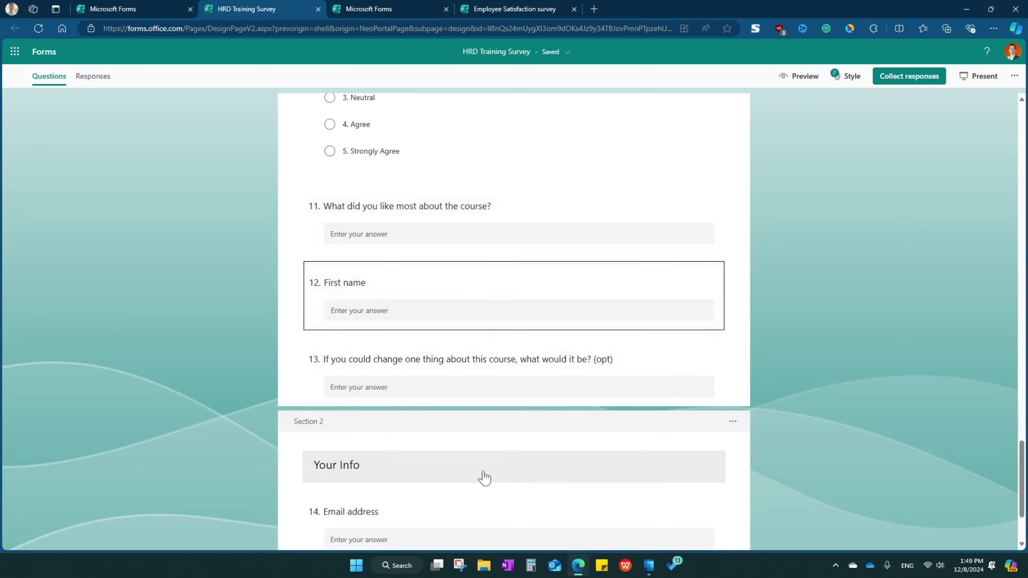
left_click_drag(514, 286, 506, 383)
scroll(608, 444, "down", 3)
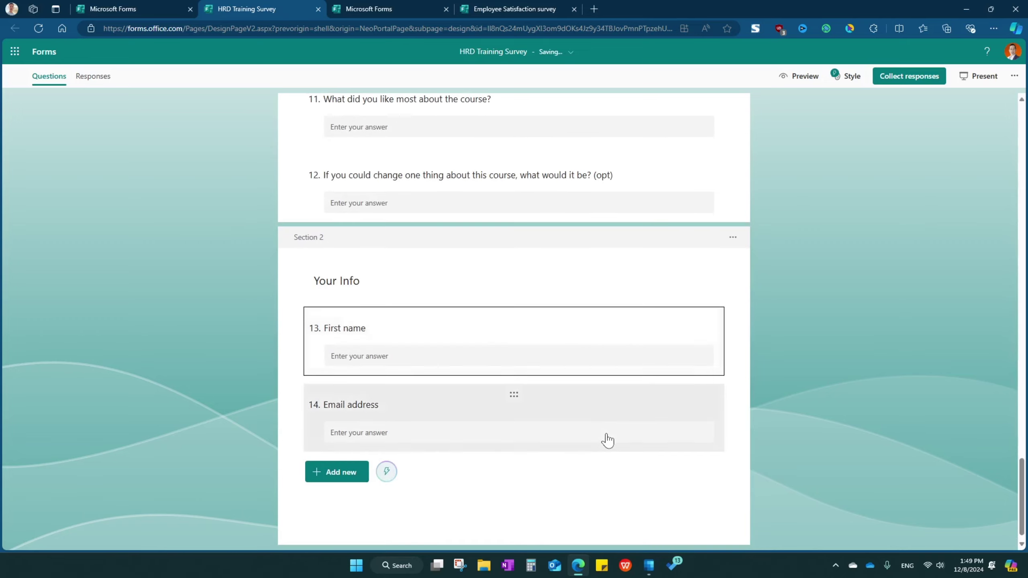
Inspect the title and subtitle fields of Section 1 at the start of the survey.
scroll(605, 421, "up", 15)
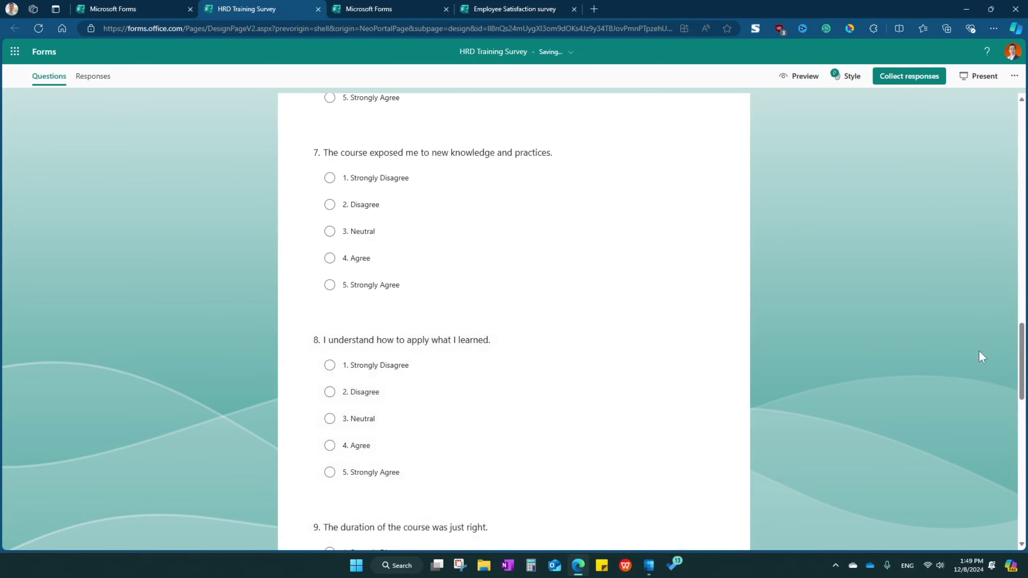
left_click_drag(1023, 364, 1023, 142)
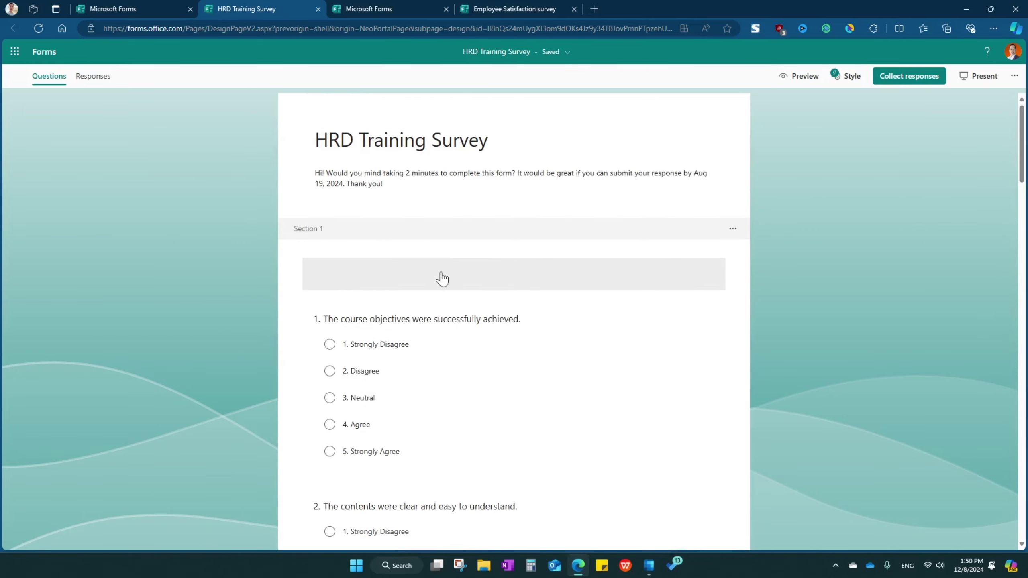
left_click(600, 281)
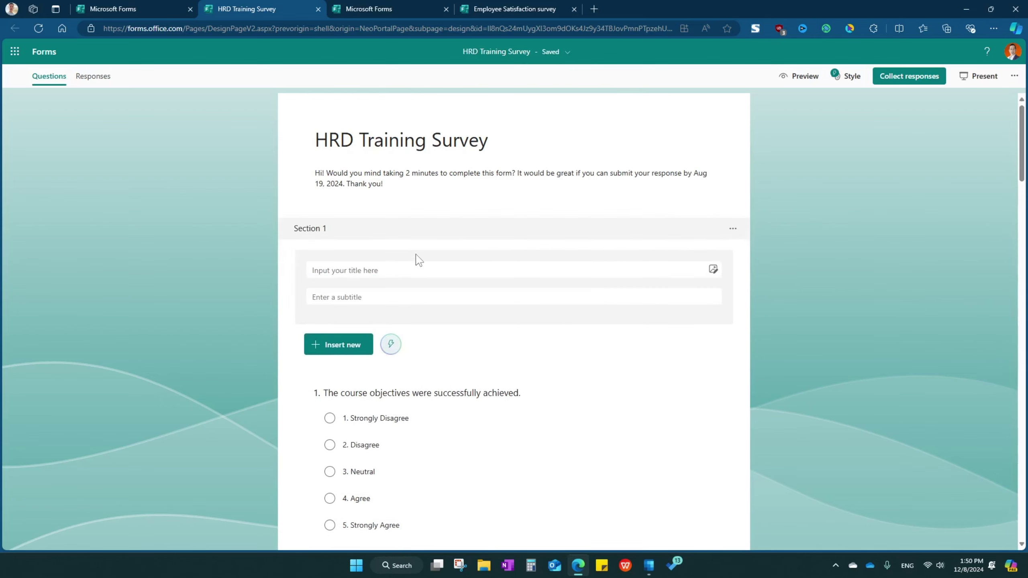
left_click(749, 283)
scroll(569, 363, "down", 1)
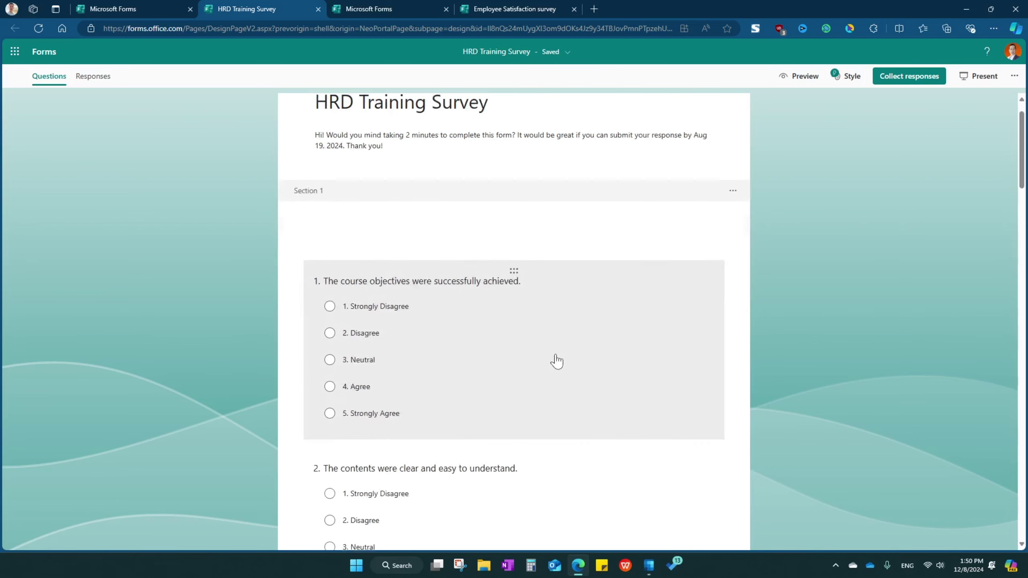
scroll(557, 360, "down", 3)
Preview the survey in the computer and mobile layouts, then return to editing.
left_click(800, 76)
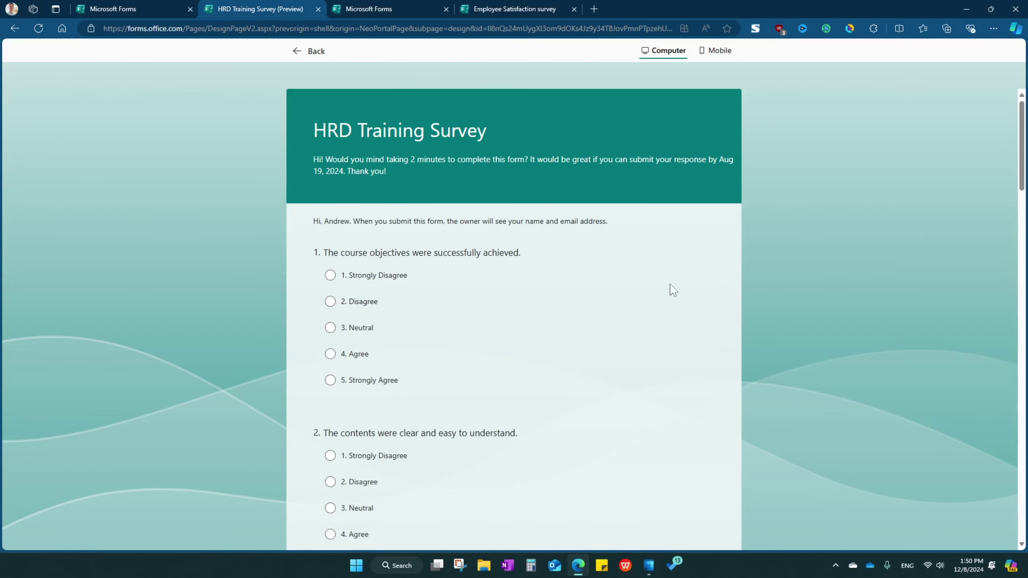
scroll(663, 279, "down", 20)
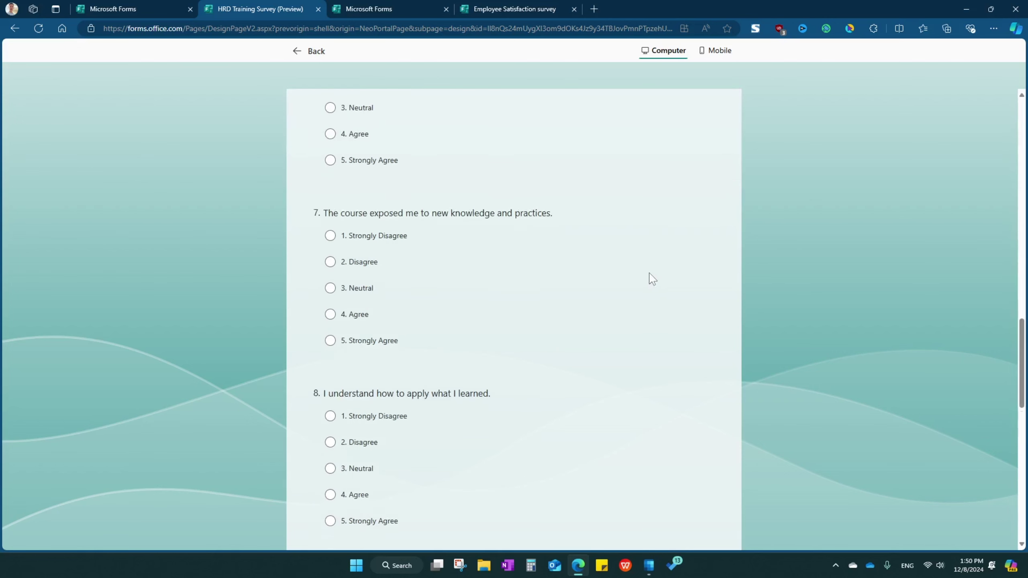
scroll(651, 278, "down", 2)
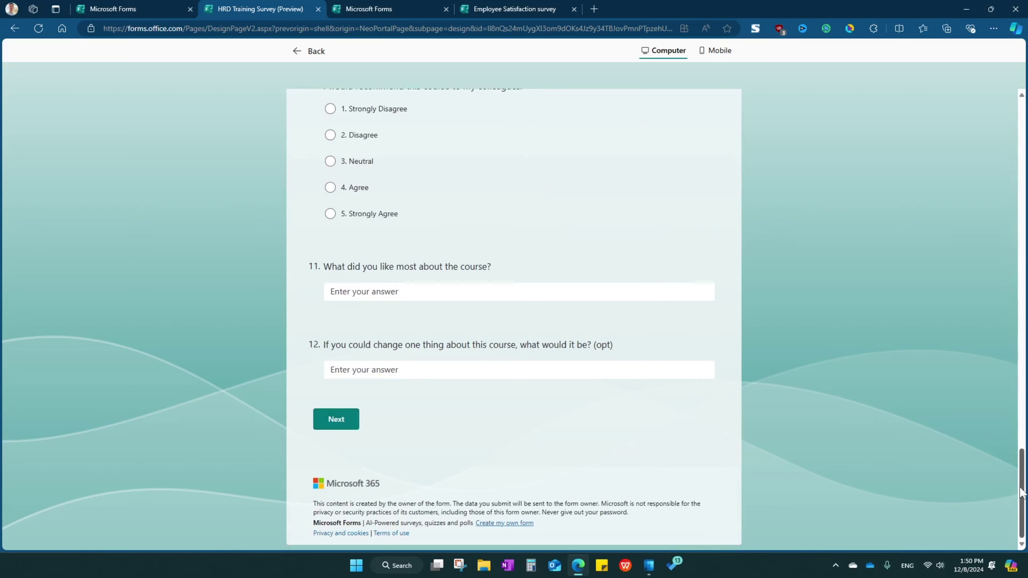
left_click_drag(1021, 492, 1015, 142)
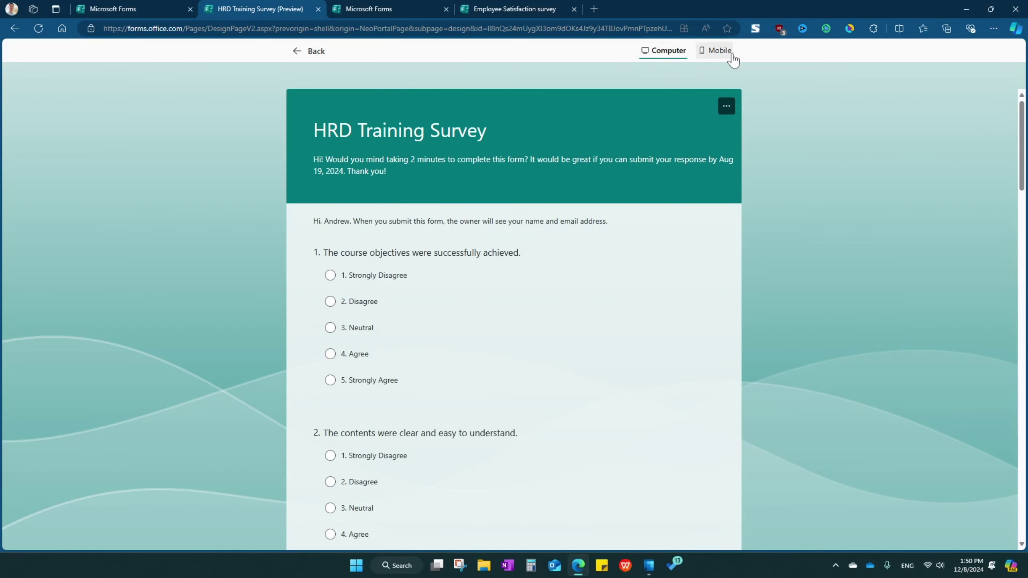
left_click(718, 51)
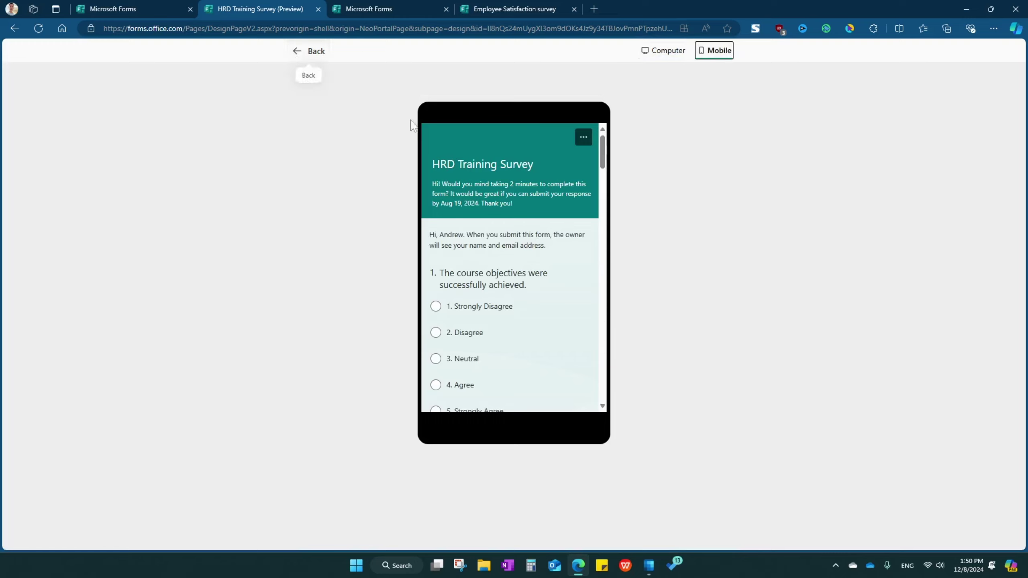
scroll(485, 227, "down", 15)
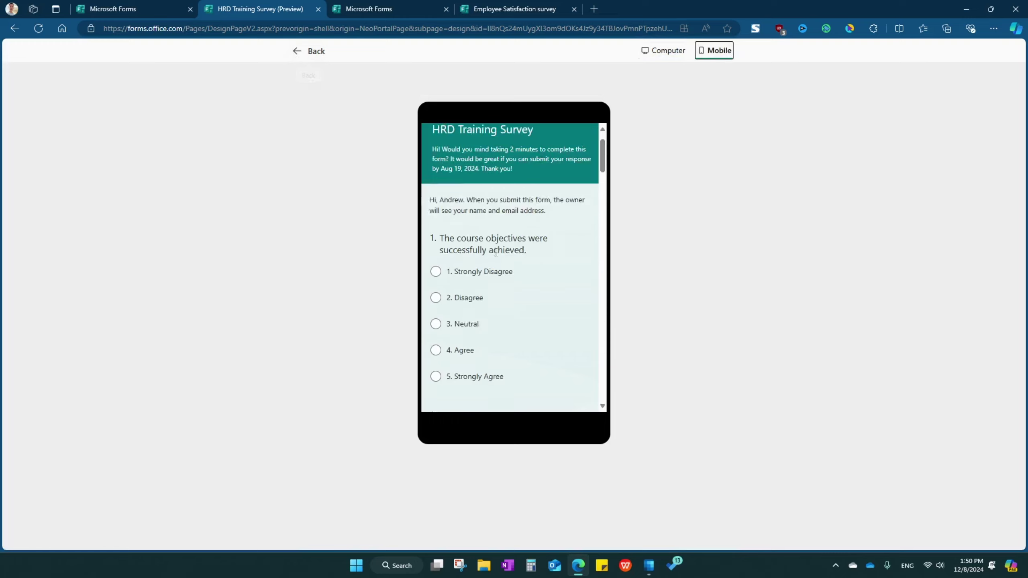
left_click(311, 51)
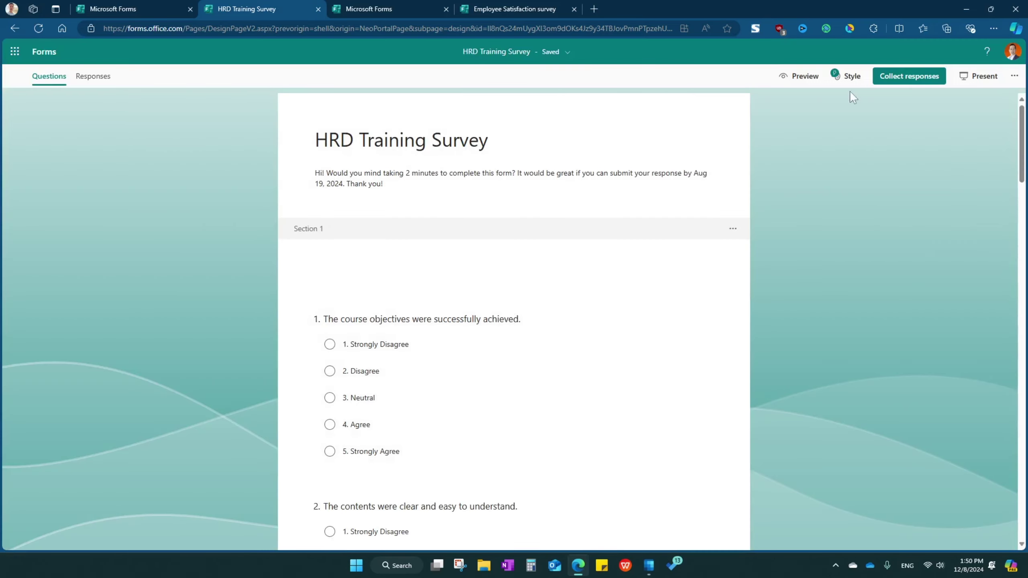
Apply the suggested animated style with the blue concert-crowd background to the survey and browse the other suggested styles.
left_click(852, 83)
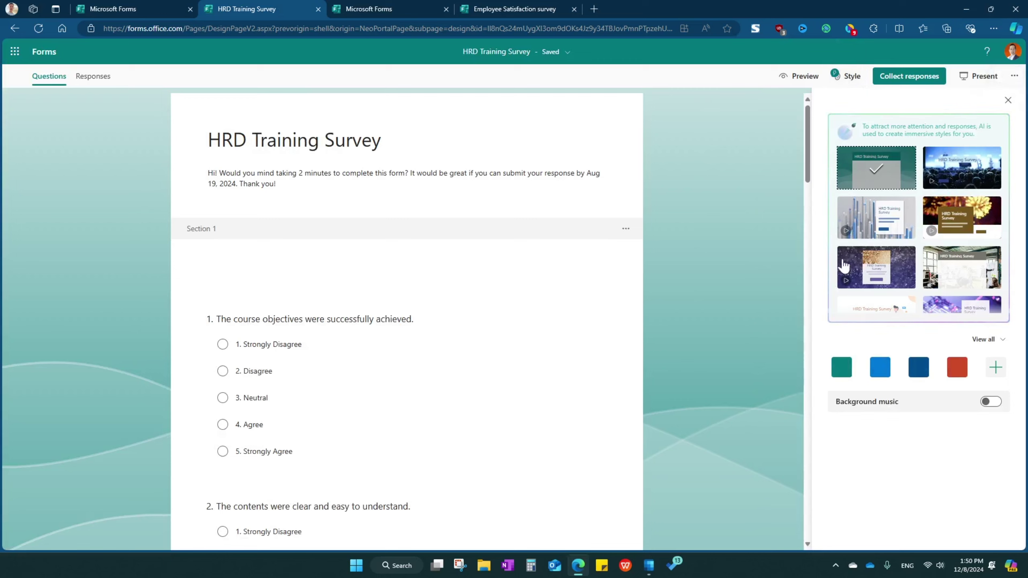
left_click(963, 170)
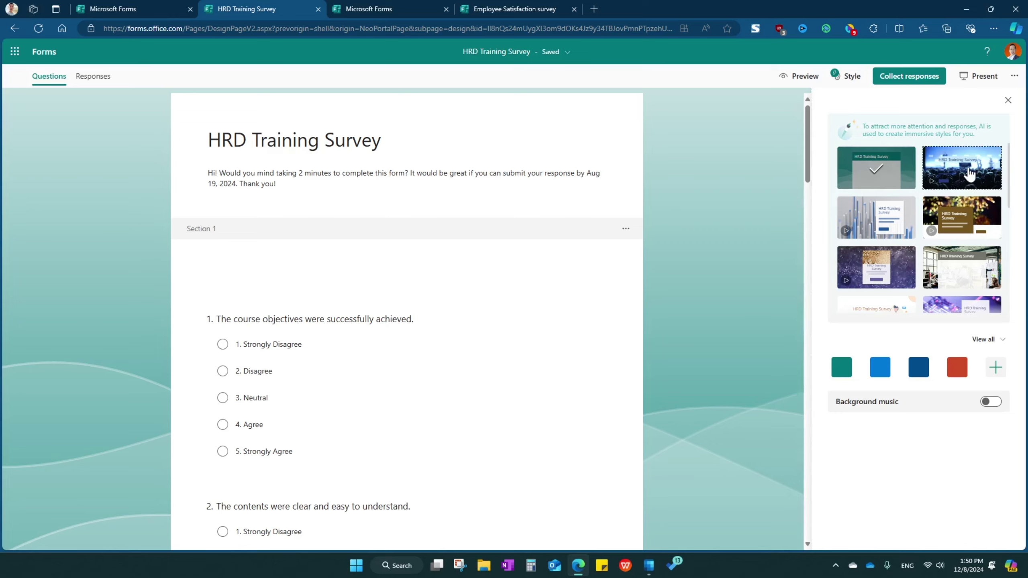
scroll(490, 300, "down", 8)
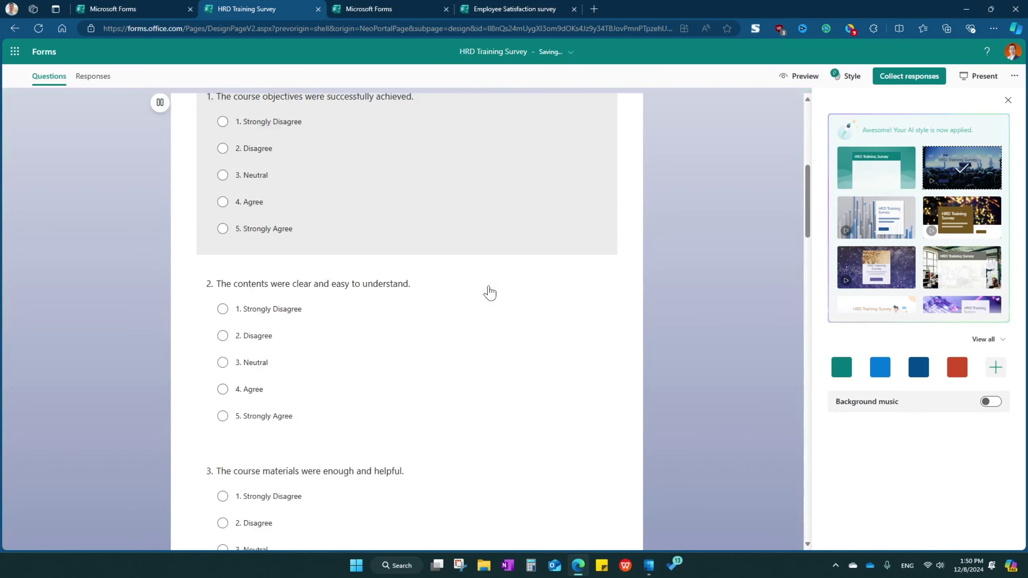
scroll(884, 282, "down", 5)
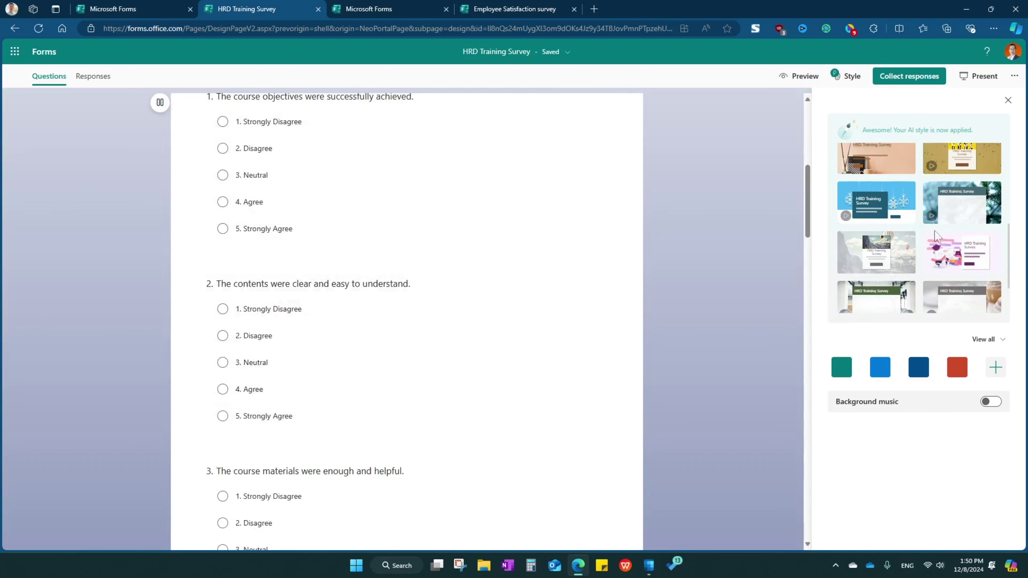
Preview the styled survey in the mobile layout, start it to examine the question pages, and return to editing.
scroll(918, 277, "up", 2)
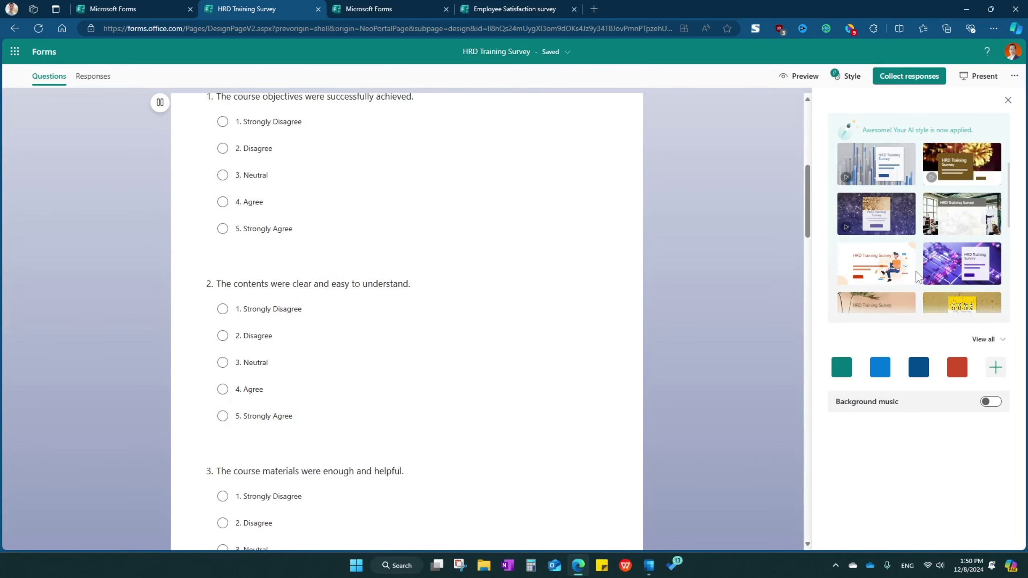
scroll(401, 251, "up", 8)
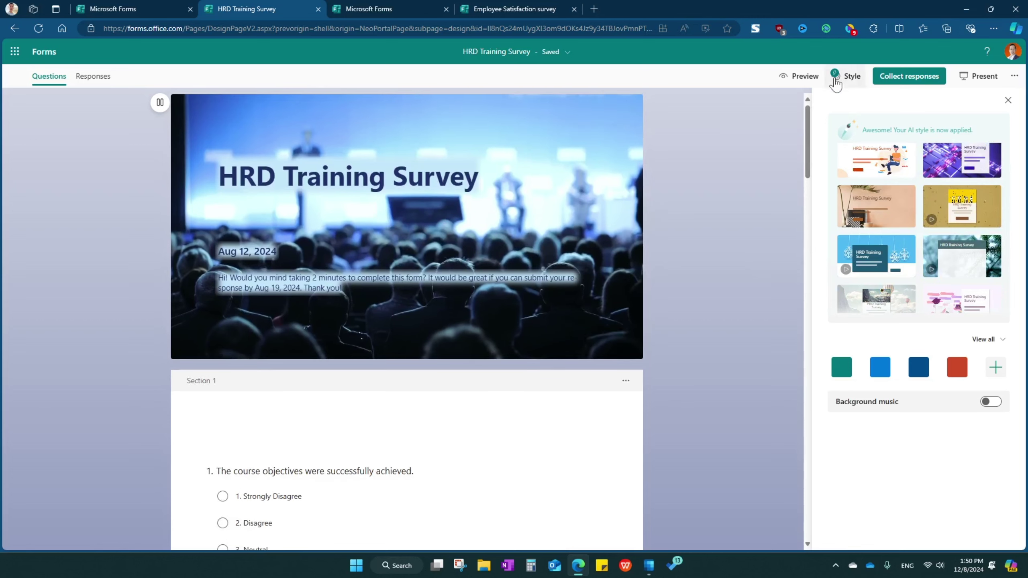
left_click(799, 77)
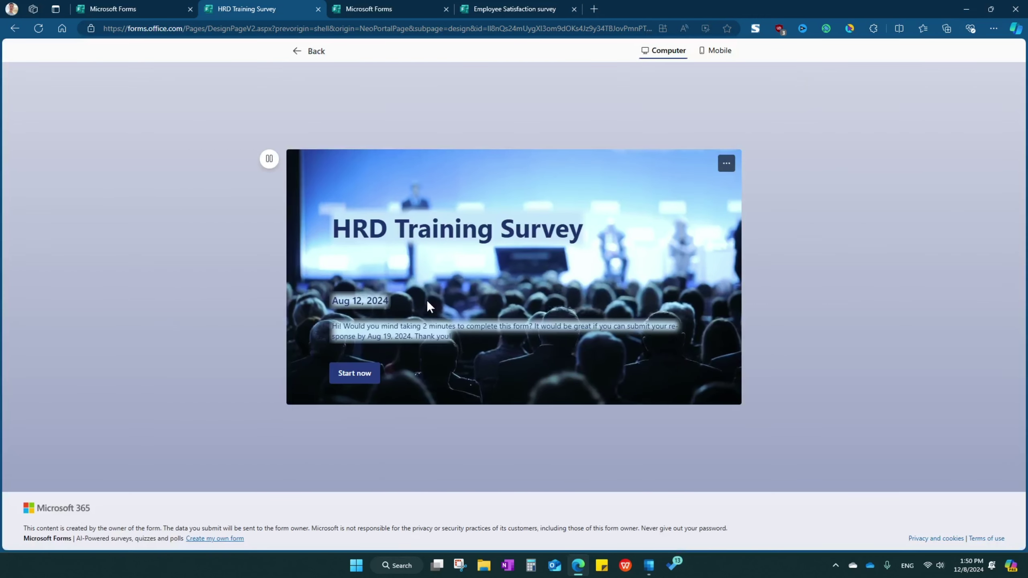
left_click(717, 51)
scroll(543, 335, "down", 5)
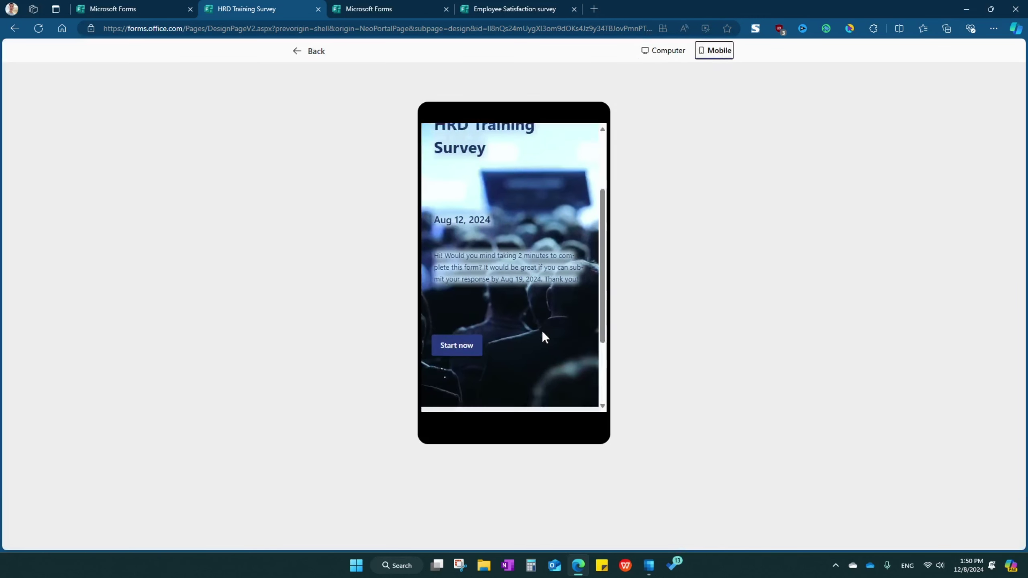
scroll(542, 330, "up", 3)
left_click(473, 299)
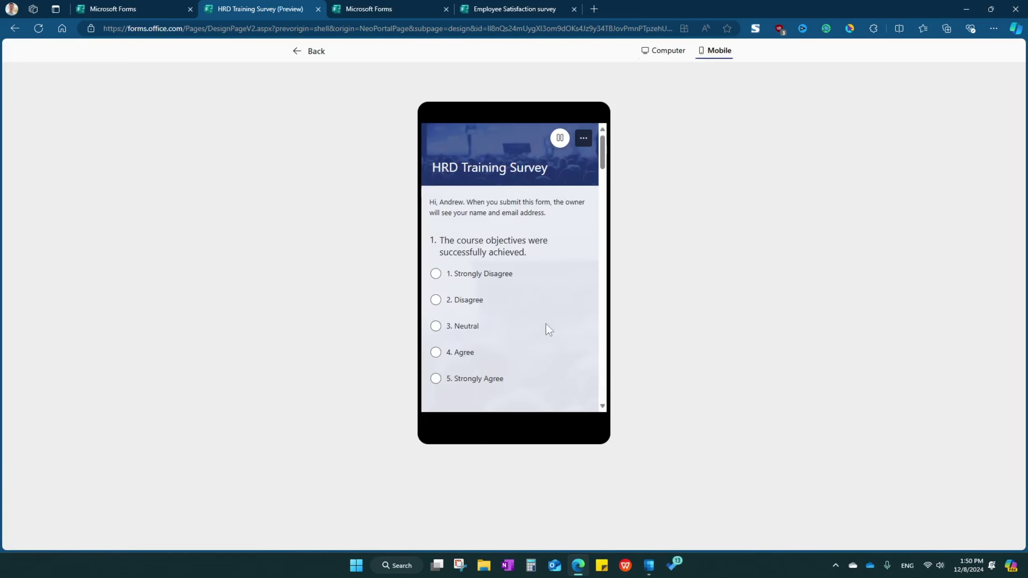
scroll(546, 326, "down", 5)
scroll(544, 324, "down", 10)
scroll(537, 314, "up", 11)
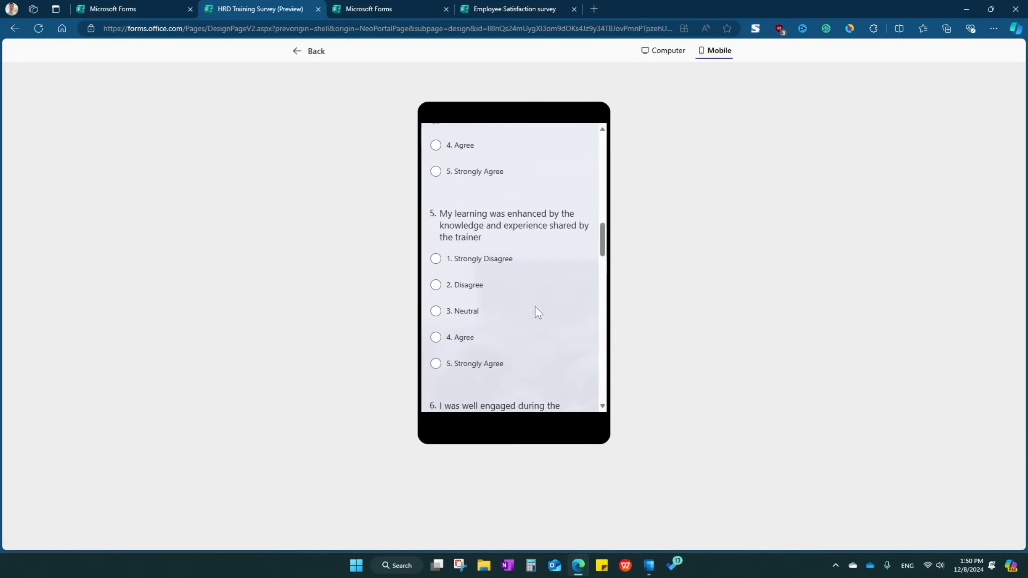
scroll(538, 298, "up", 1)
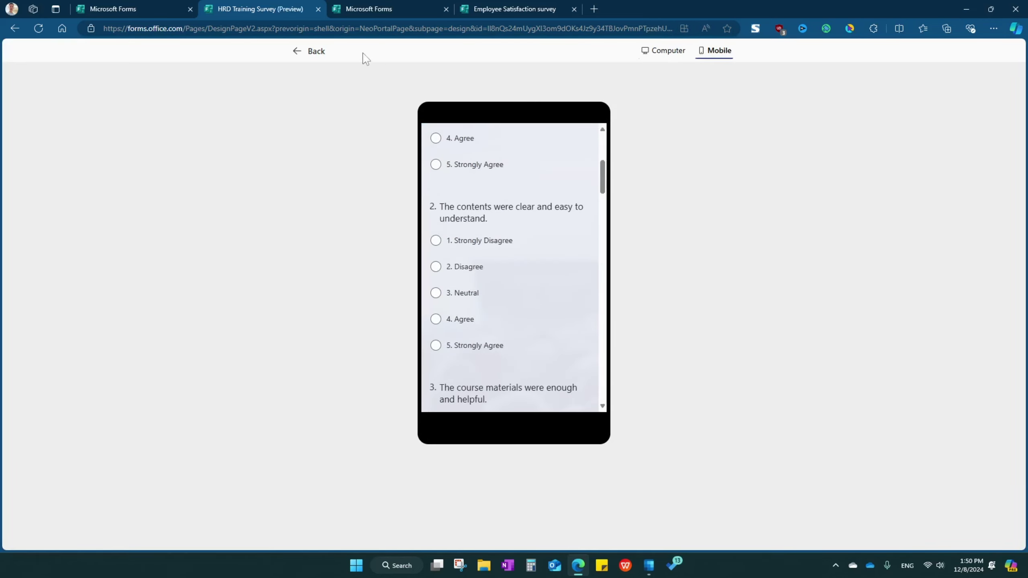
left_click(312, 55)
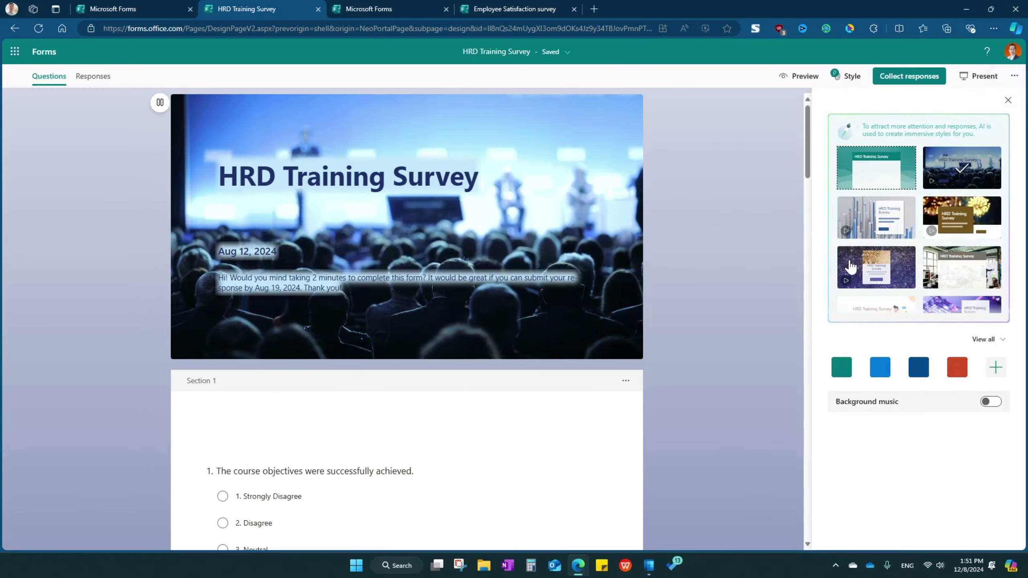
Close the style suggestions and examine the survey's link, QR code and embed code options for collecting responses, leaving the sharing settings as they are.
scroll(849, 264, "down", 3)
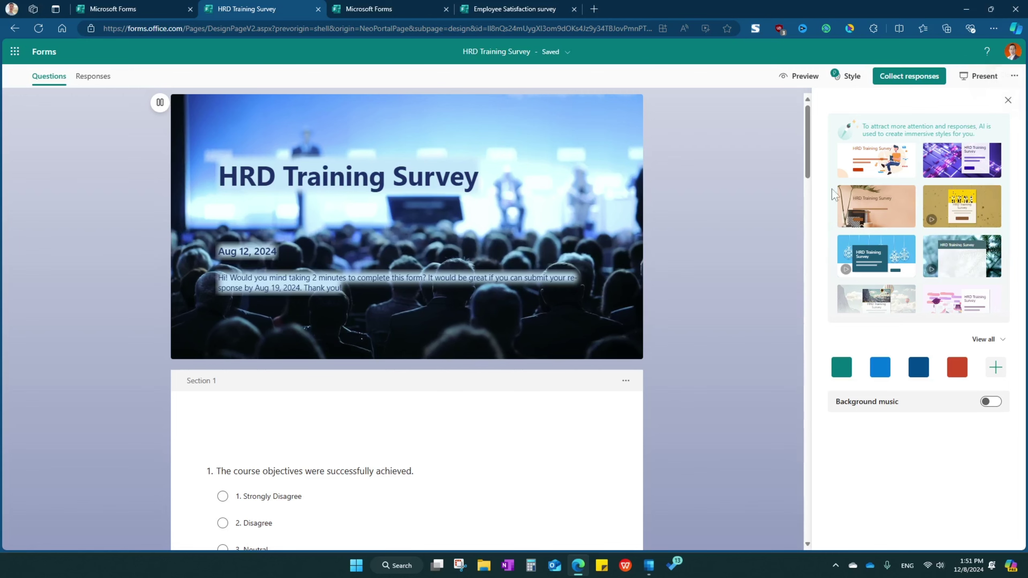
left_click(1008, 100)
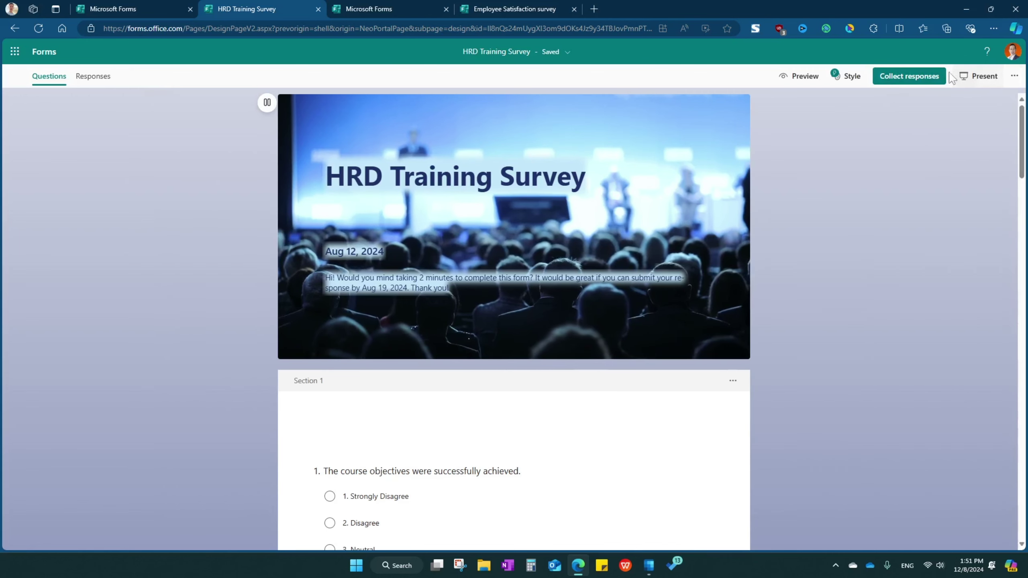
left_click(907, 81)
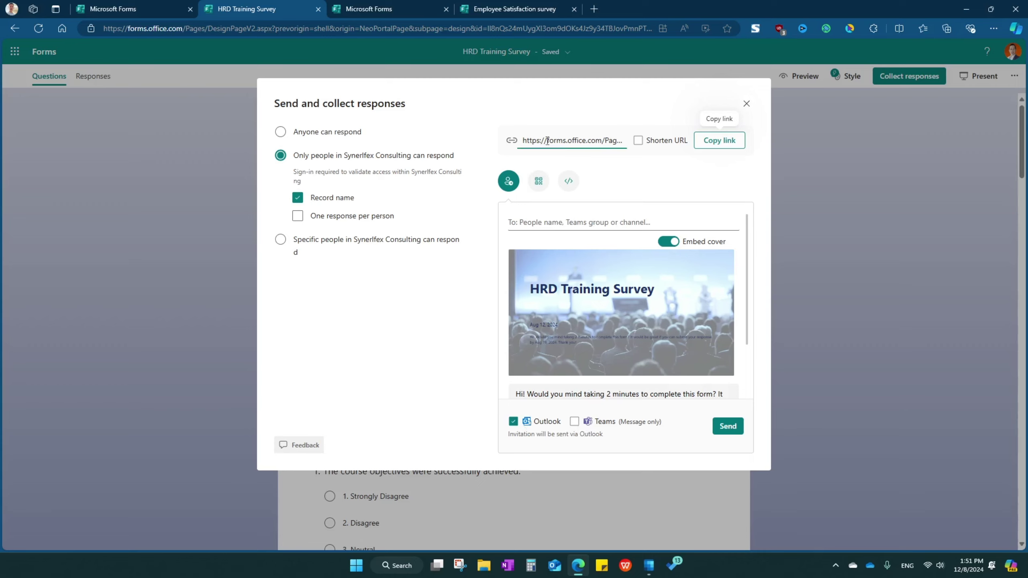
left_click(732, 150)
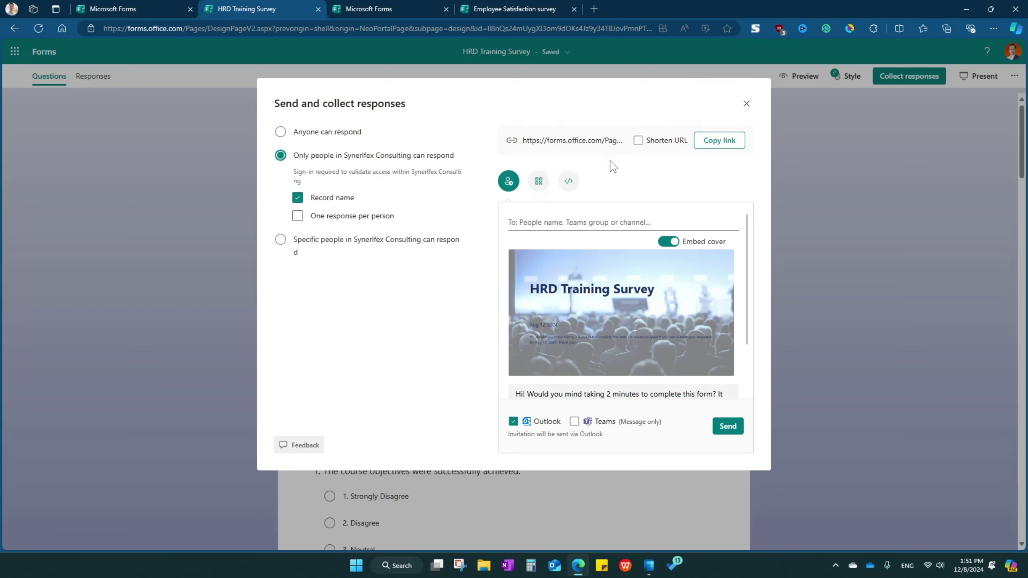
left_click(538, 183)
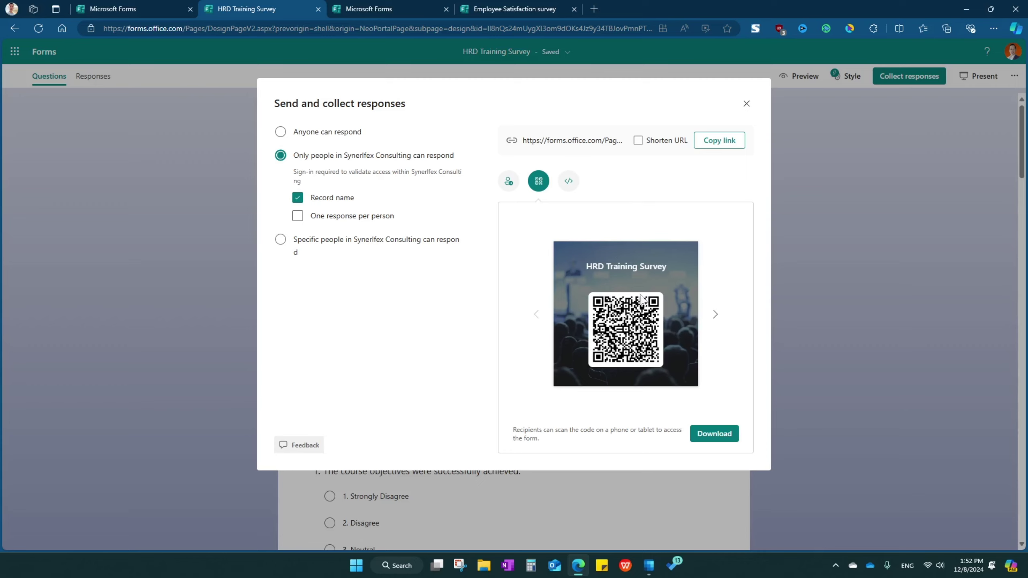
left_click(568, 183)
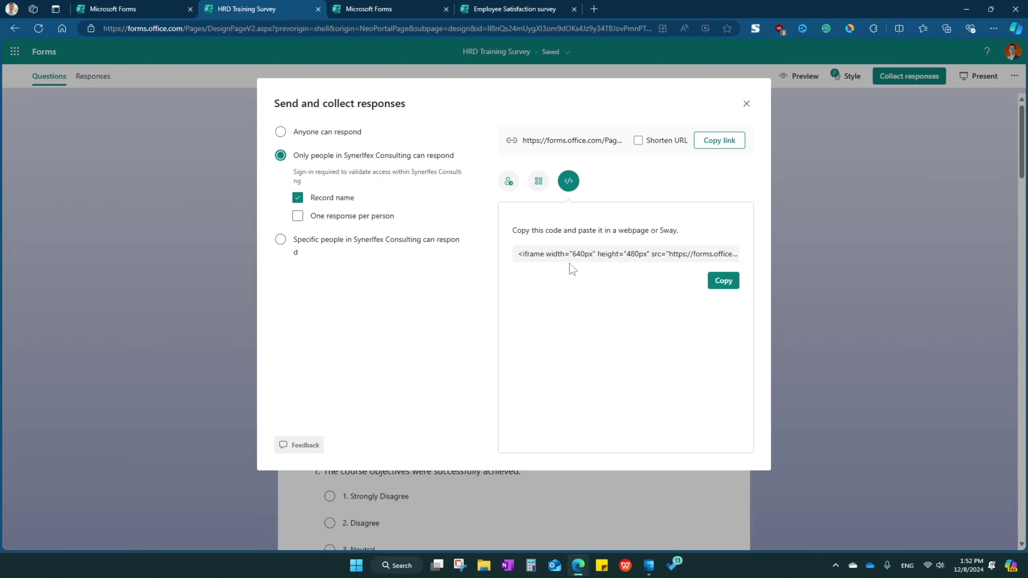
left_click(549, 252)
left_click(747, 104)
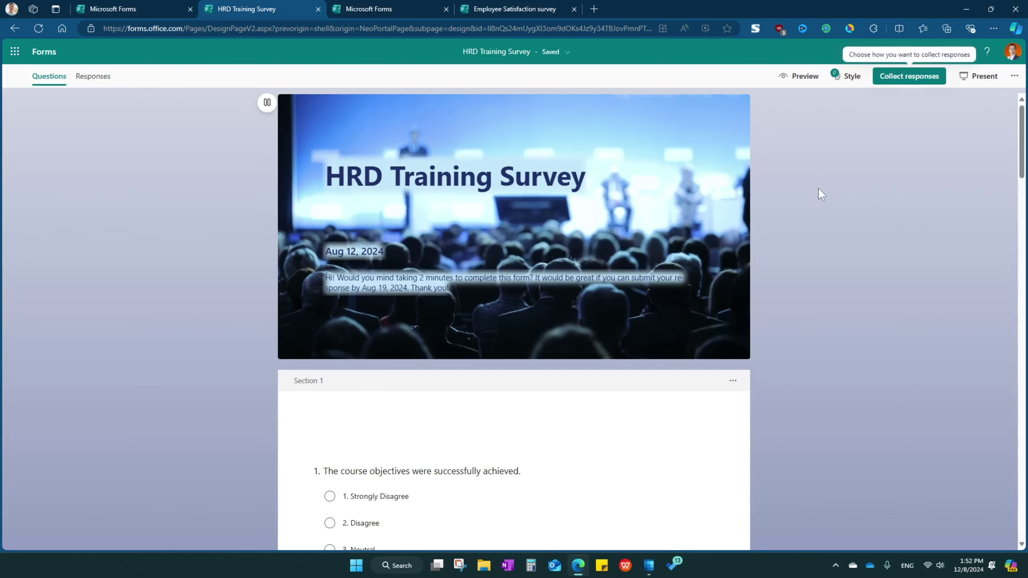
Check the HRD Training Survey's responses page, and open the responses of the Lean Thinking at Work 25 Jul 2024 form from the refreshed forms list.
left_click(92, 84)
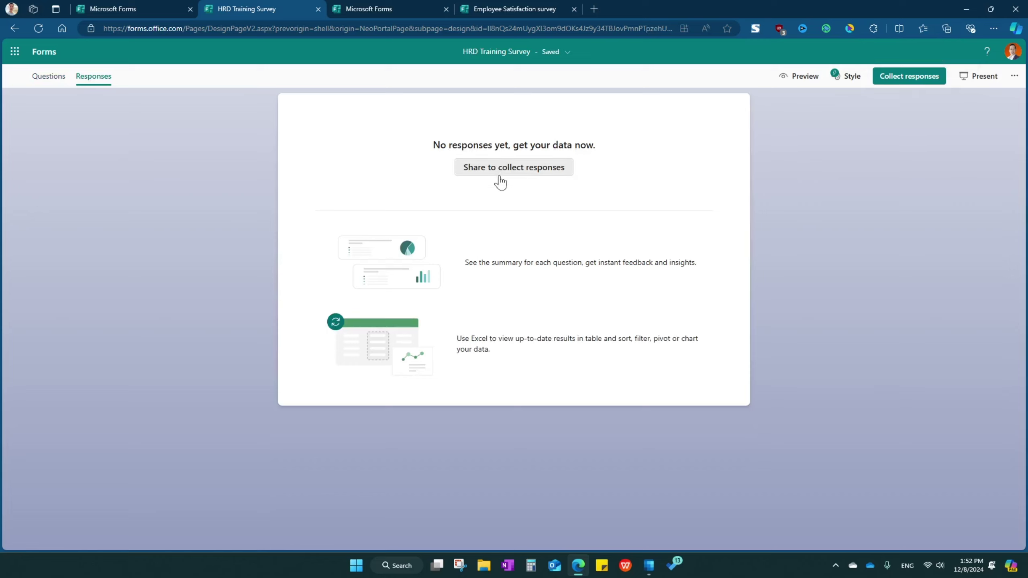
left_click(156, 9)
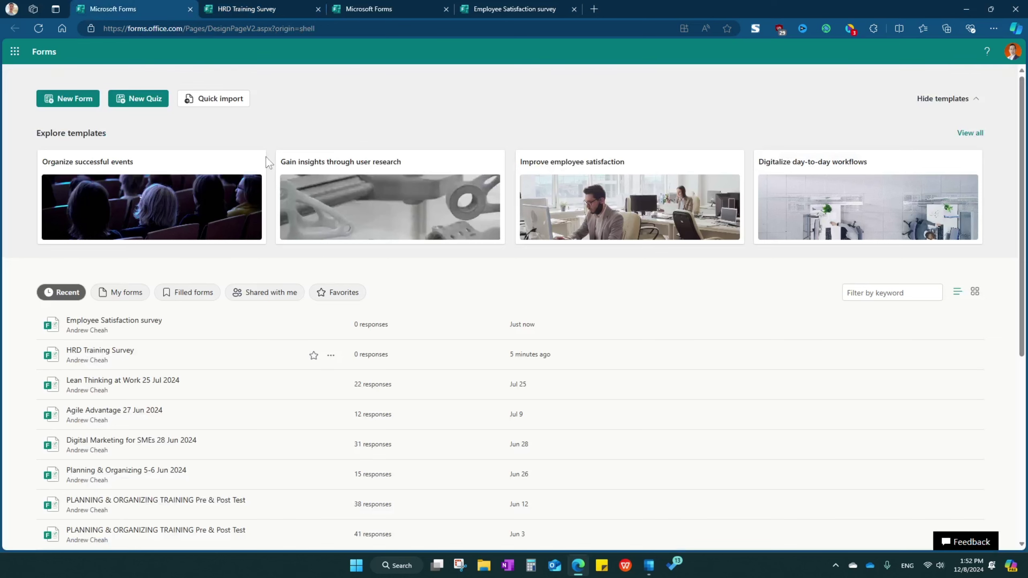
left_click(37, 28)
scroll(485, 359, "down", 4)
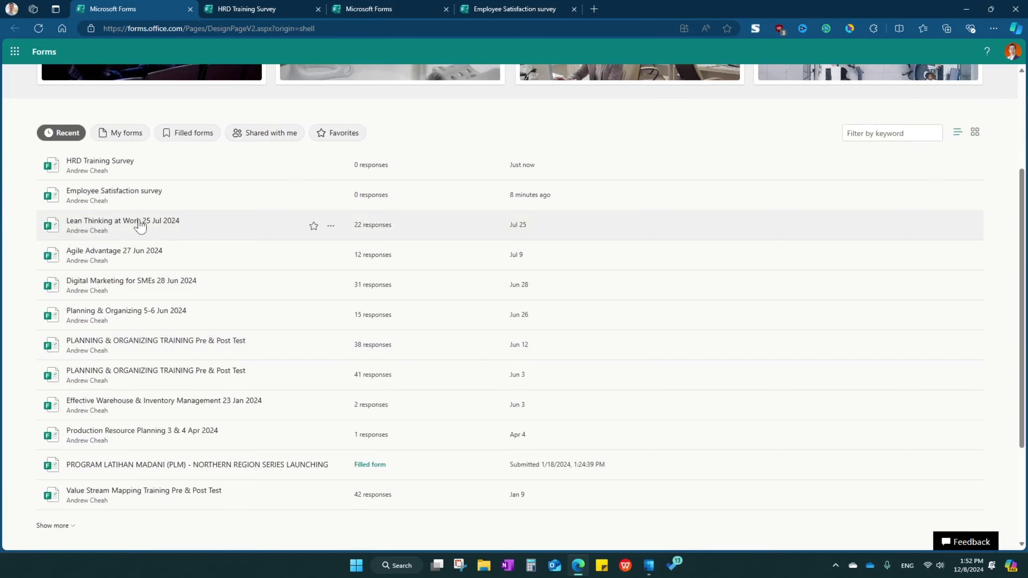
left_click(140, 222)
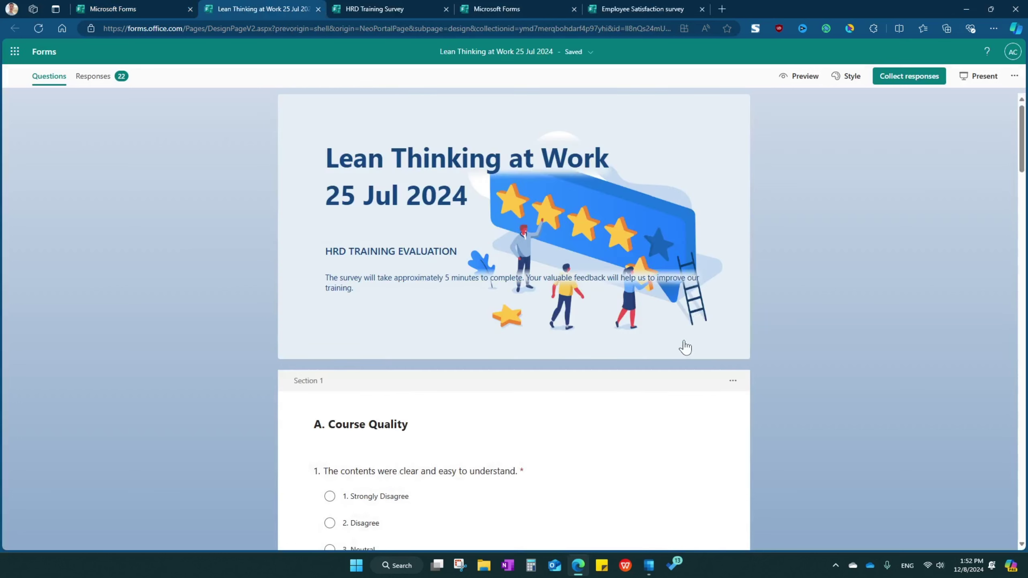
left_click(95, 77)
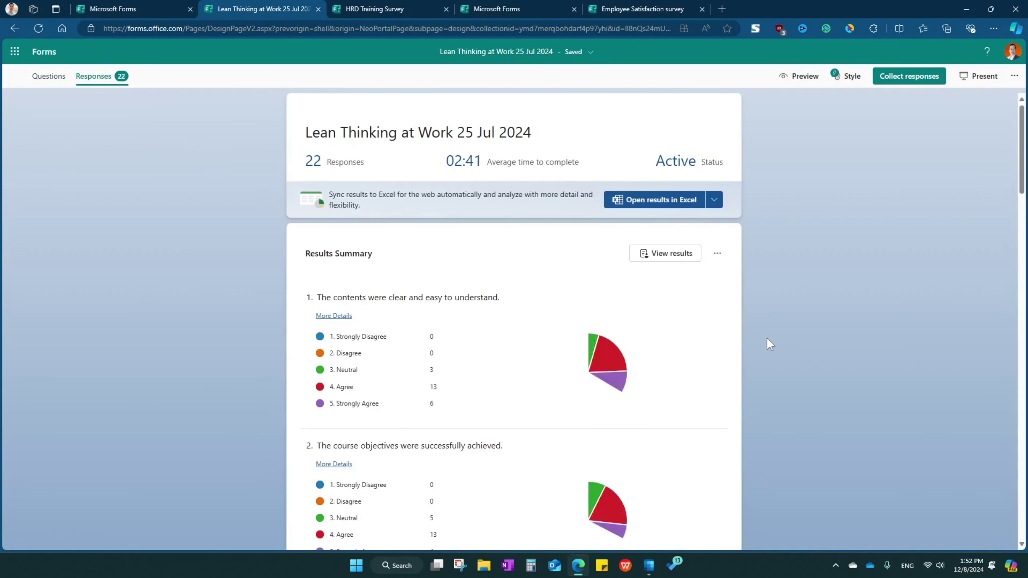
Examine the results summary of all questions, from the rating pie charts to the word clouds of the written answers.
scroll(665, 336, "down", 4)
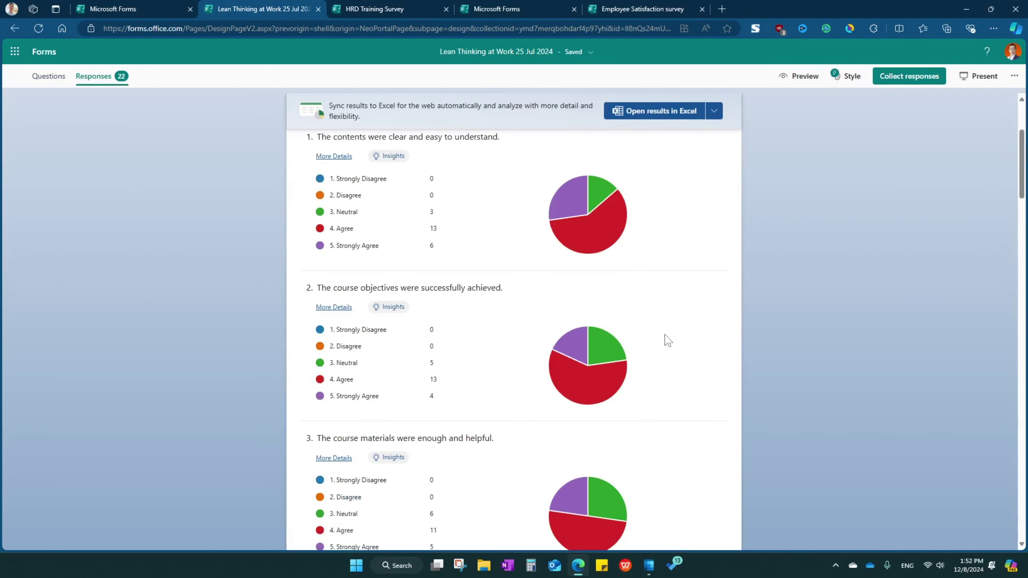
scroll(666, 340, "down", 1)
scroll(665, 340, "up", 5)
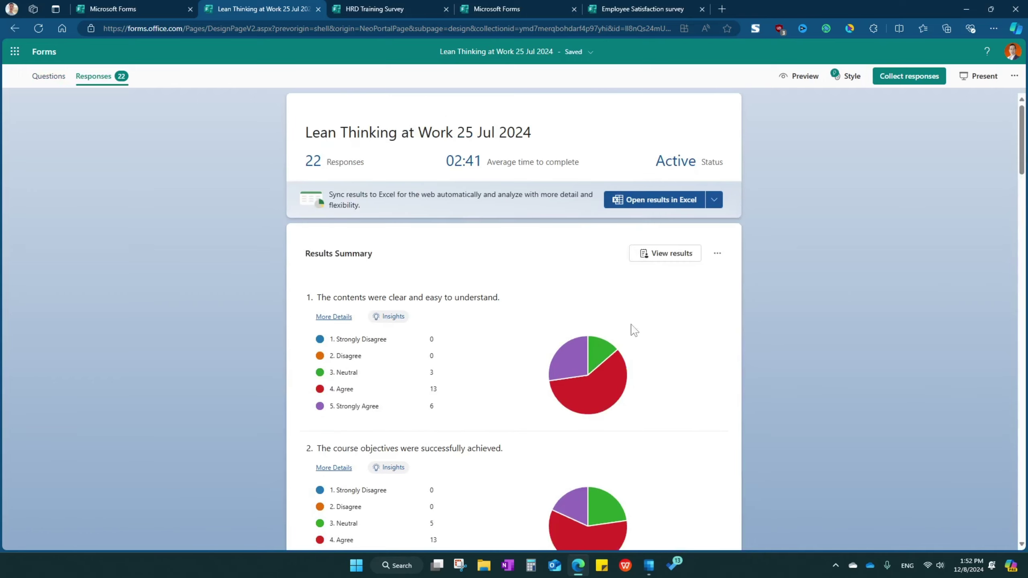
scroll(510, 248, "down", 18)
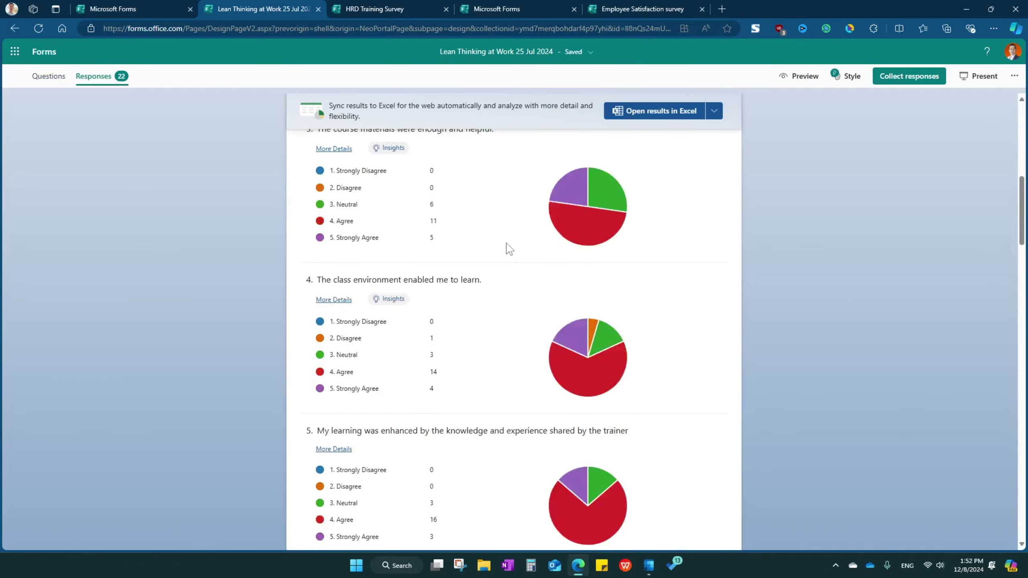
scroll(510, 248, "down", 15)
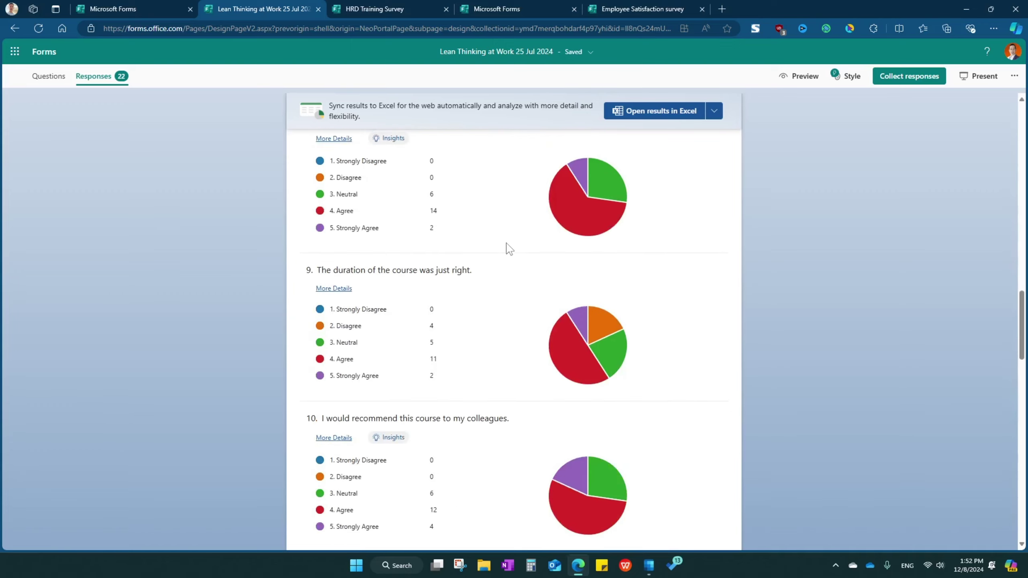
scroll(508, 248, "down", 6)
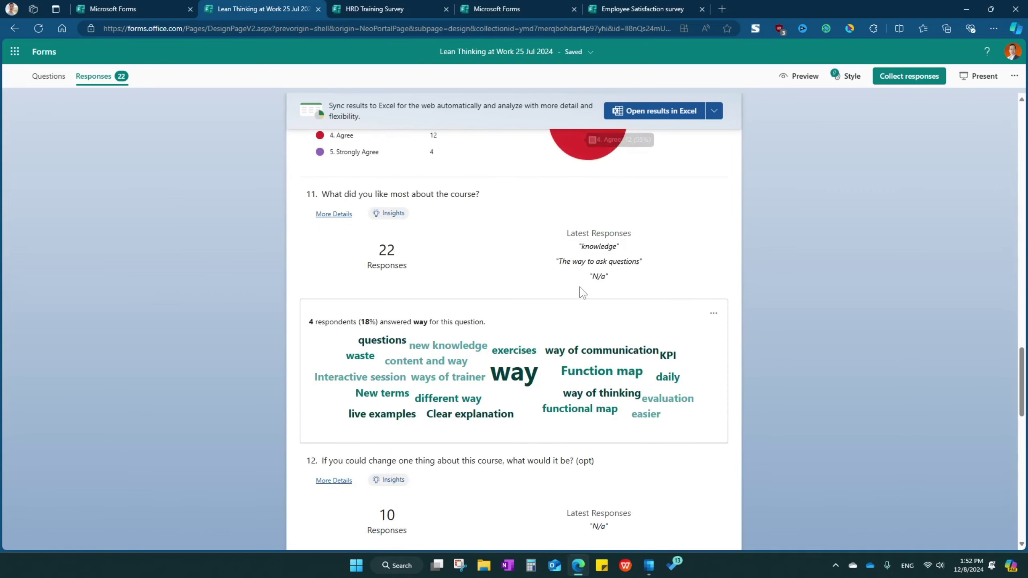
scroll(574, 290, "up", 5)
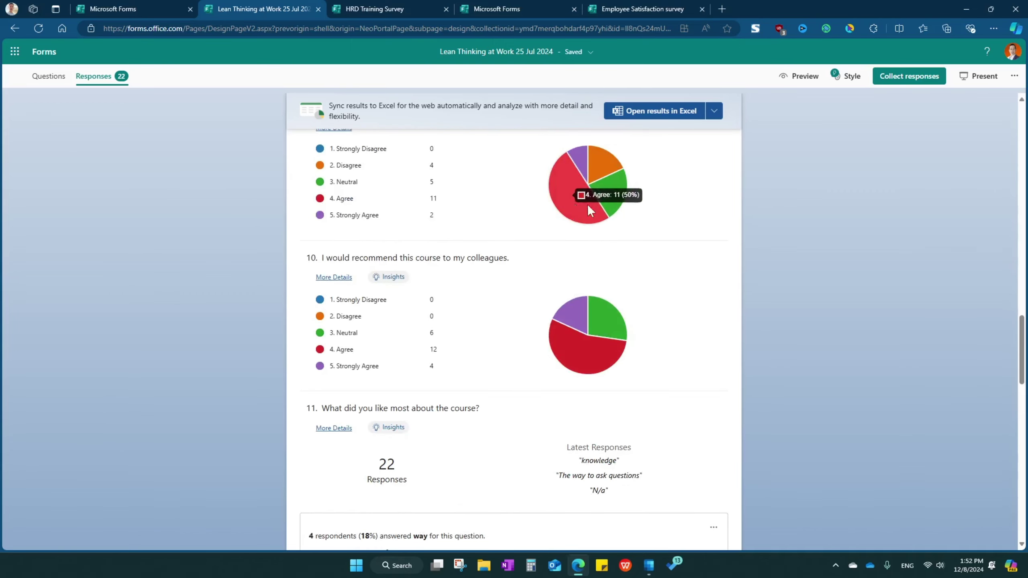
scroll(609, 333, "down", 10)
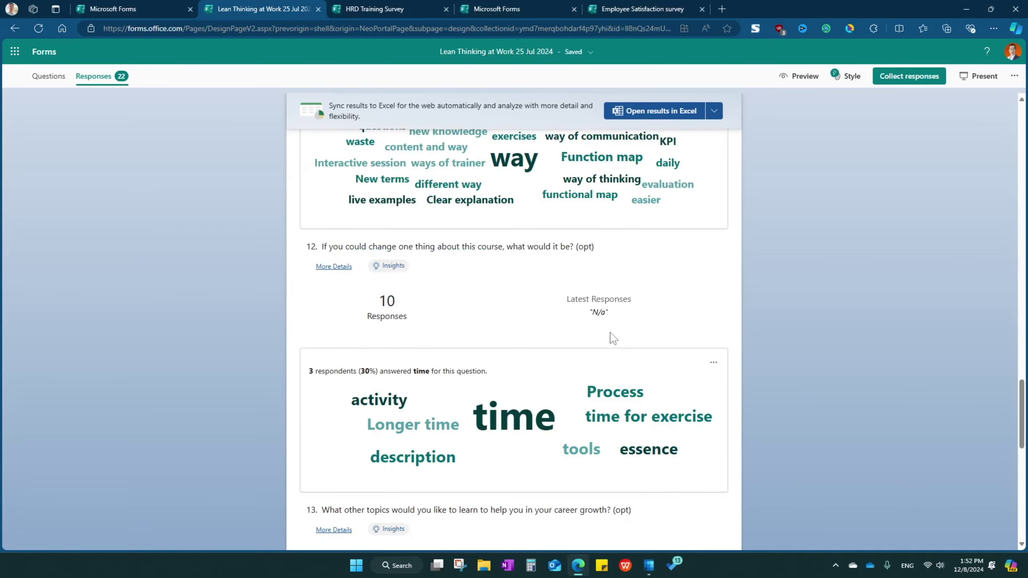
scroll(599, 273, "down", 10)
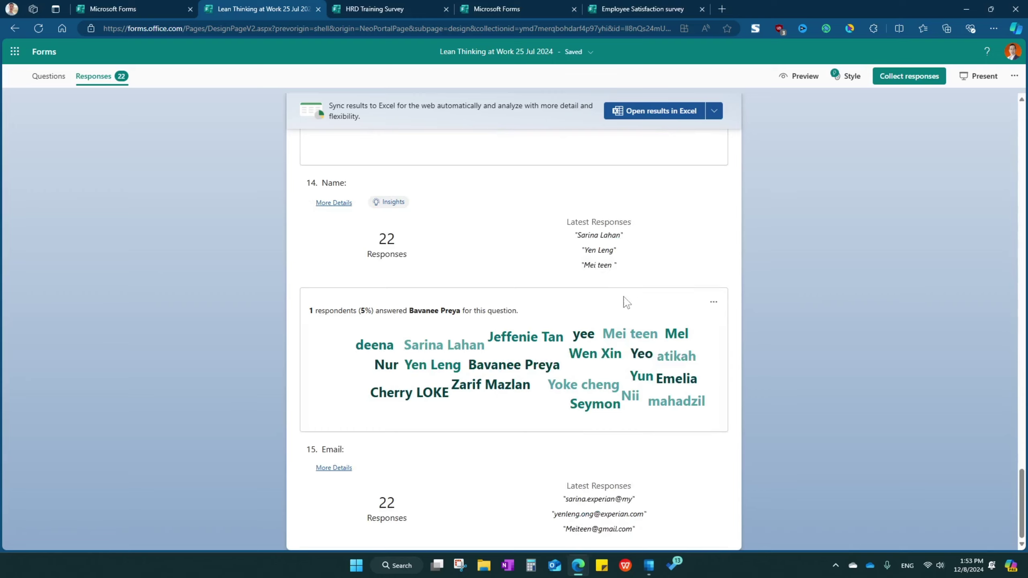
scroll(623, 295, "up", 10)
scroll(619, 275, "up", 15)
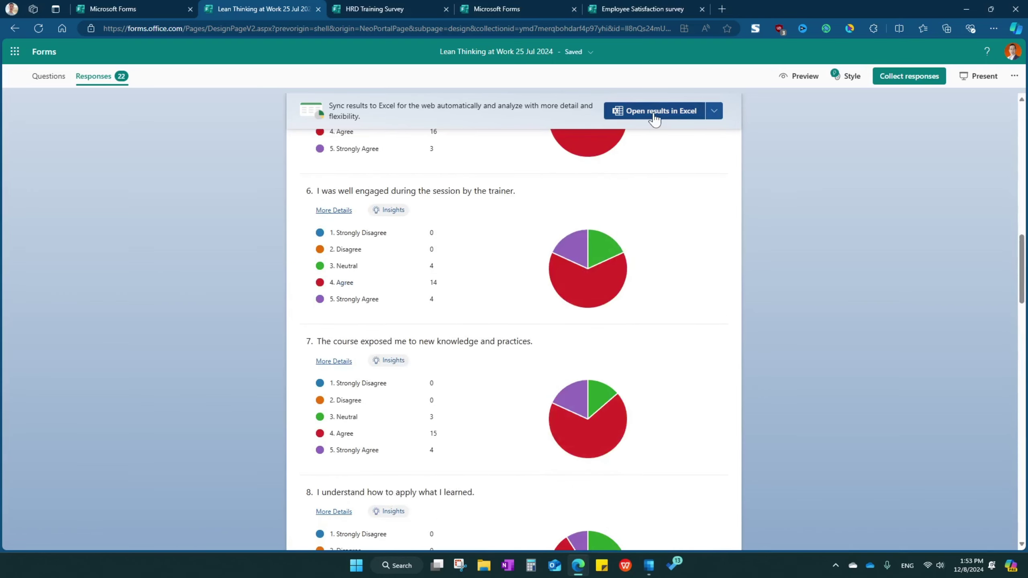
Inspect the extra options for getting the results into Excel, and return to the start of the results summary.
left_click(715, 118)
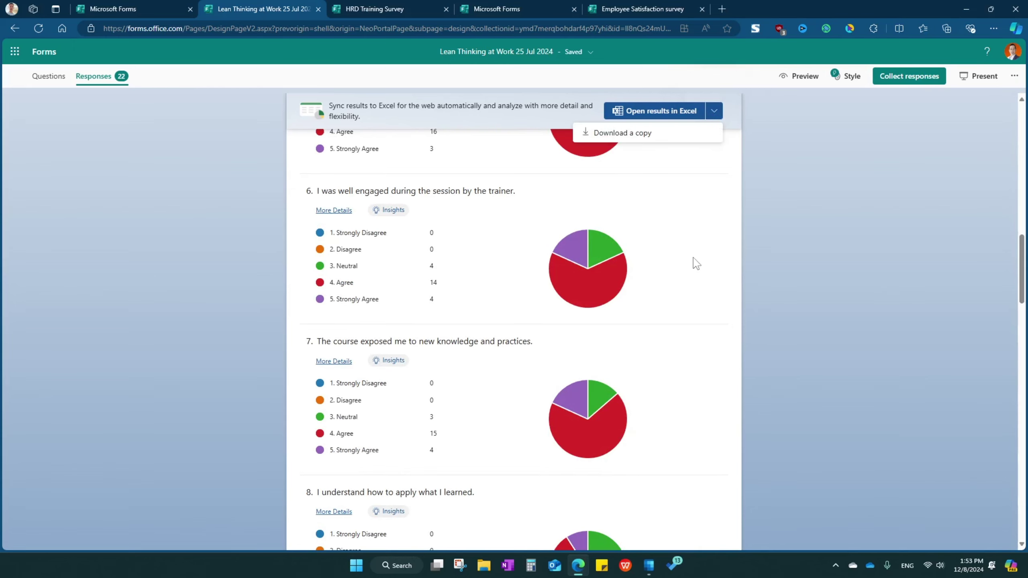
scroll(693, 259, "up", 2)
left_click(779, 256)
scroll(779, 268, "up", 10)
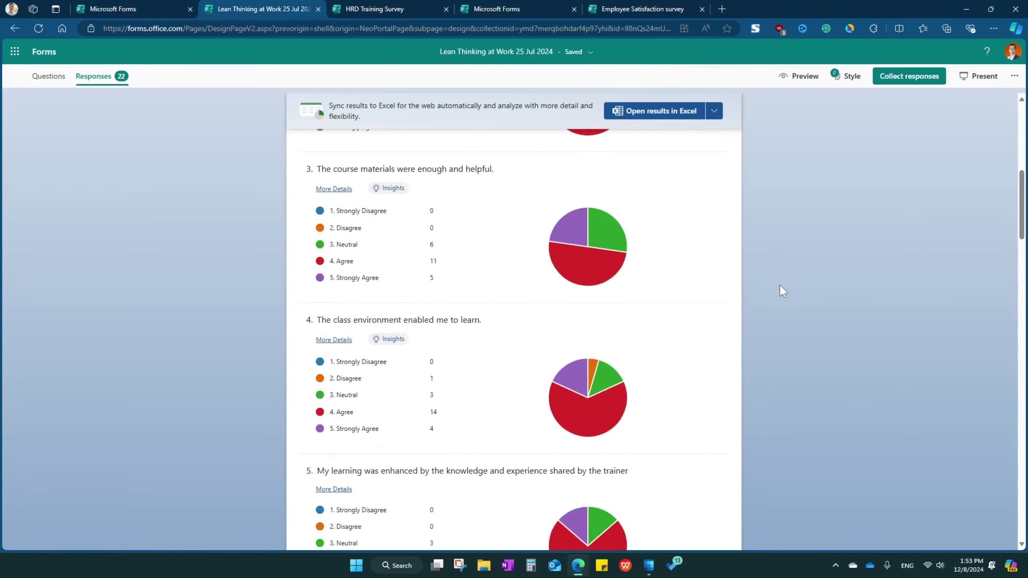
scroll(778, 275, "up", 4)
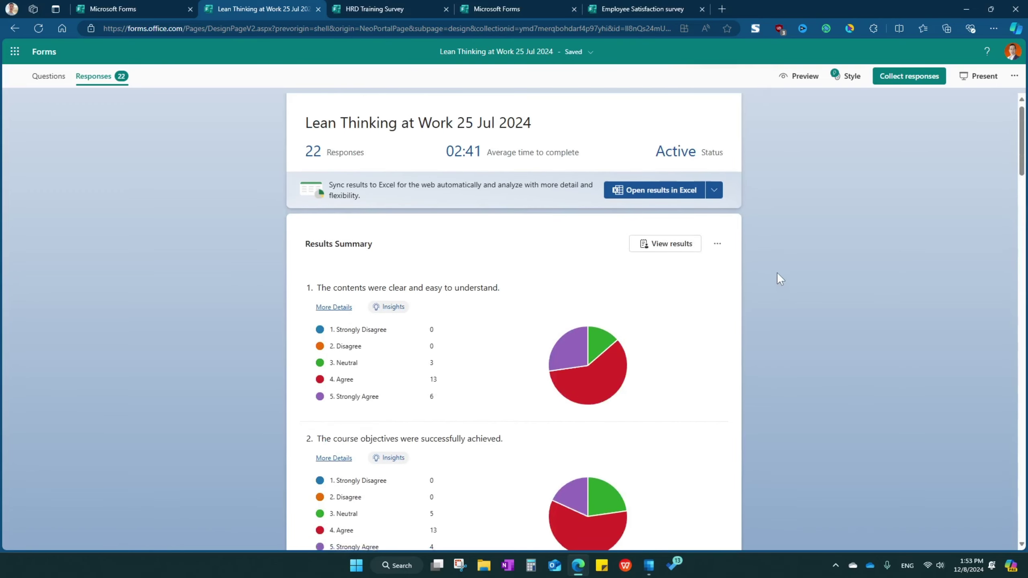
Page through the individual responses from respondent 1 to respondent 9 and return to the results summary.
left_click(668, 255)
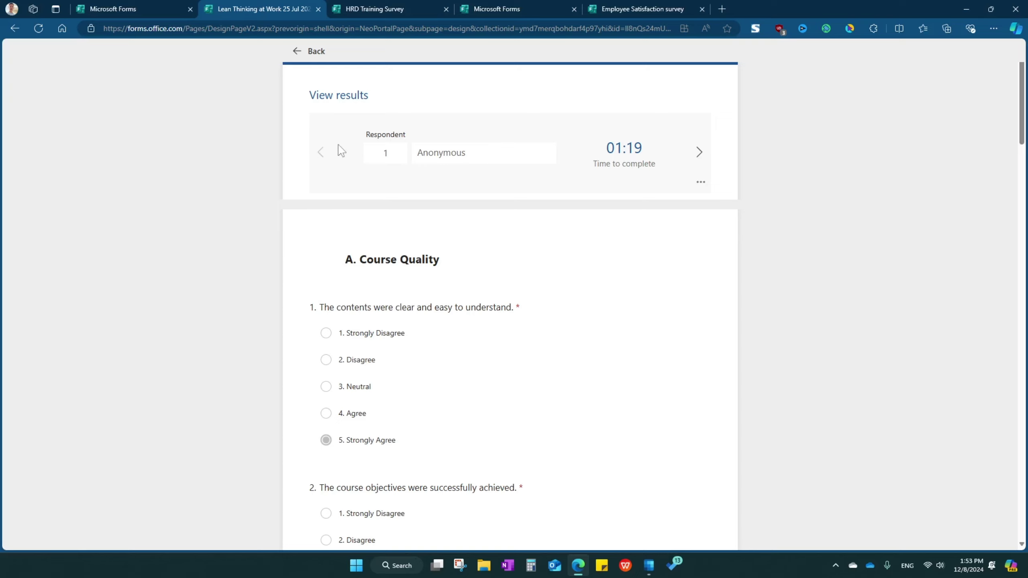
left_click(699, 152)
left_click(699, 152)
left_click(699, 152)
left_click(699, 152)
left_click(699, 152)
left_click(698, 152)
left_click(699, 151)
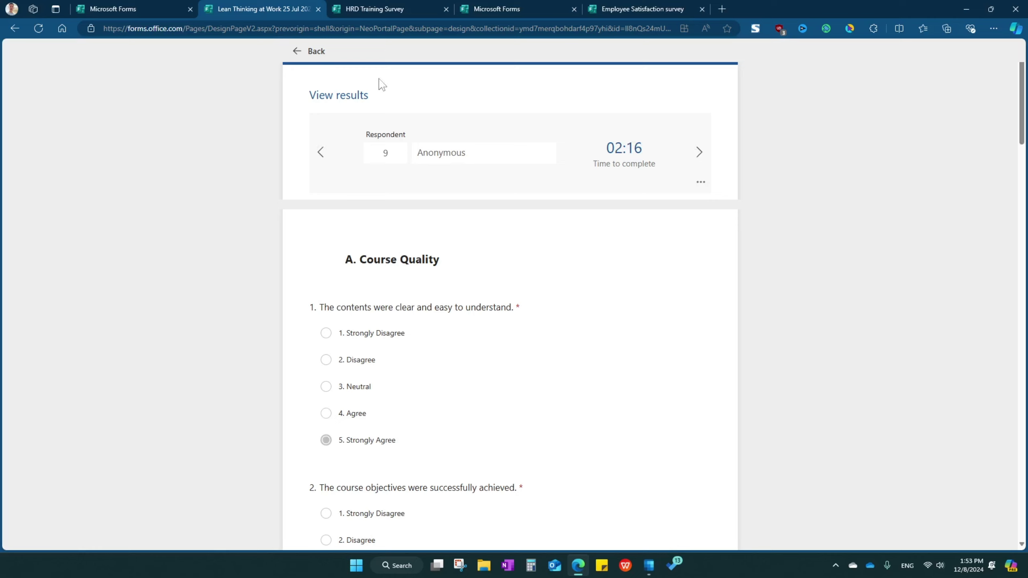
left_click(303, 52)
Inspect the additional actions for the results summary without choosing any, and return to the form's questions.
left_click(717, 253)
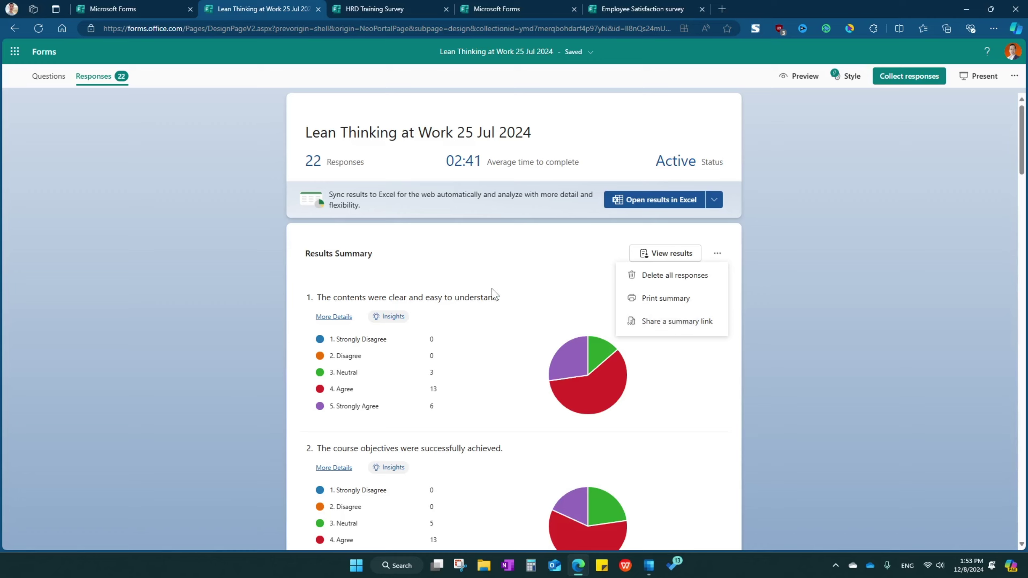
left_click(768, 289)
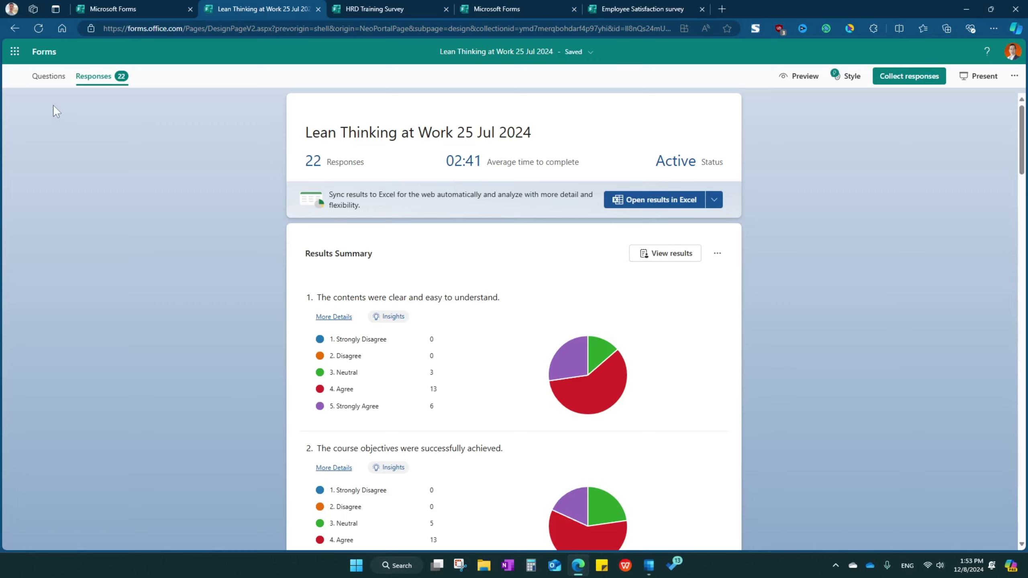
left_click(50, 86)
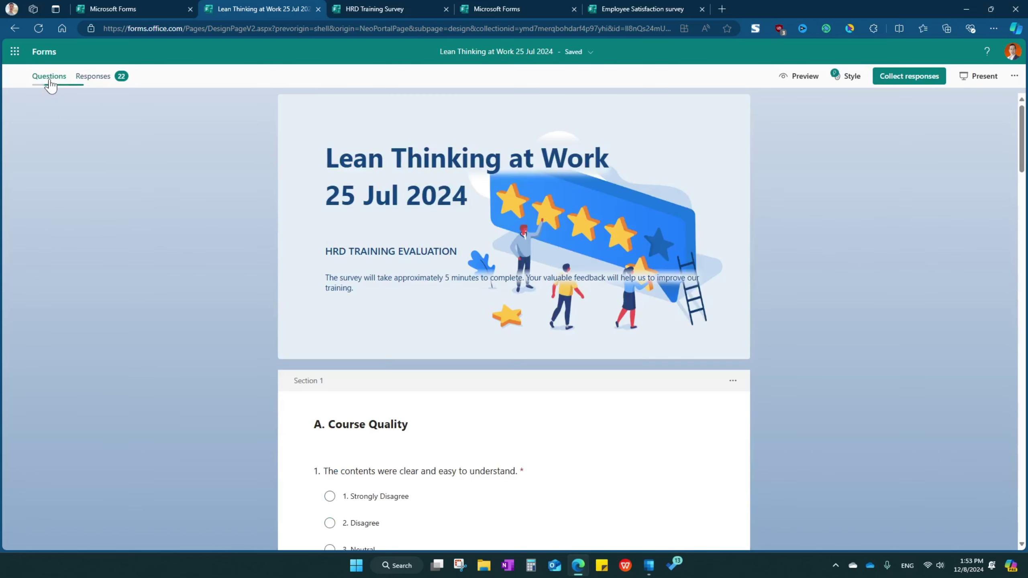